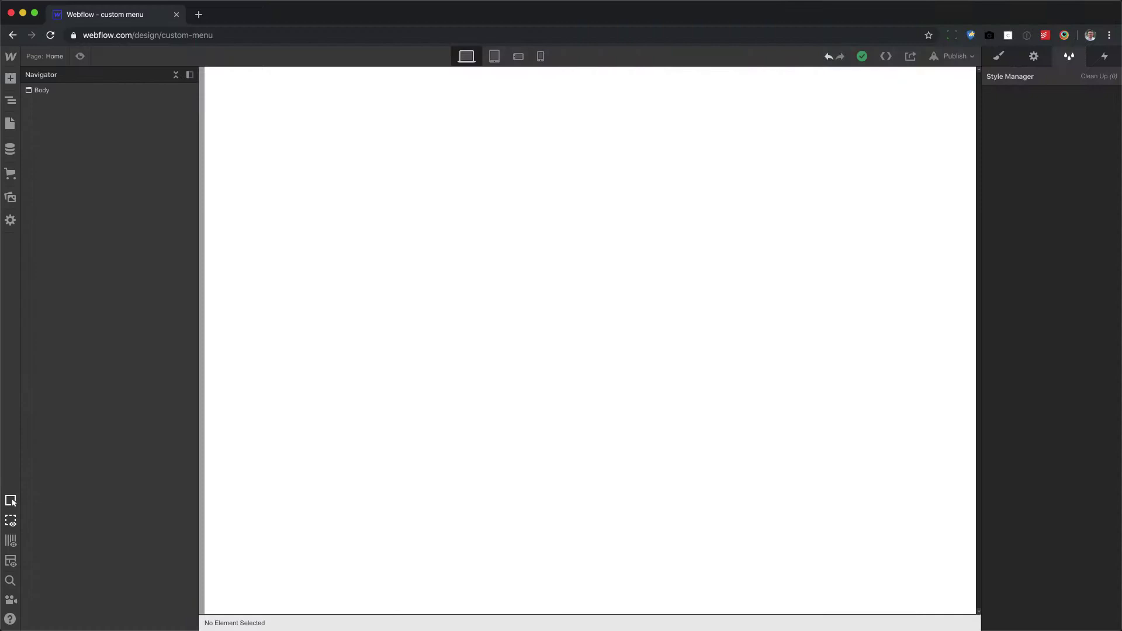
Step: Drag a Navbar from the Add panel onto the top of the page
left_click(999, 56)
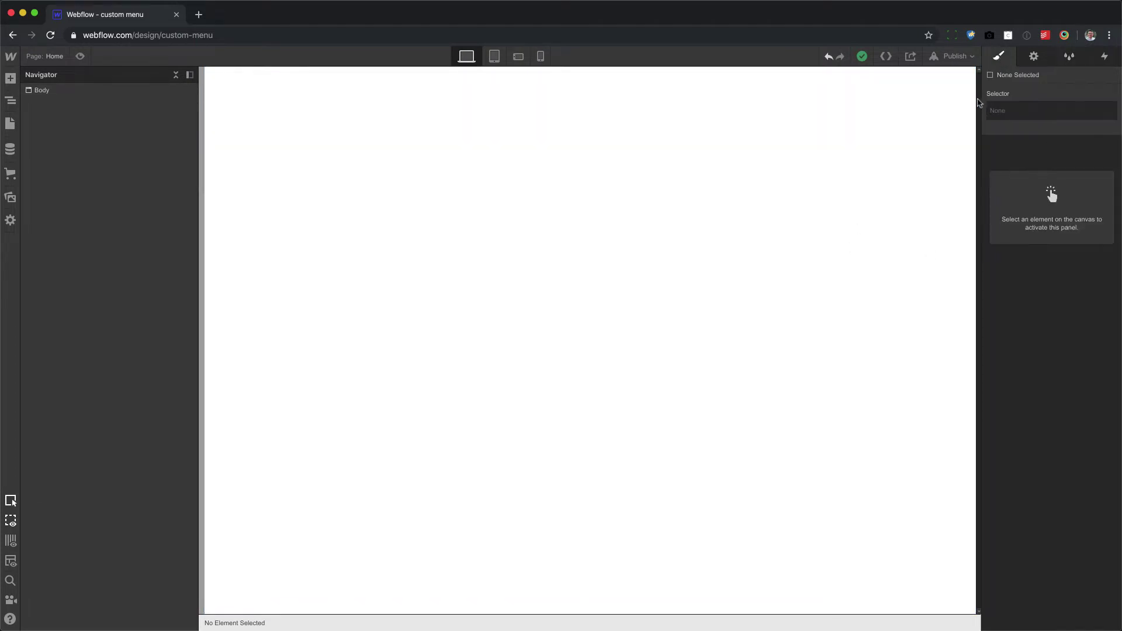
left_click(10, 79)
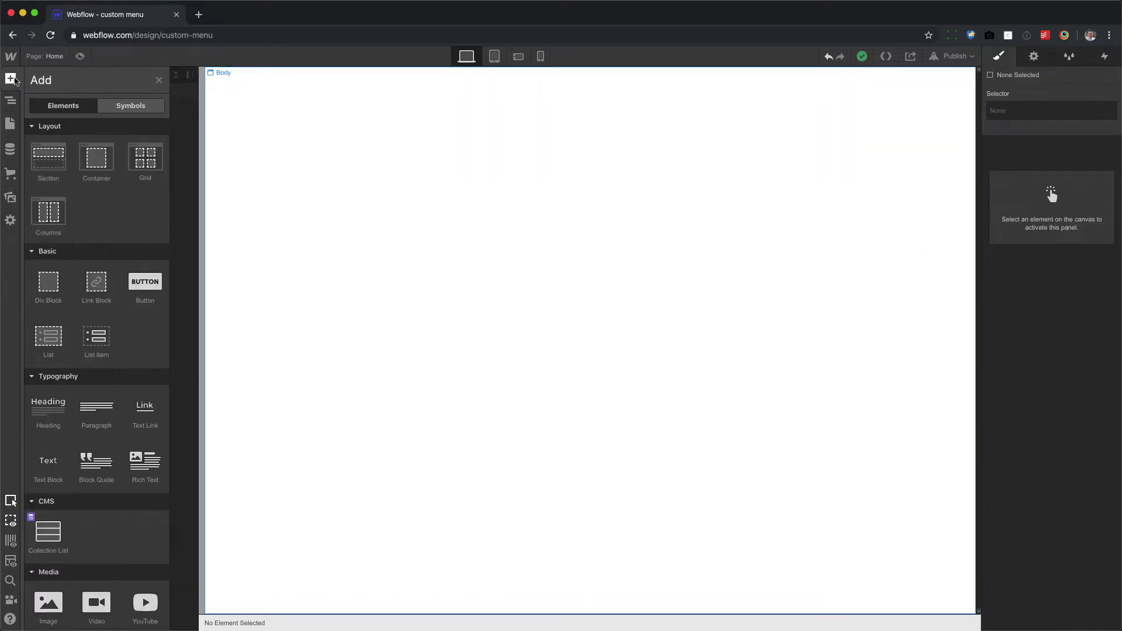
scroll(105, 365, "down", 15)
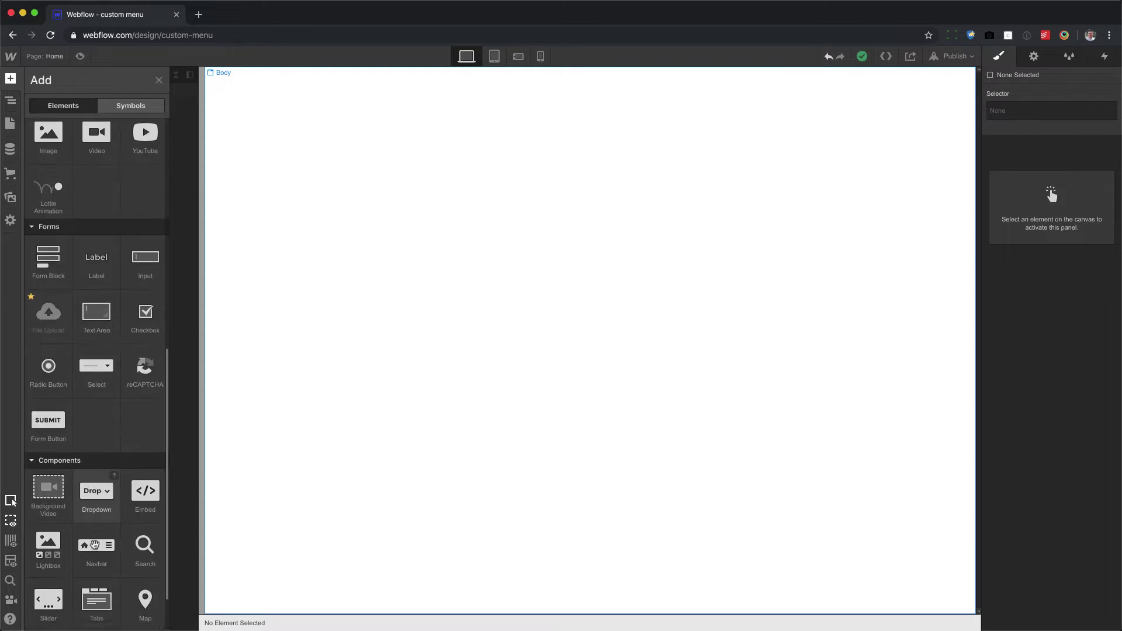
left_click_drag(92, 487, 548, 157)
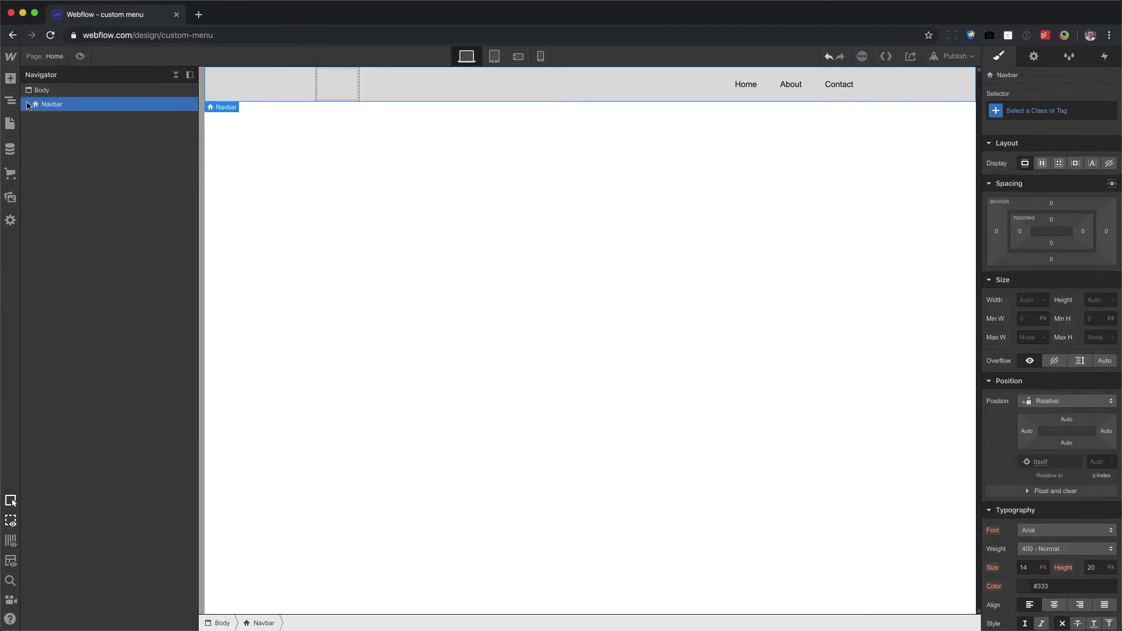
left_click(28, 105)
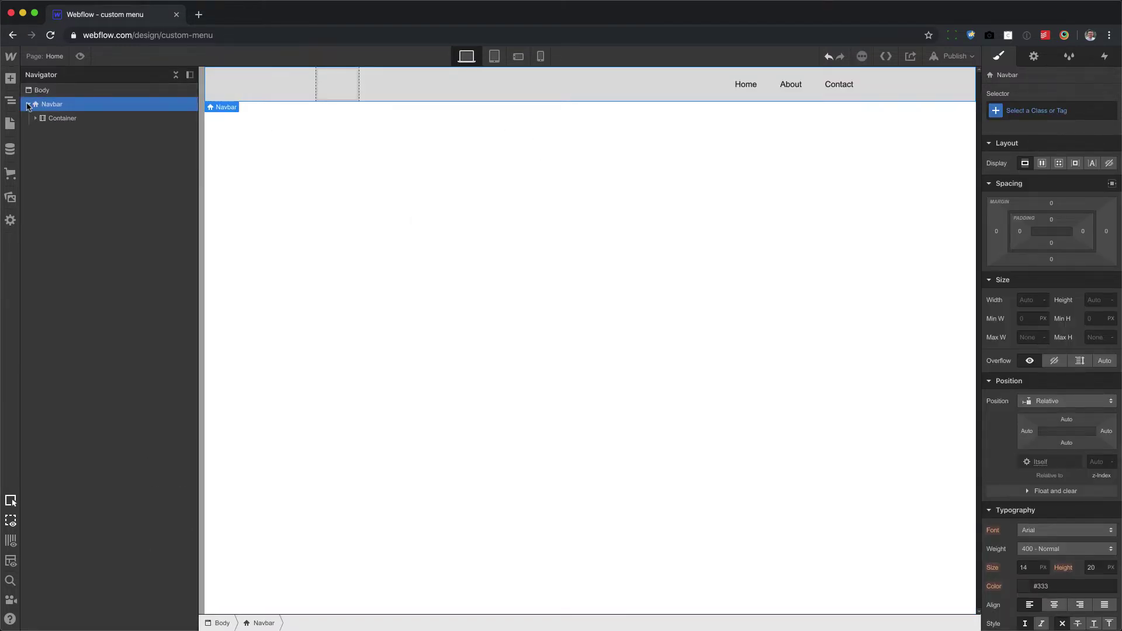
Step: Add a Div Block in the Navbar and move Brand, Nav Menu and Menu Button into it
left_click(460, 92)
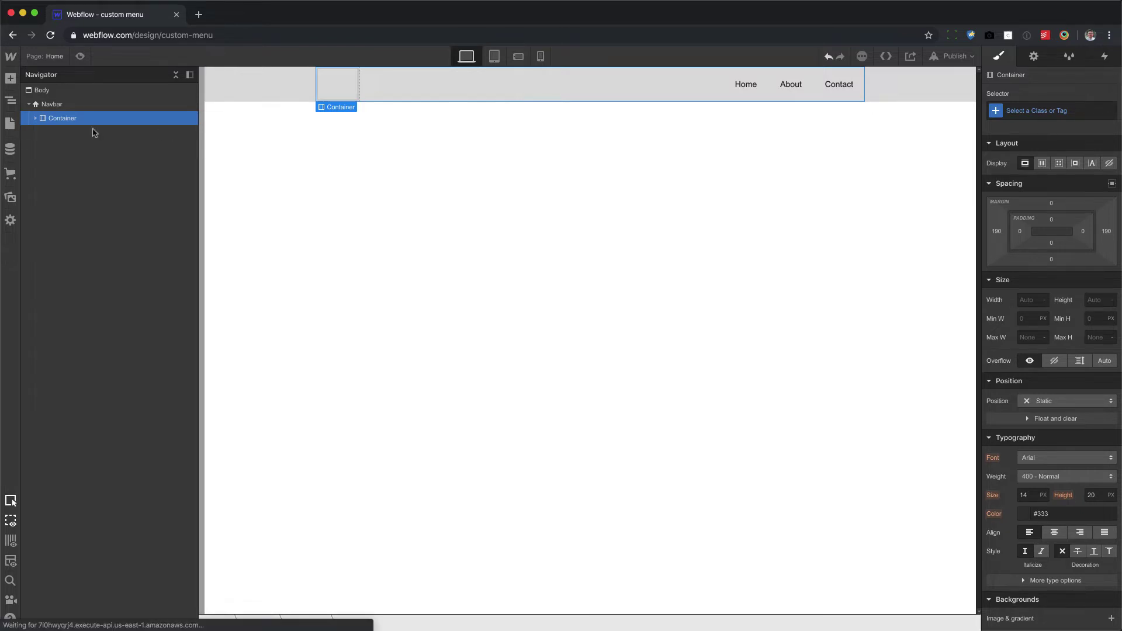
left_click(36, 119)
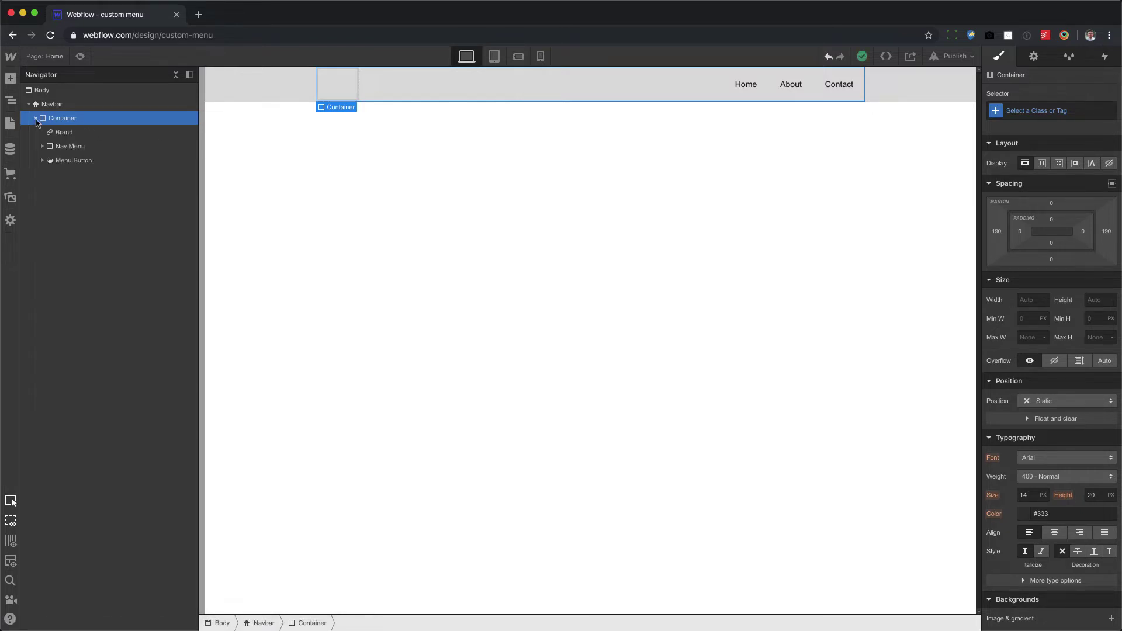
key("a")
left_click_drag(40, 294, 82, 118)
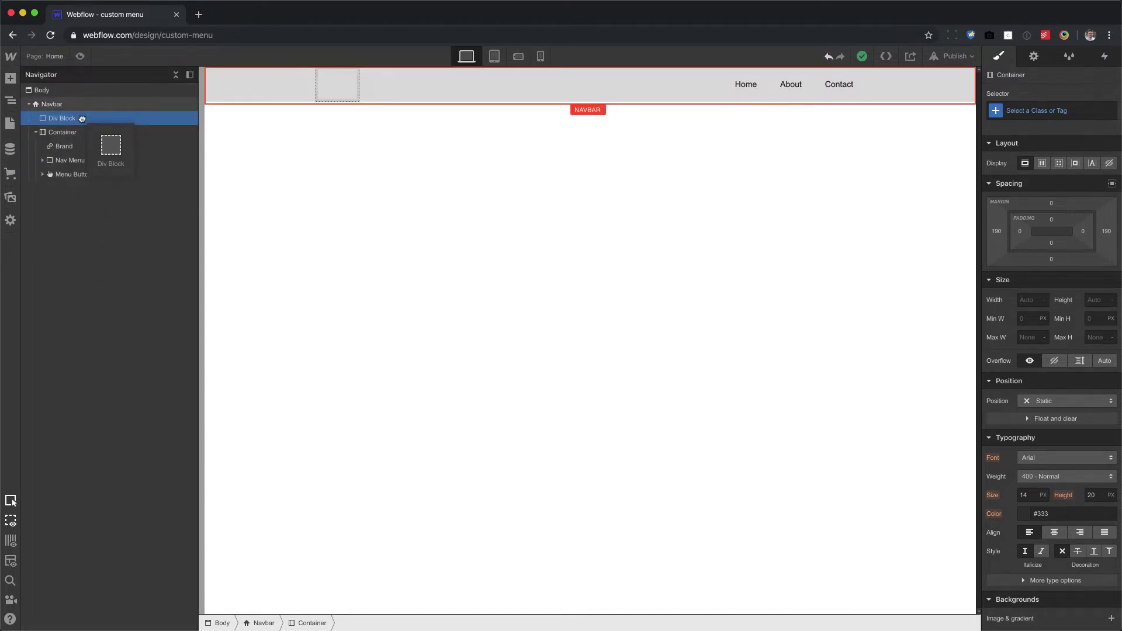
left_click_drag(81, 118, 68, 119)
left_click_drag(64, 160, 91, 164)
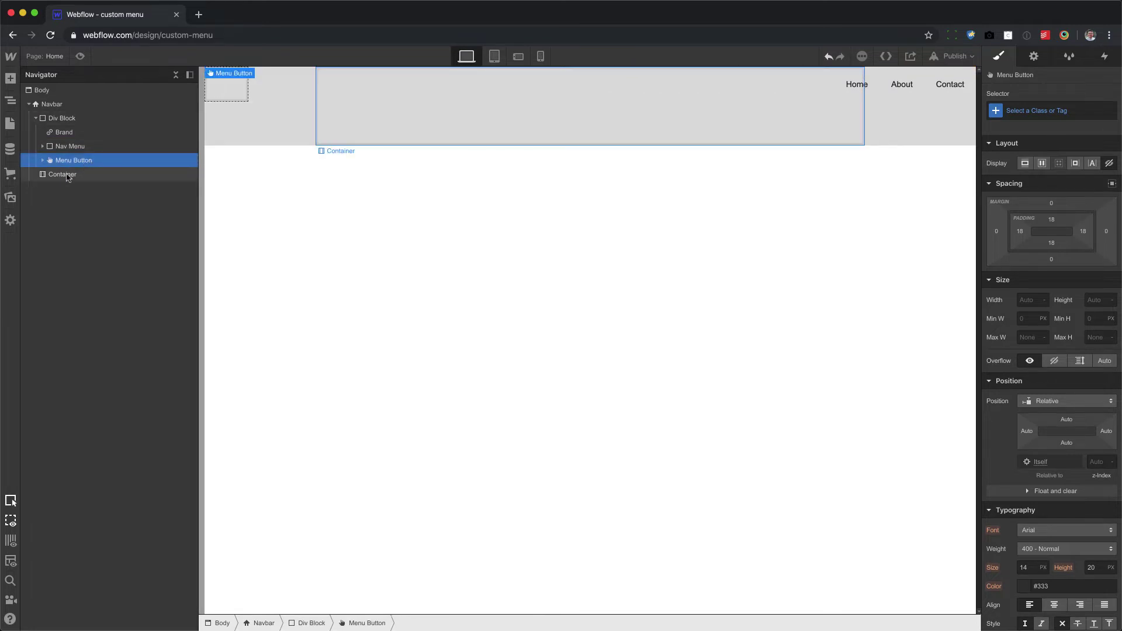
Step: Delete the empty Container and give the Div Block the class 'nav container'
left_click(67, 175)
key("Delete")
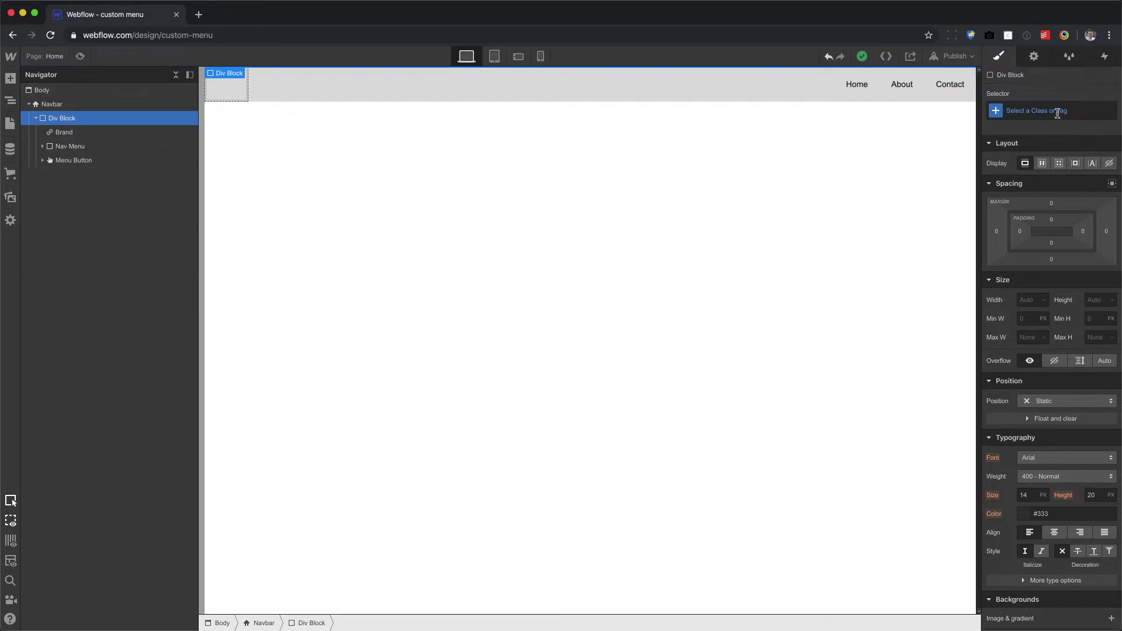
left_click(1057, 112)
type("nav c")
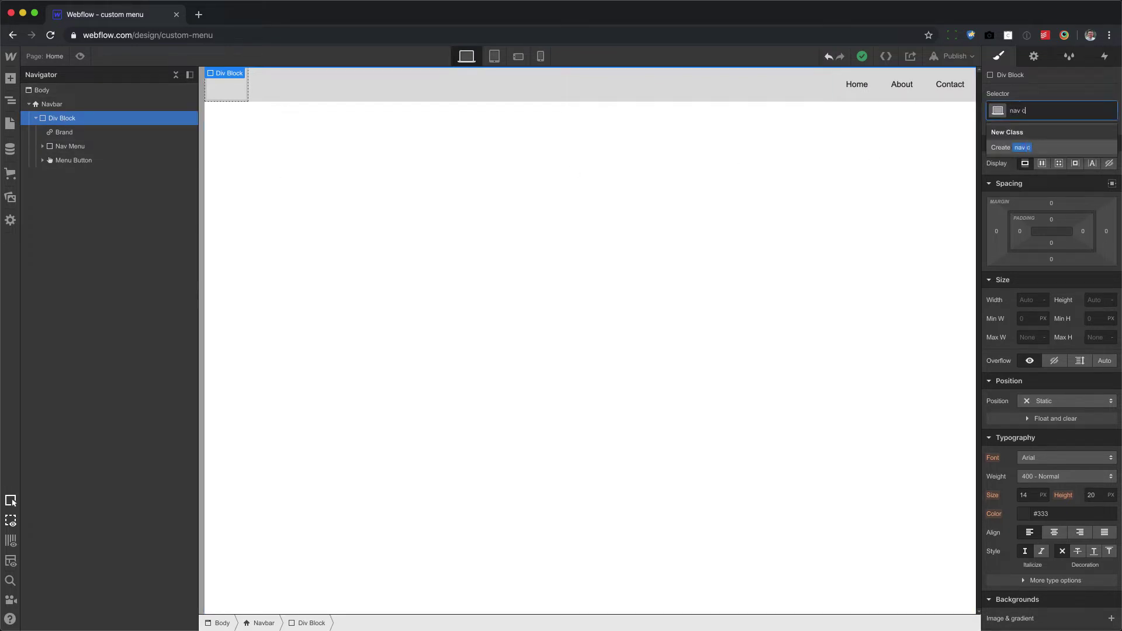
type("ontainer")
key("Return")
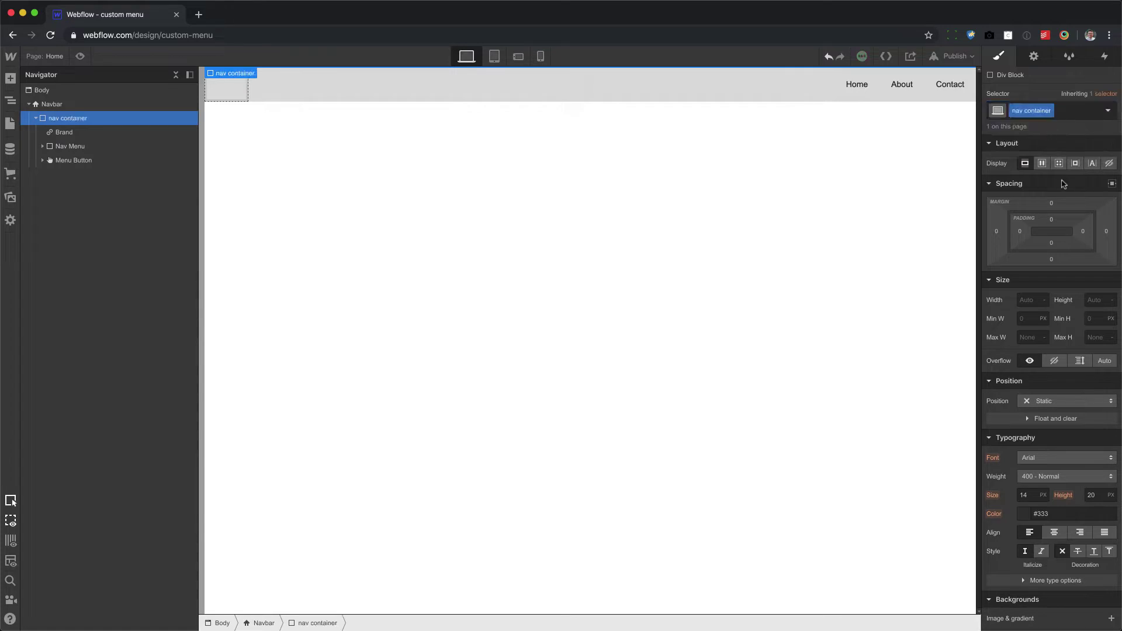
Step: Set nav container to 1100px max width, auto side margins, Flex display and space-between
left_click(1033, 337)
type("1100")
key("Return")
left_click(1112, 185)
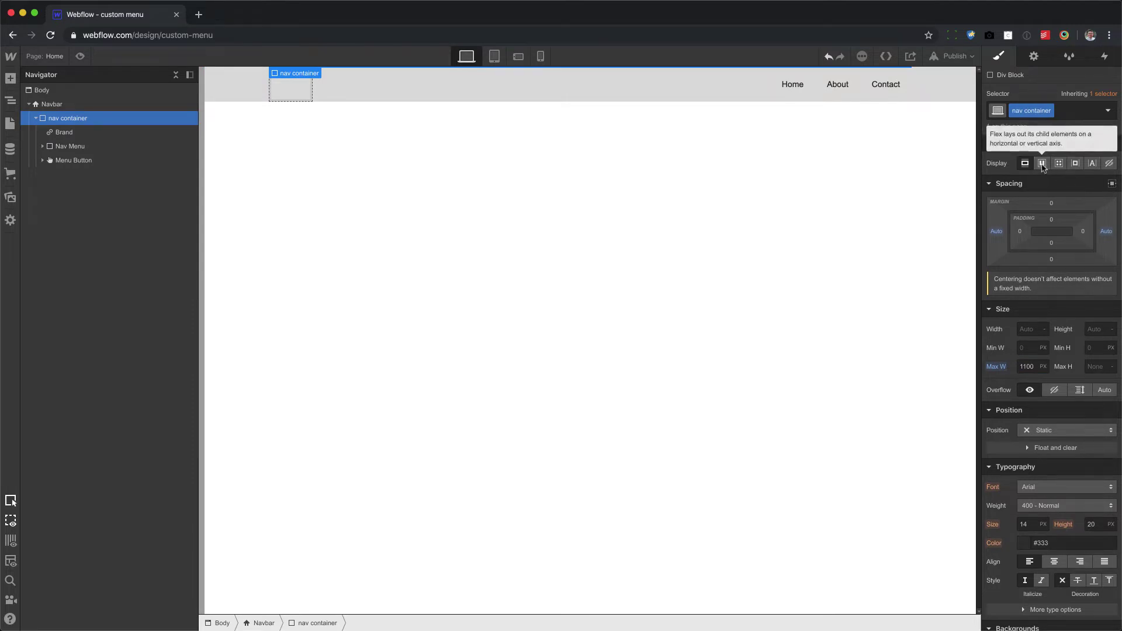
left_click(1042, 164)
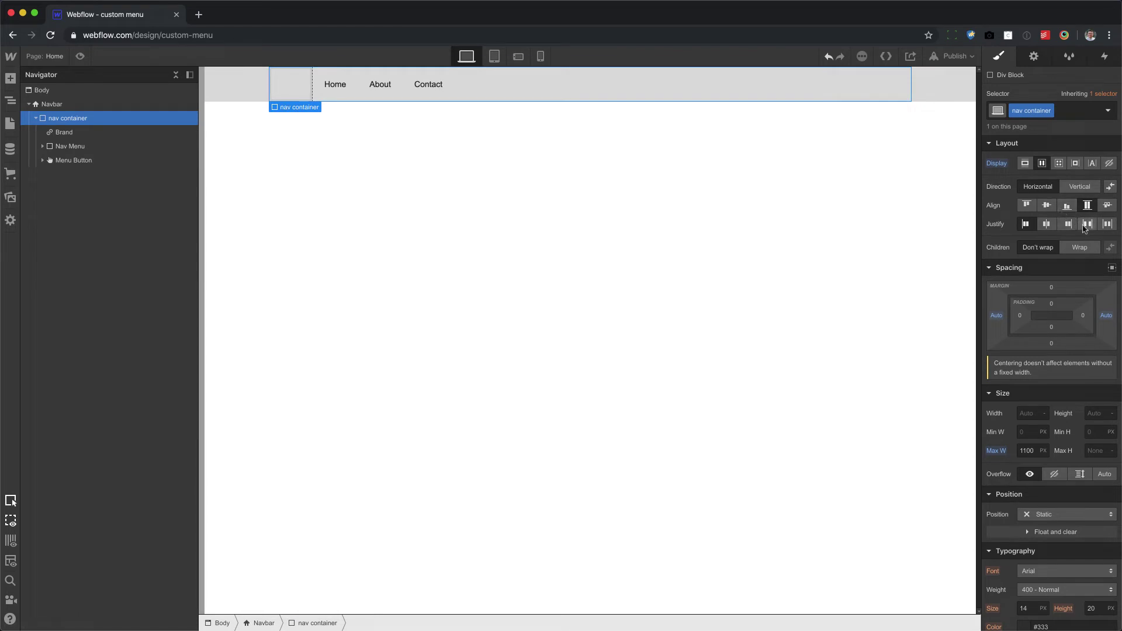
left_click(1085, 225)
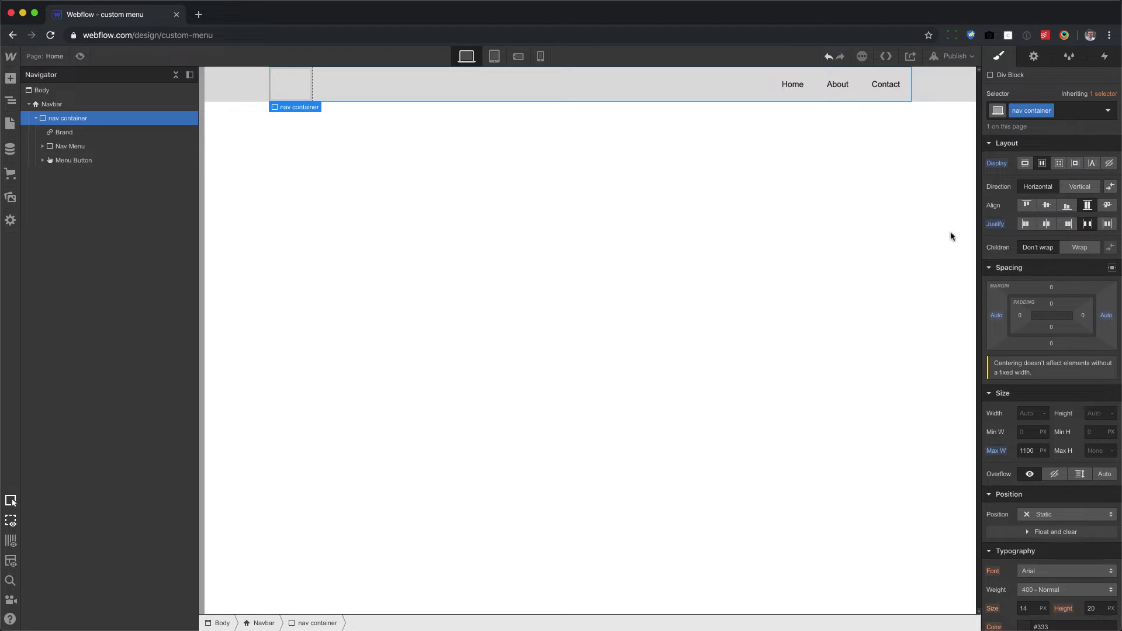
Step: Drop a Dropdown into the Nav Menu before Home and rename its toggle text to 'Channels'
key("a")
scroll(126, 471, "down", 1)
scroll(125, 471, "down", 5)
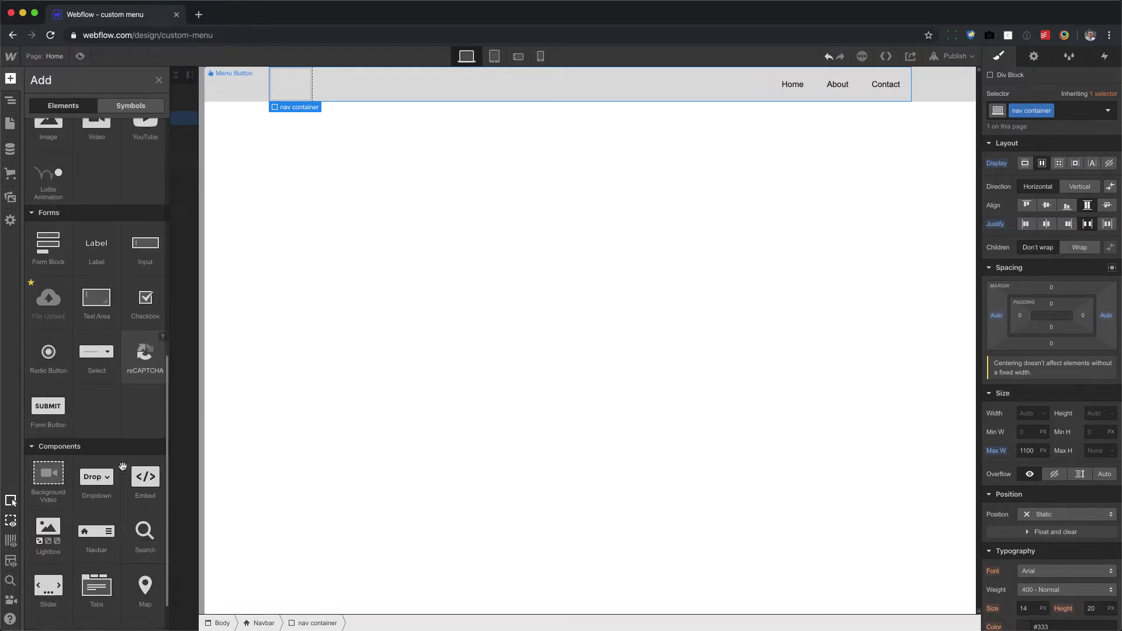
left_click_drag(98, 438, 786, 93)
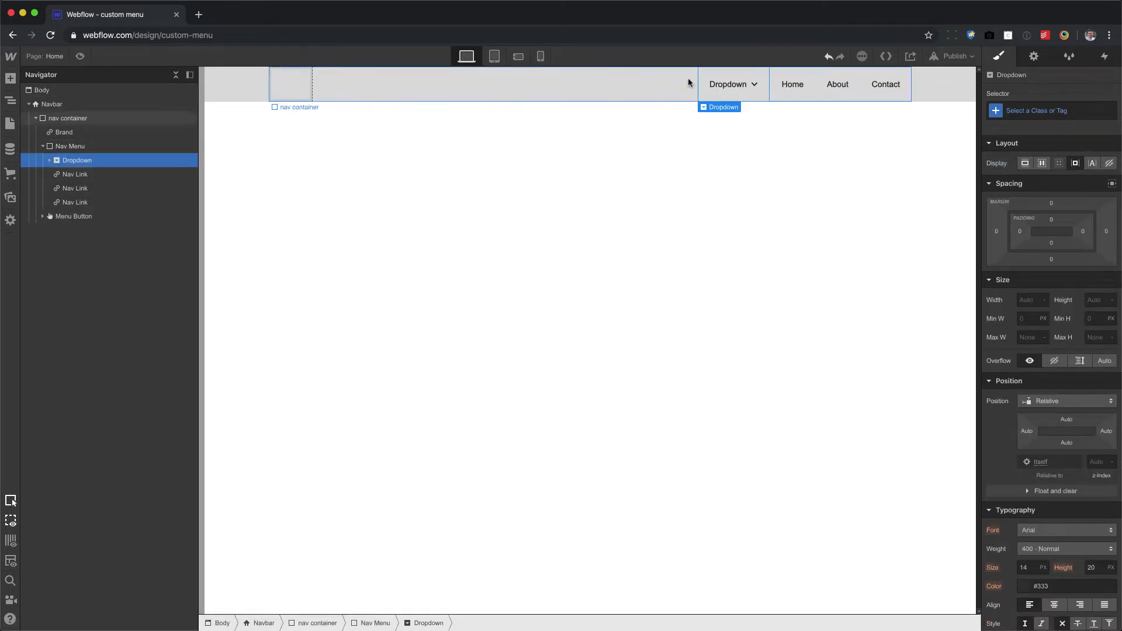
double_click(716, 82)
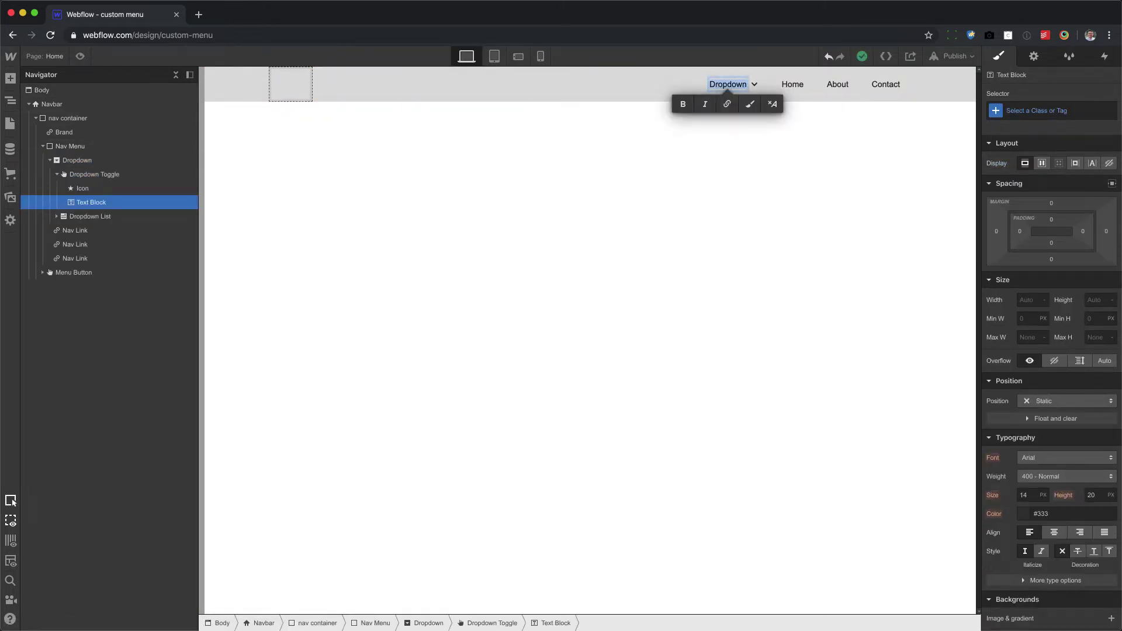
type("Channels")
key("Escape")
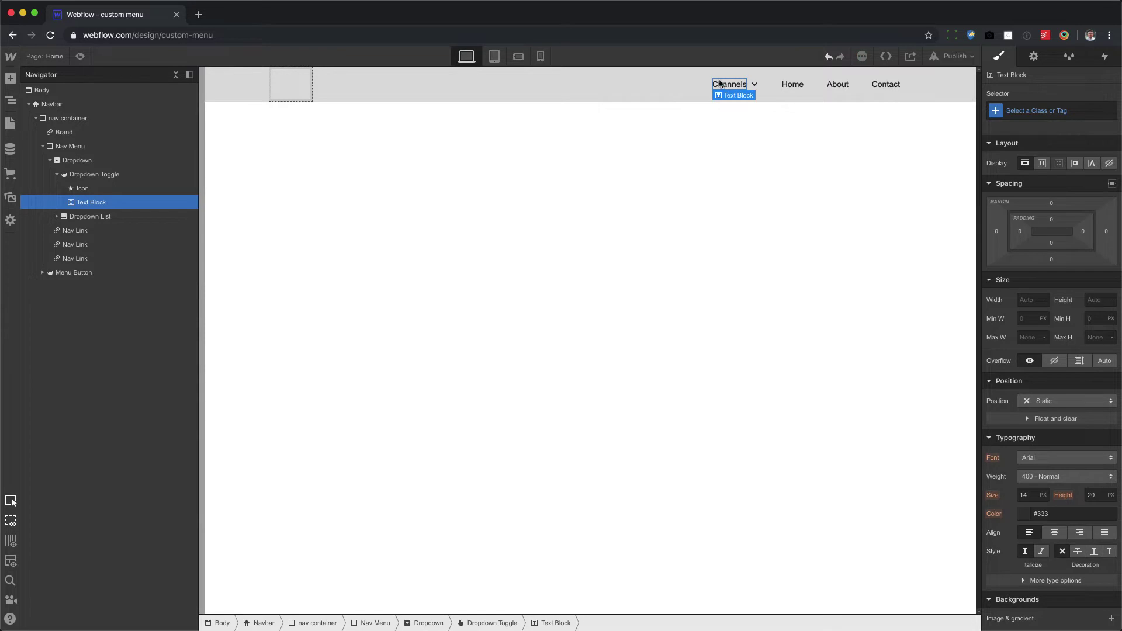
left_click(762, 92)
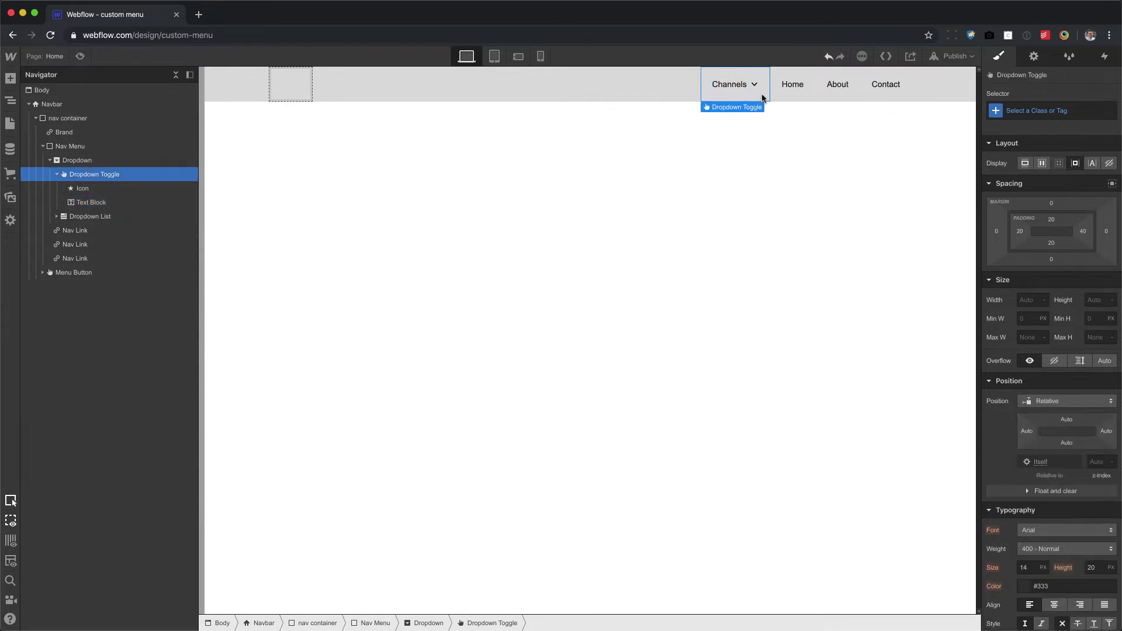
Step: Turn on Open Menu for the Channels toggle so Link 1–3 stay visible, then select the Dropdown List
left_click(1034, 56)
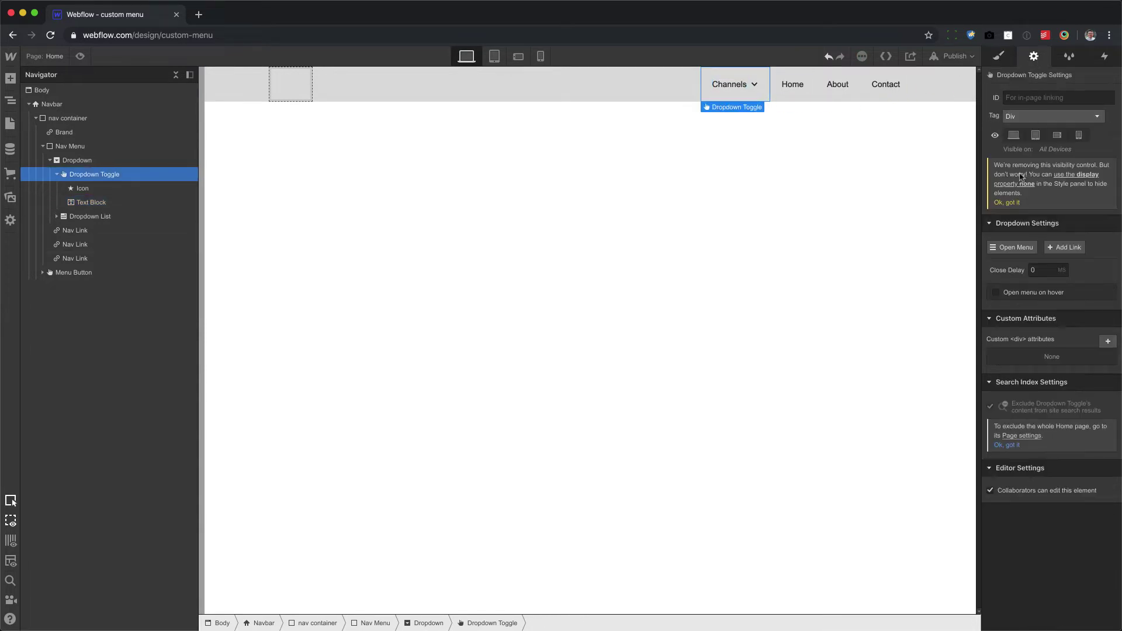
left_click(1017, 247)
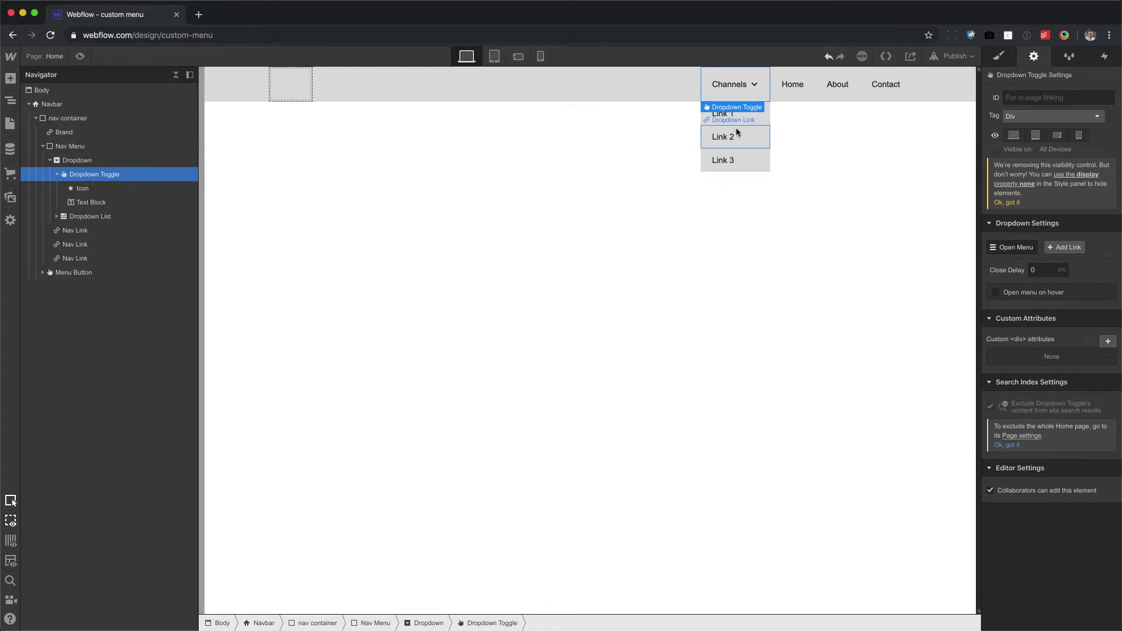
left_click(88, 218)
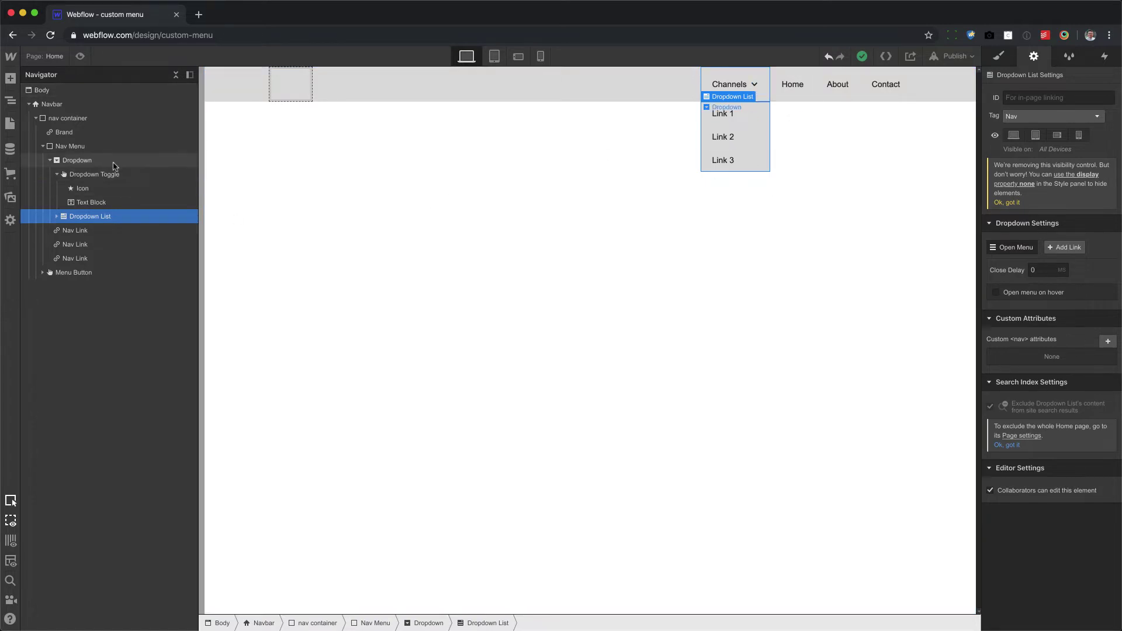
left_click(999, 56)
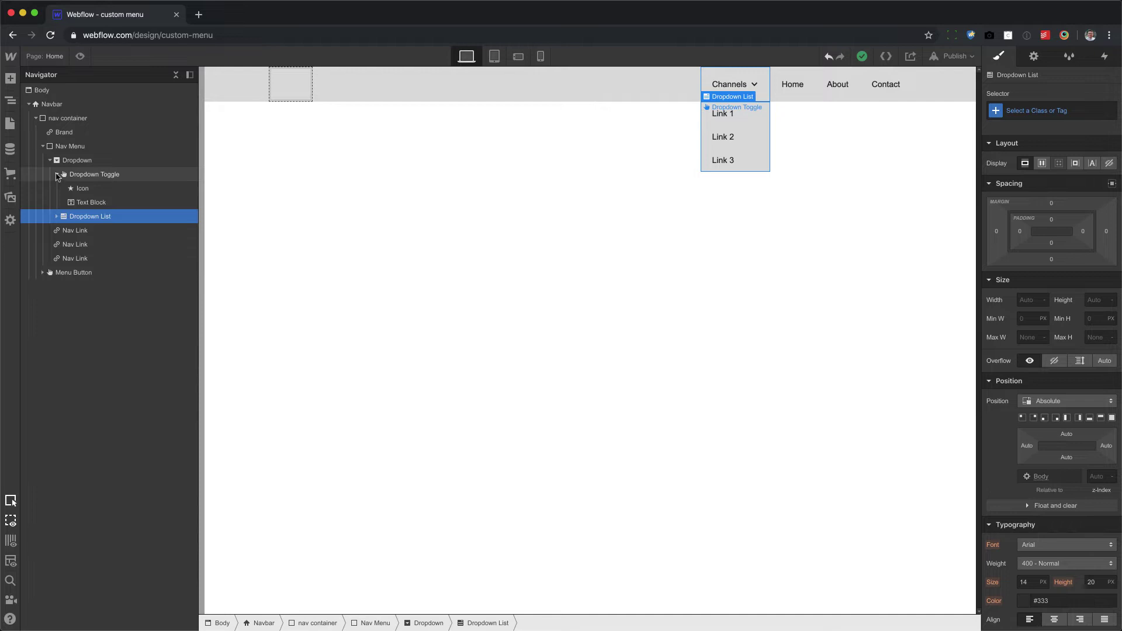
Step: Give the Dropdown the class 'dropdown' with Static positioning
left_click(69, 163)
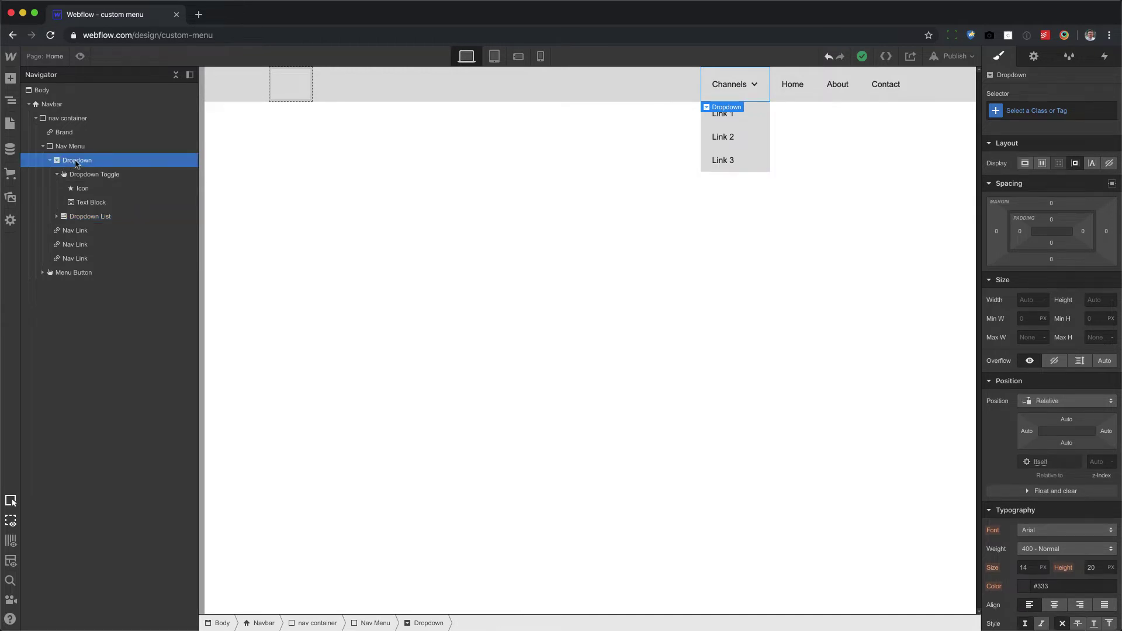
left_click(1043, 111)
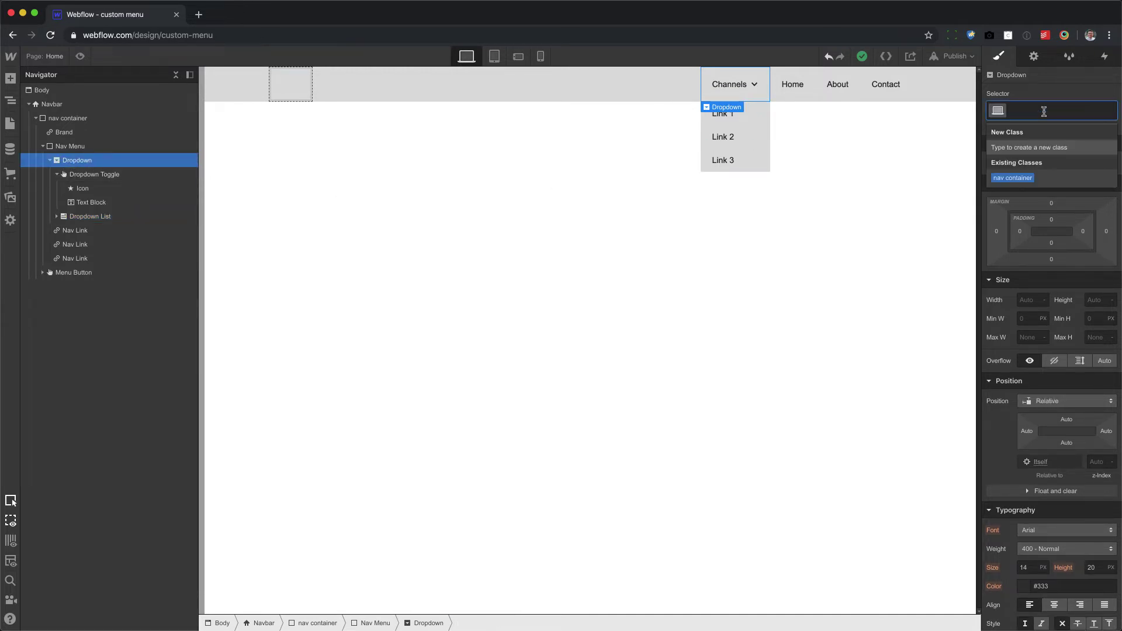
type("dropdown")
key("Return")
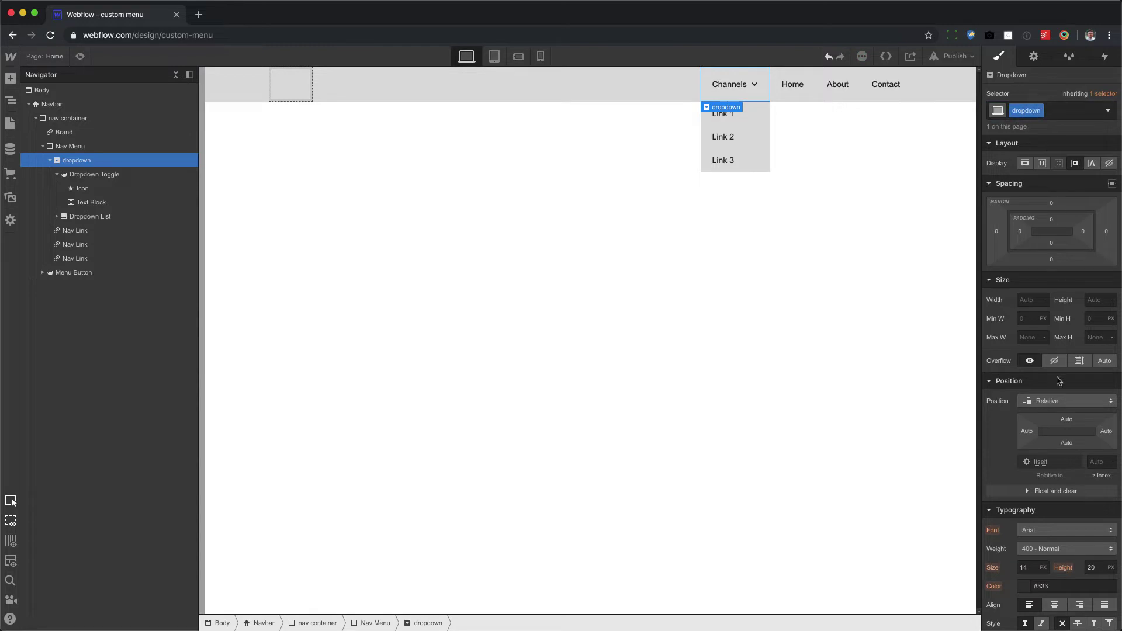
left_click(1057, 401)
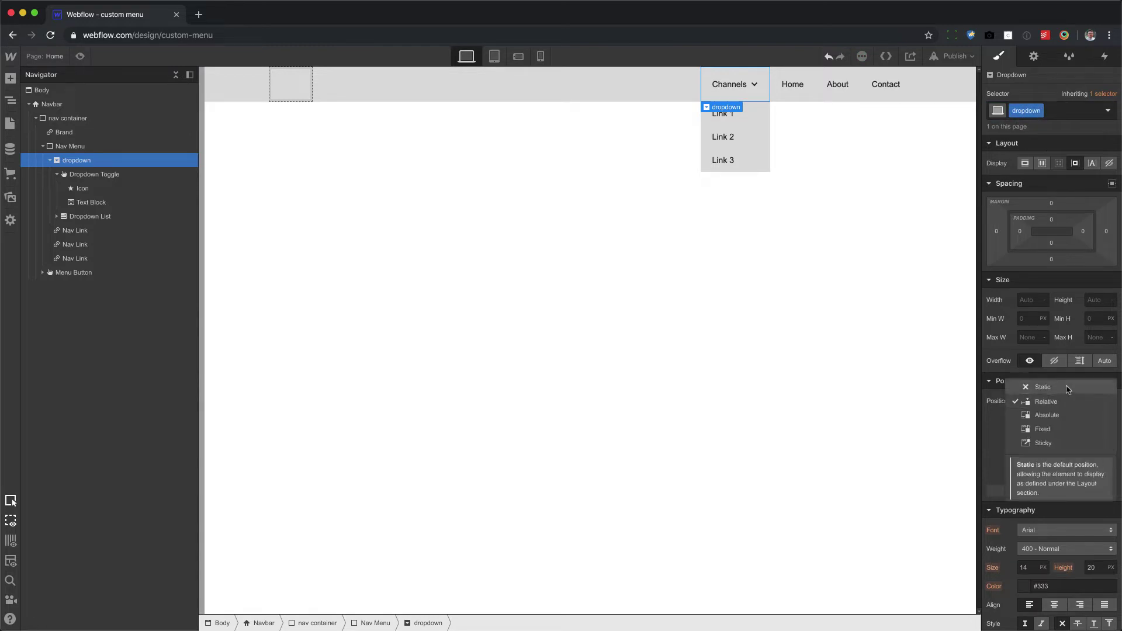
left_click(1067, 389)
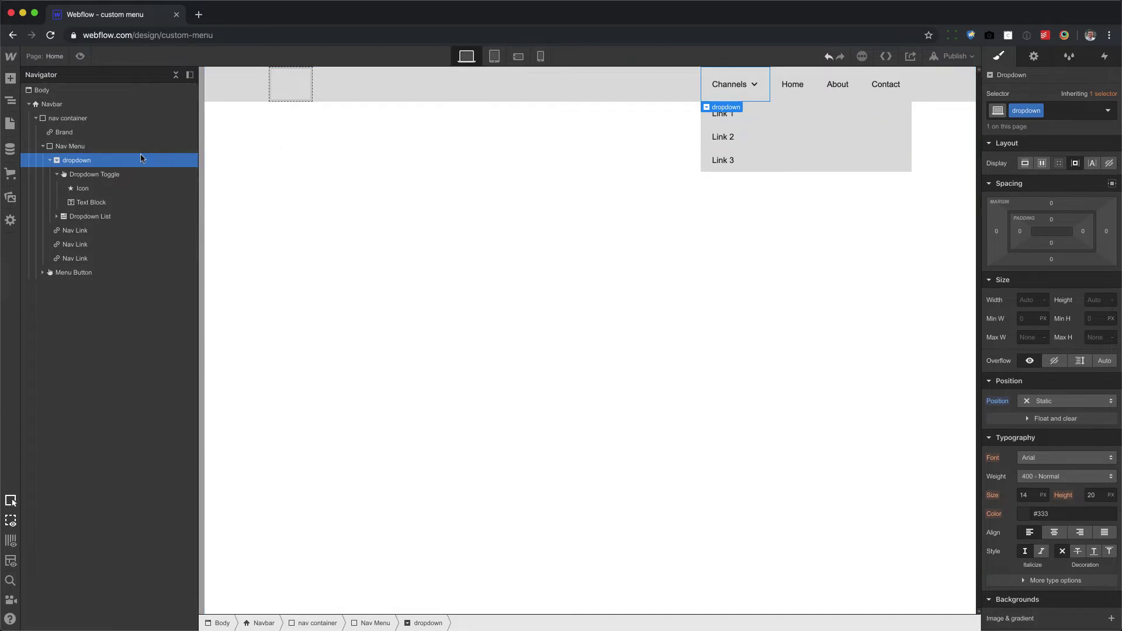
Step: Give the Nav Menu the class 'nav menu' with Static positioning
left_click(77, 147)
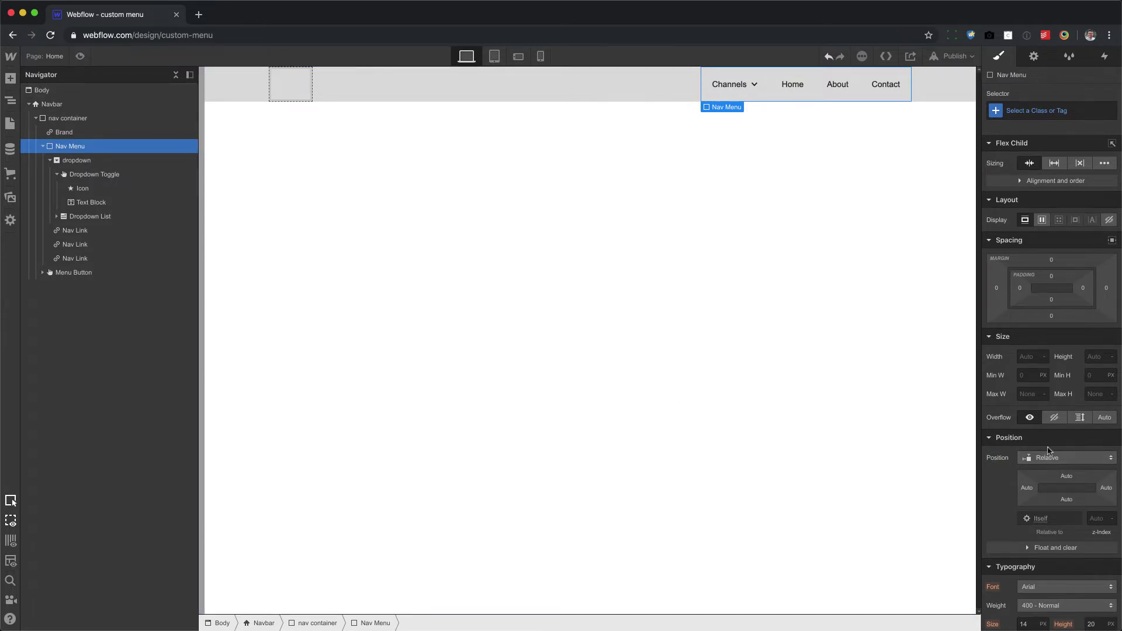
left_click(1043, 110)
type("nav")
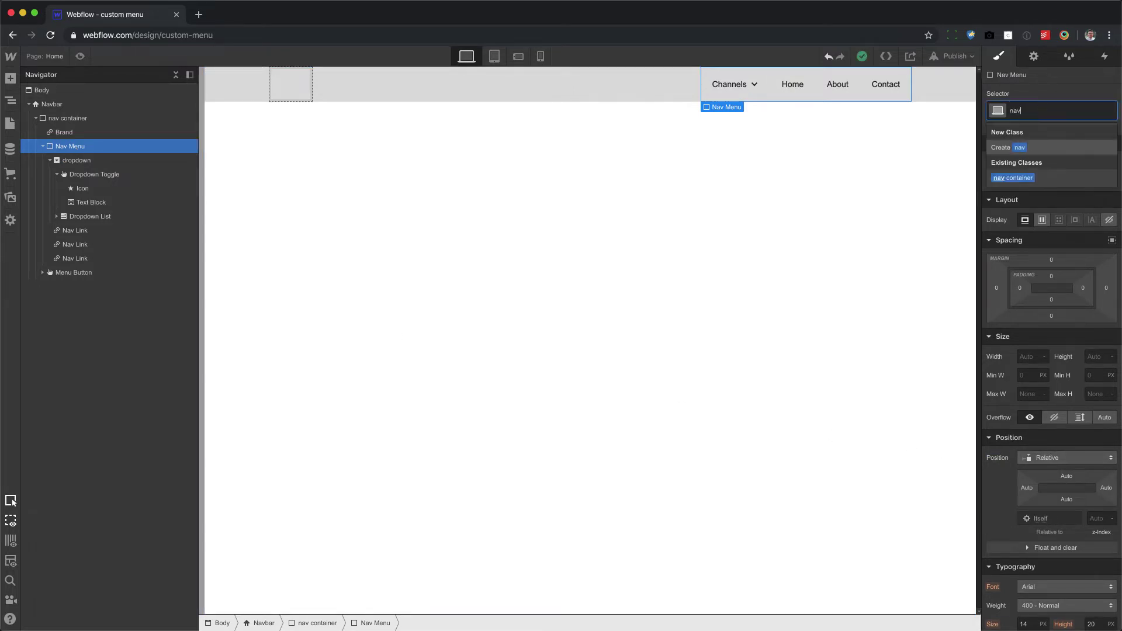
type(" menu")
key("Return")
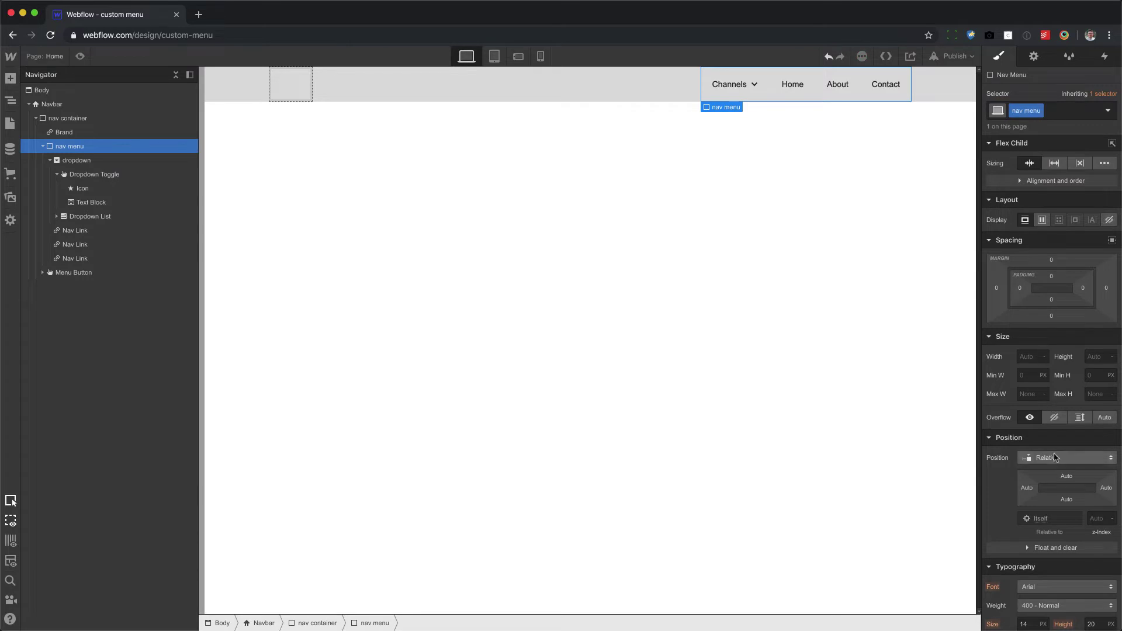
left_click(1054, 460)
left_click(1051, 447)
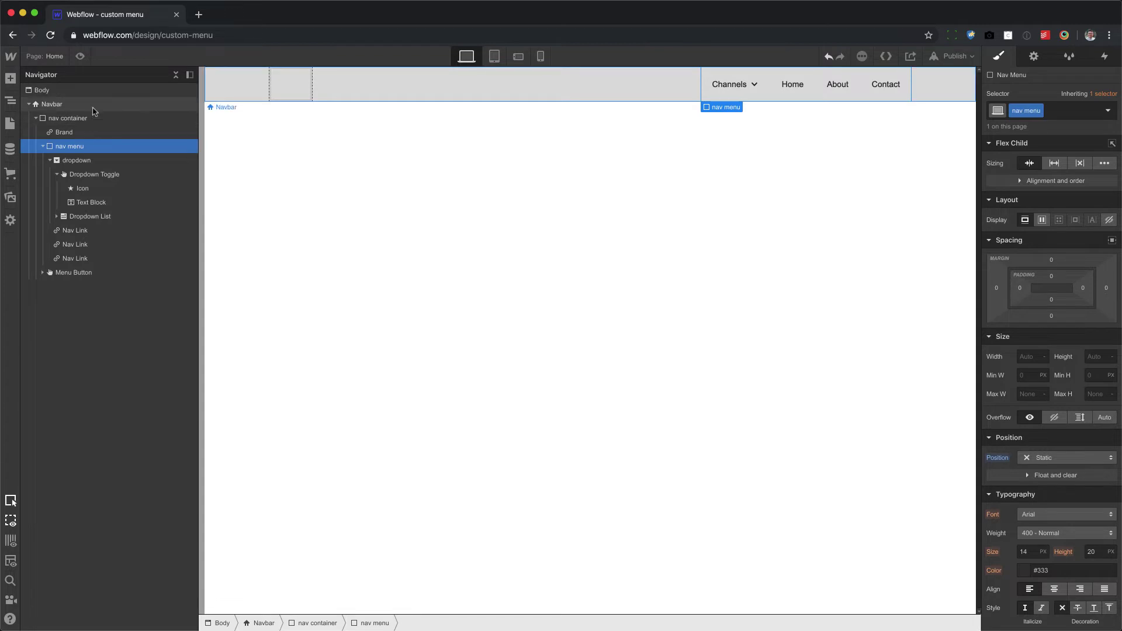
left_click(73, 118)
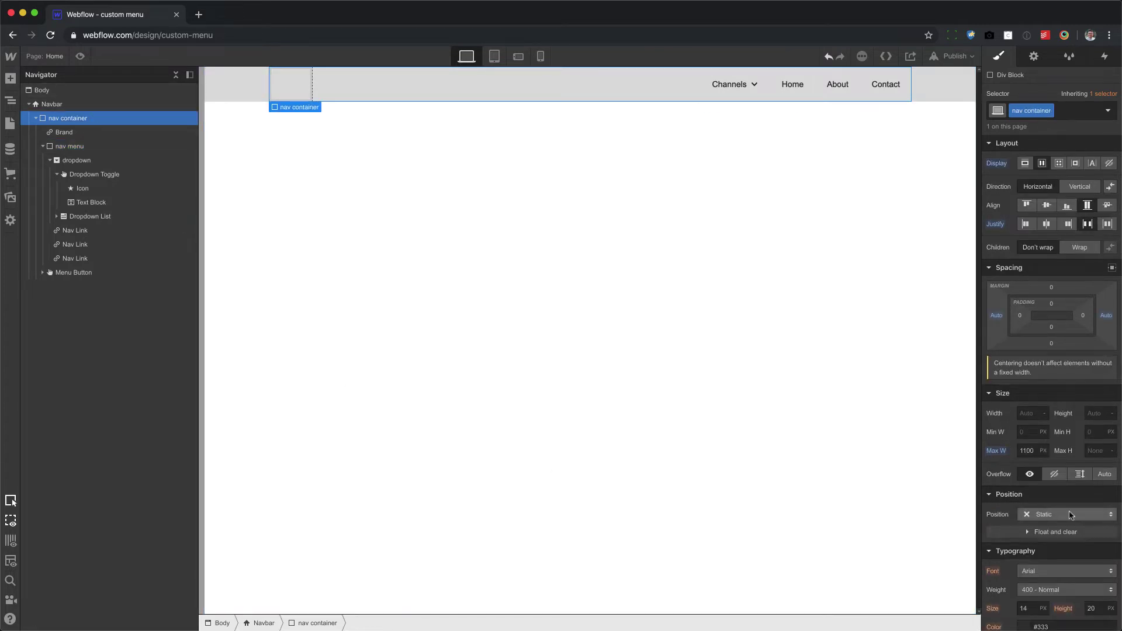
left_click(76, 108)
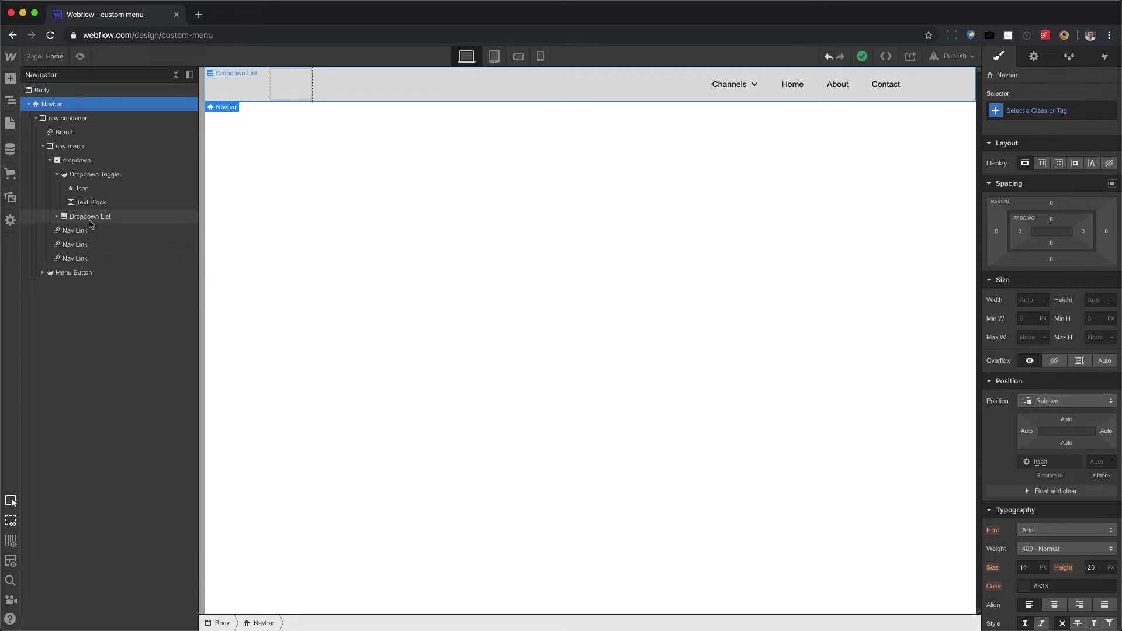
Step: Hold the Dropdown List open and apply the Absolute Top preset so it spans full width
left_click(91, 220)
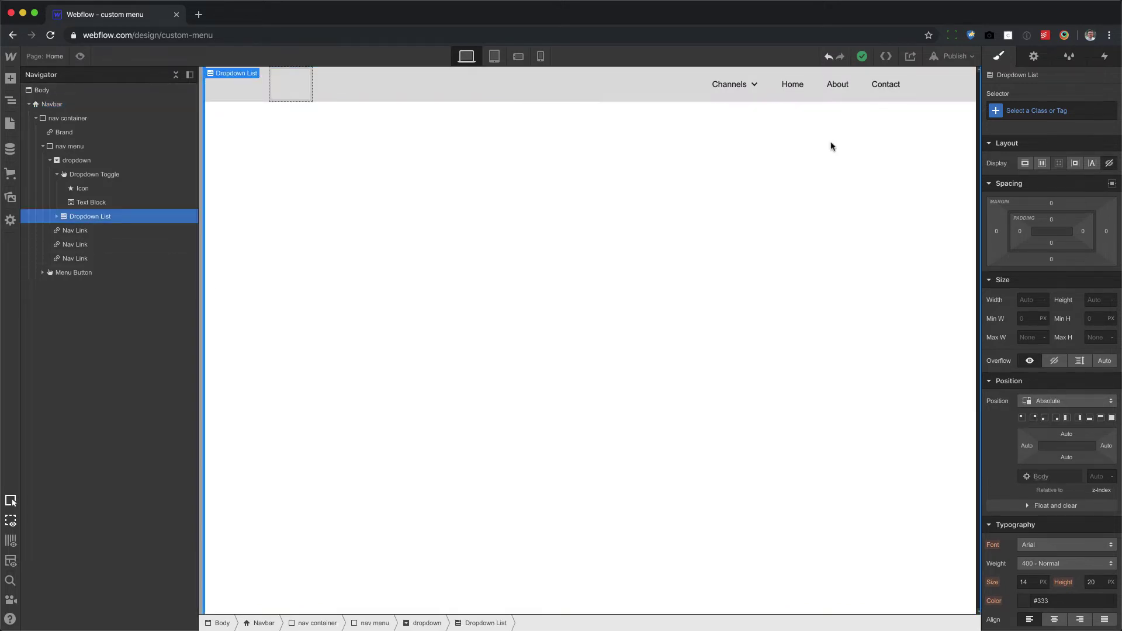
left_click(1034, 56)
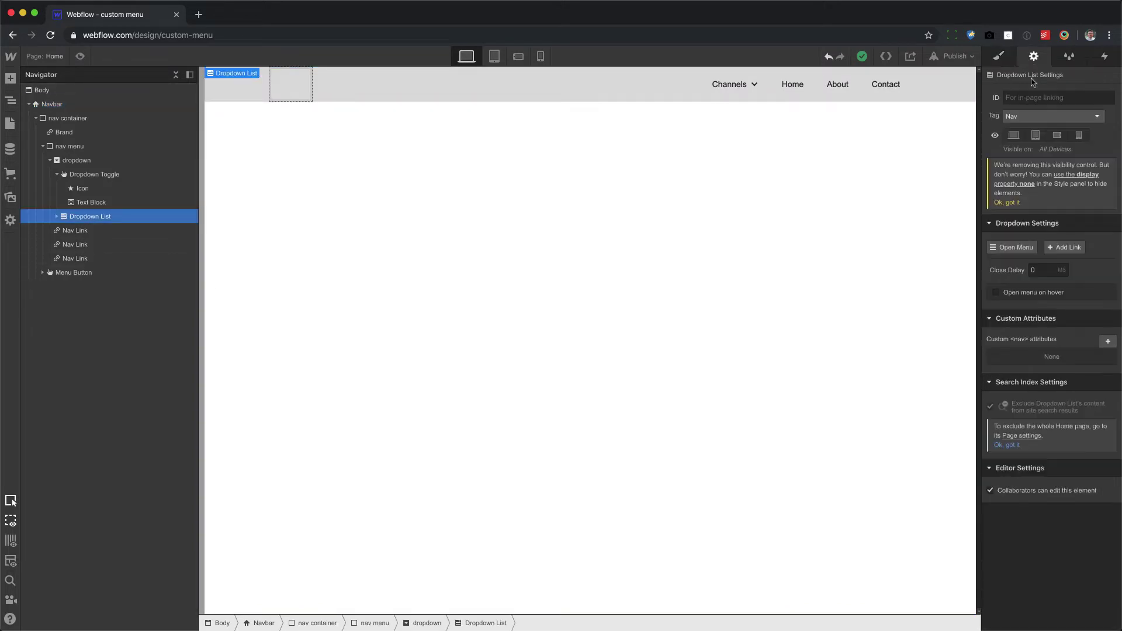
left_click(1023, 252)
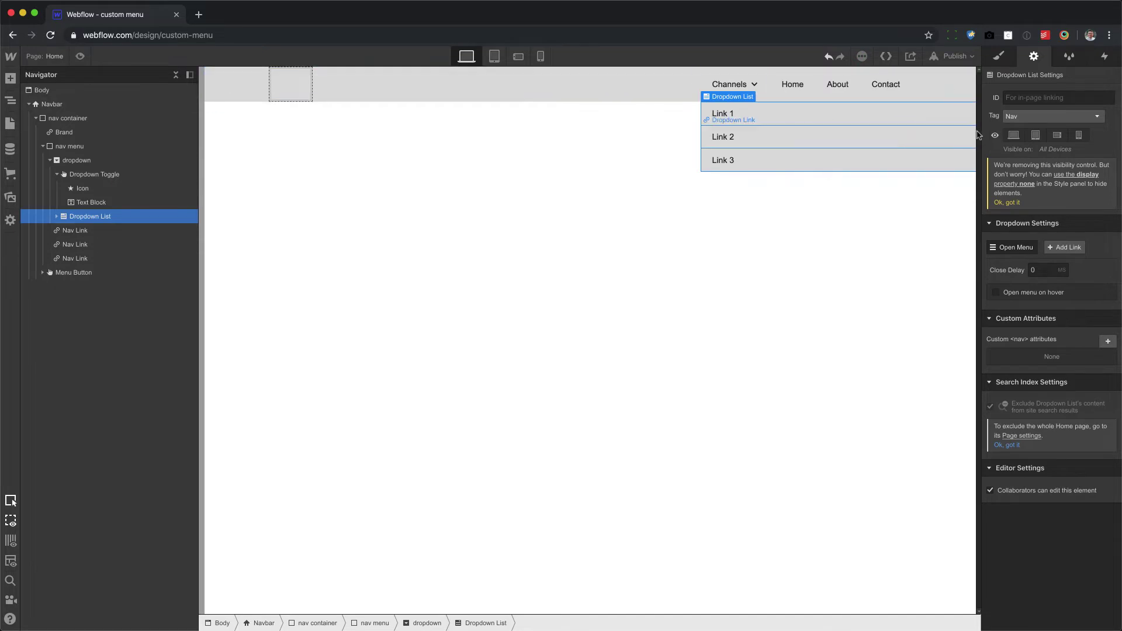
left_click(999, 58)
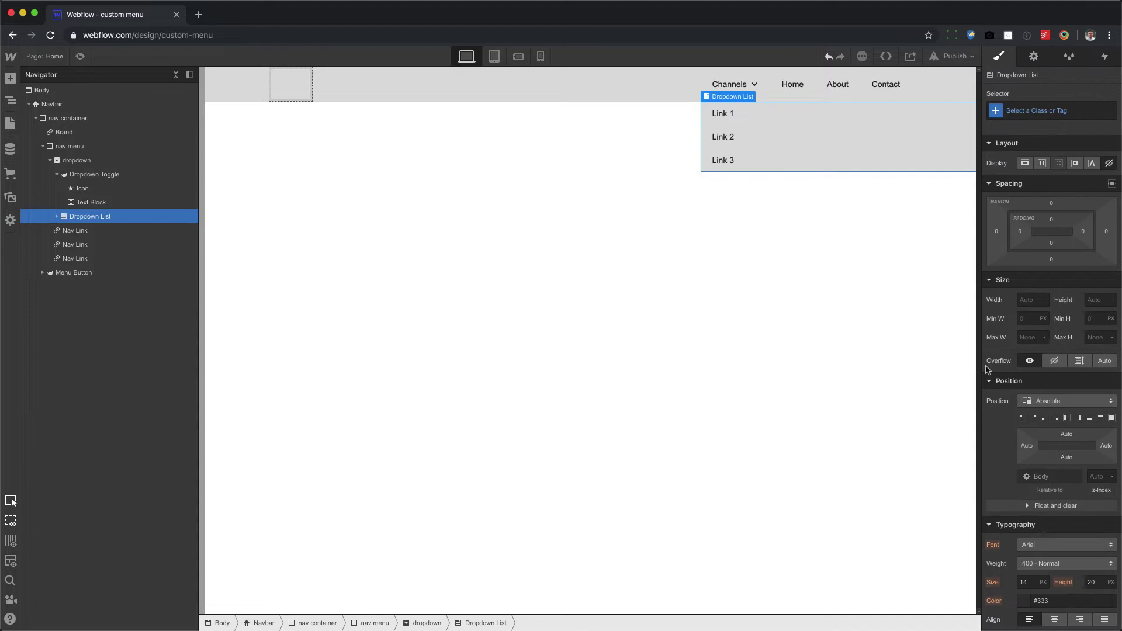
left_click(1100, 418)
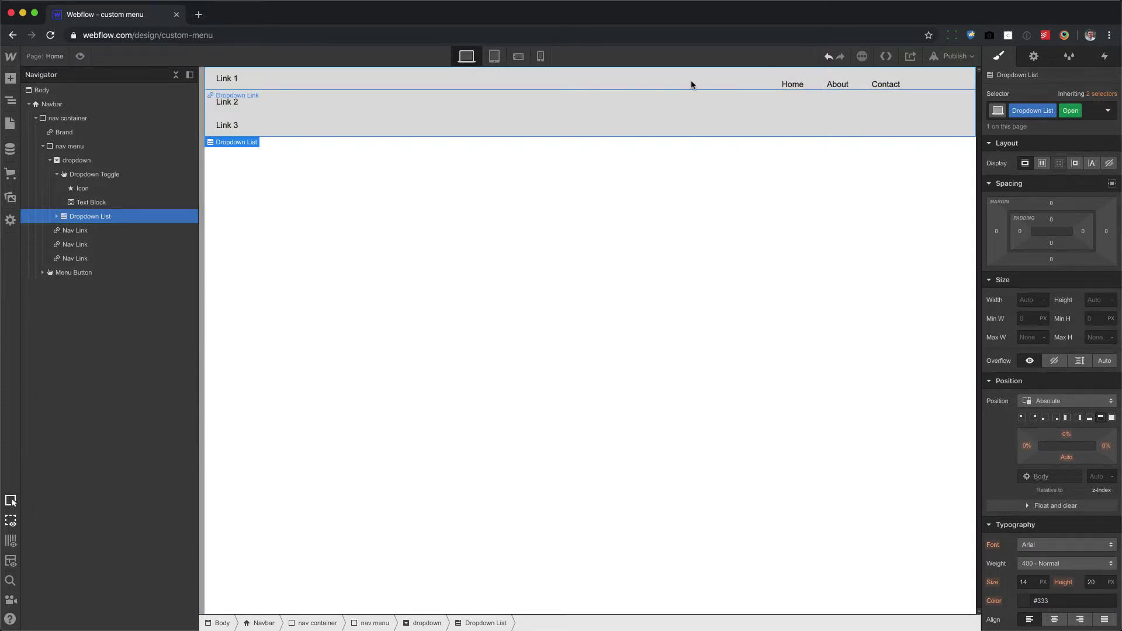
Step: Set the Dropdown List's top offset to 60 px and preview the navbar
left_click(1066, 435)
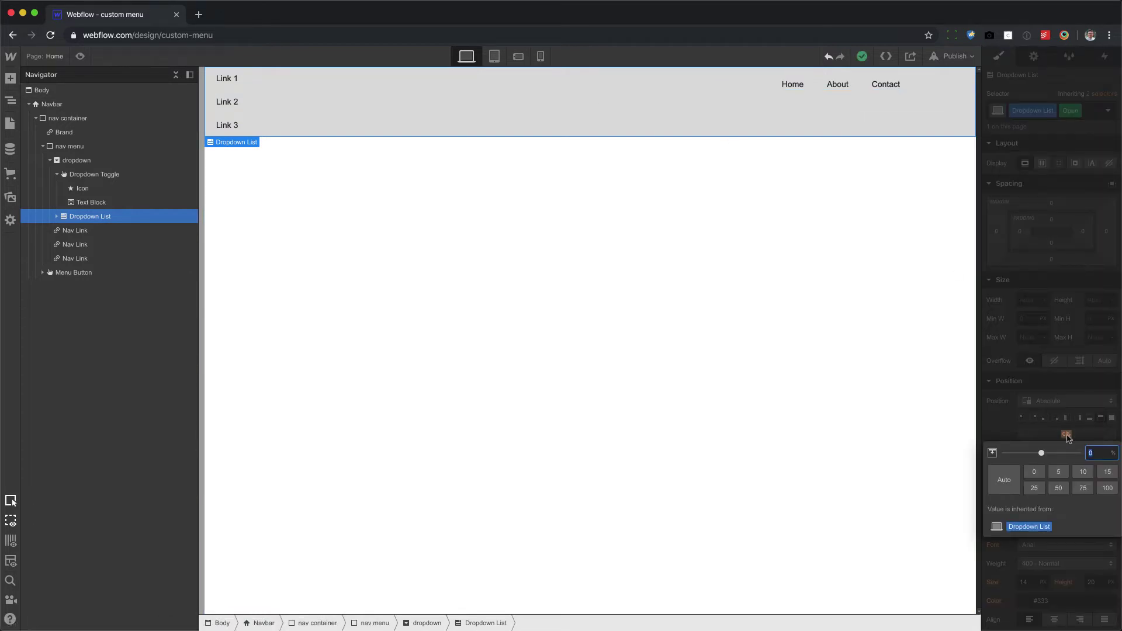
type("10")
key("Return")
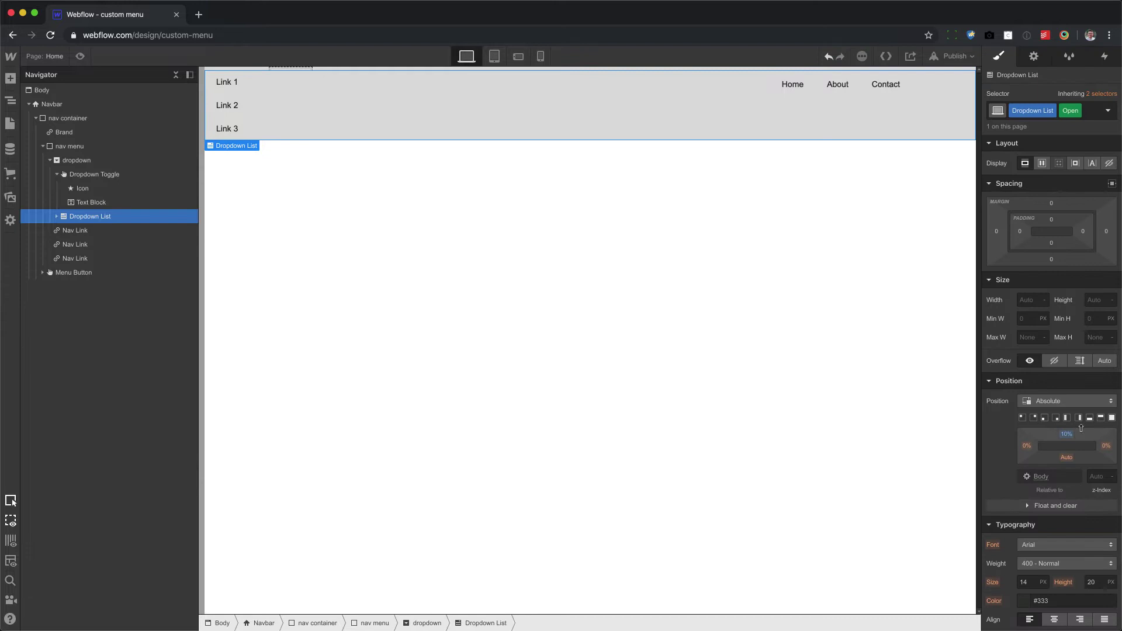
left_click(1067, 435)
left_click(1112, 453)
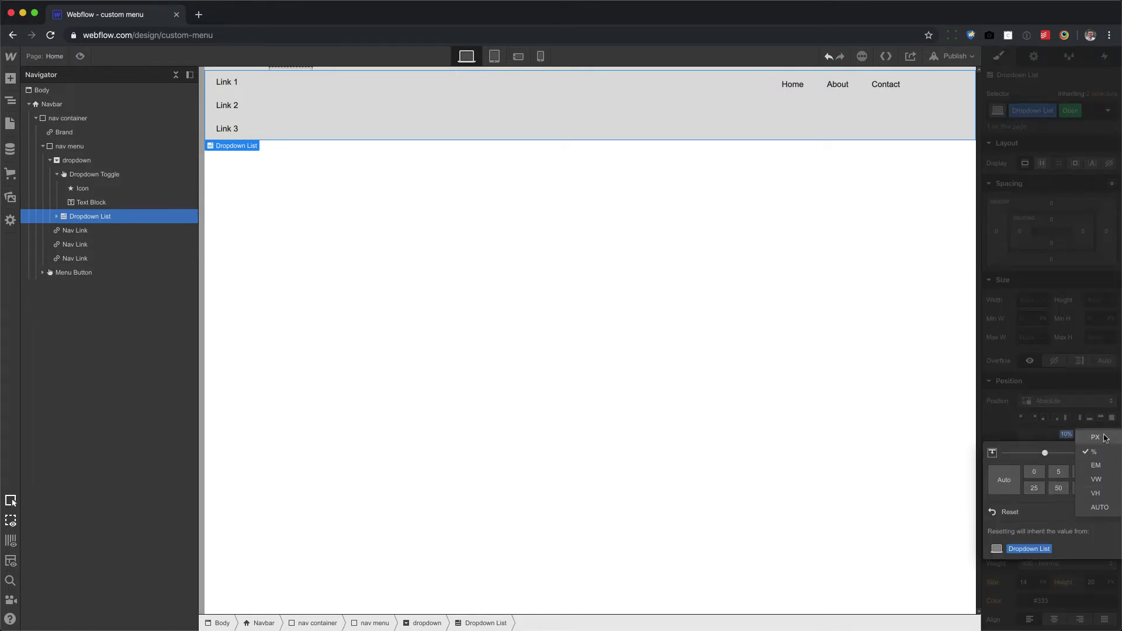
left_click(1106, 438)
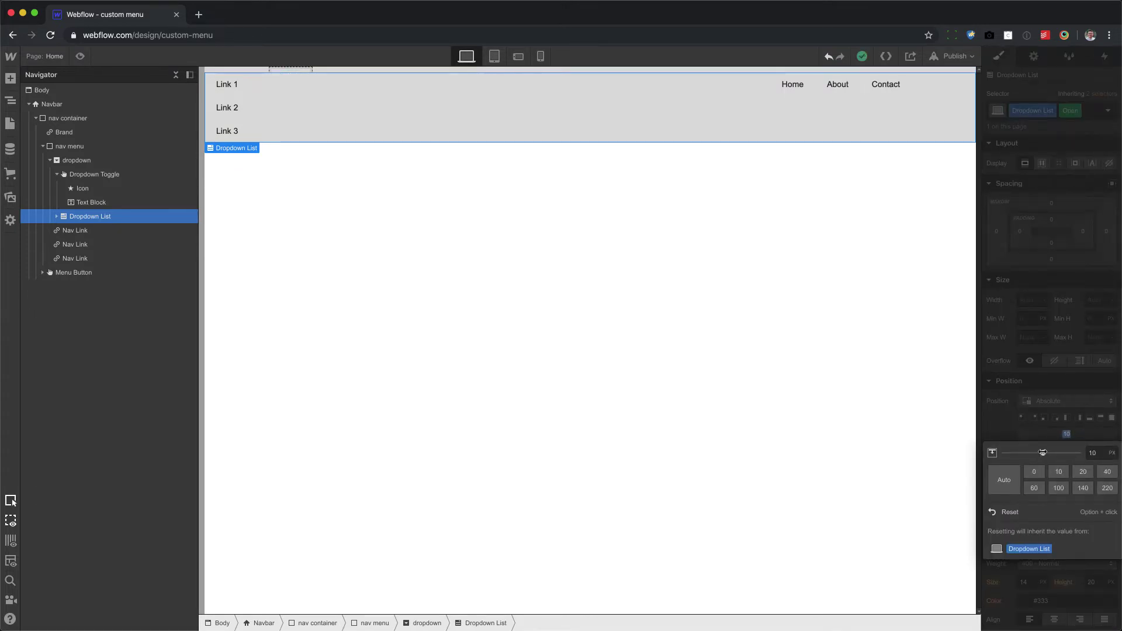
left_click_drag(1042, 452, 1059, 454)
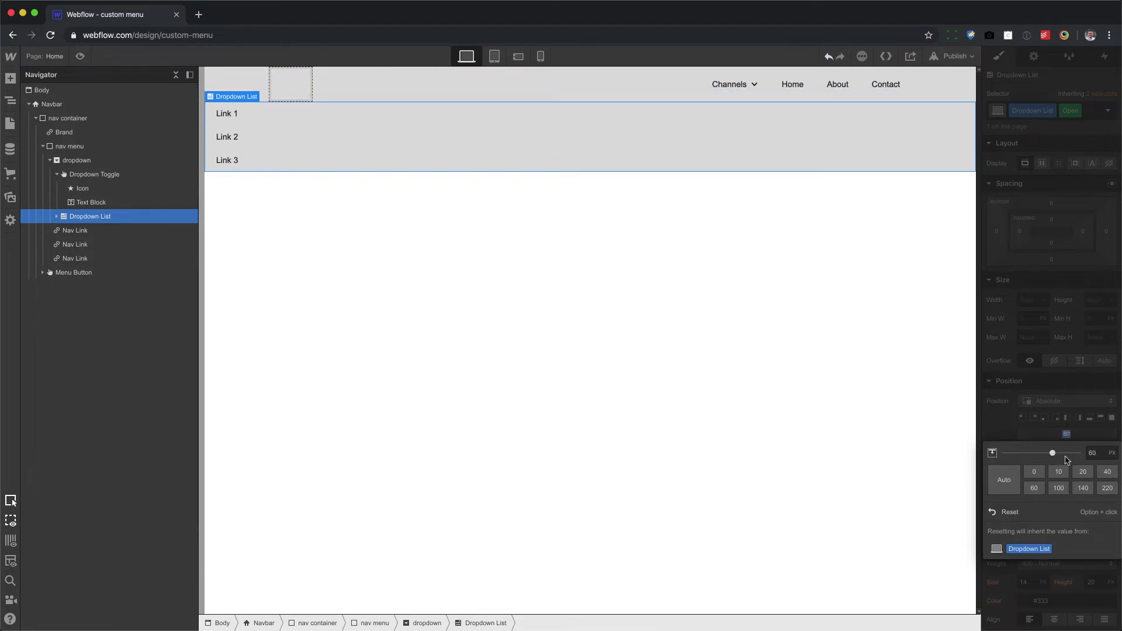
left_click(1001, 429)
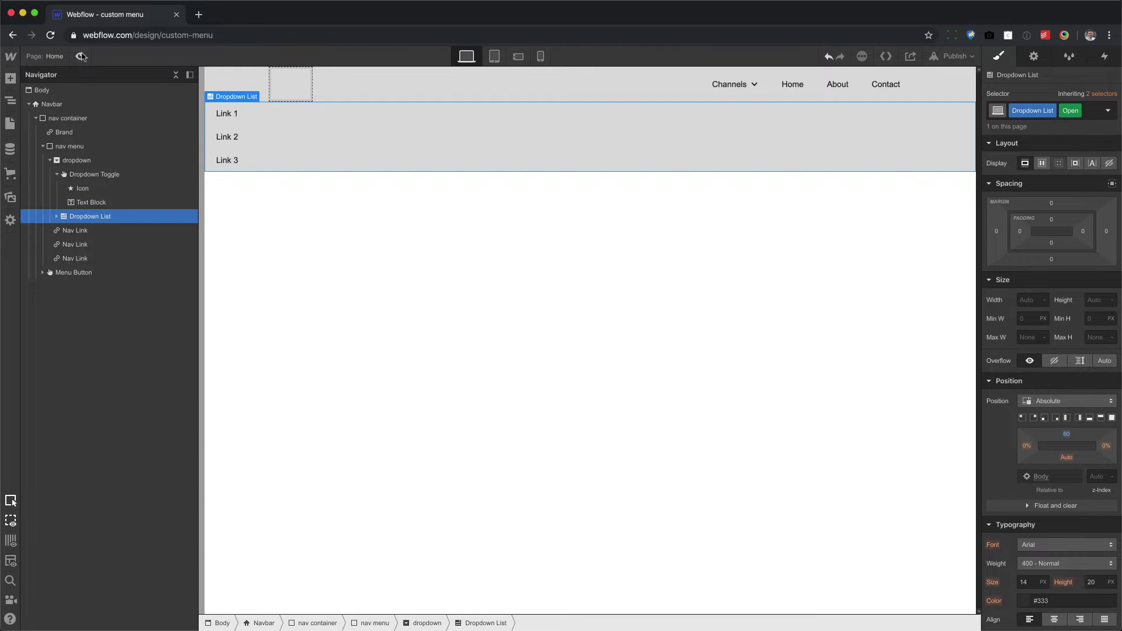
left_click(375, 226)
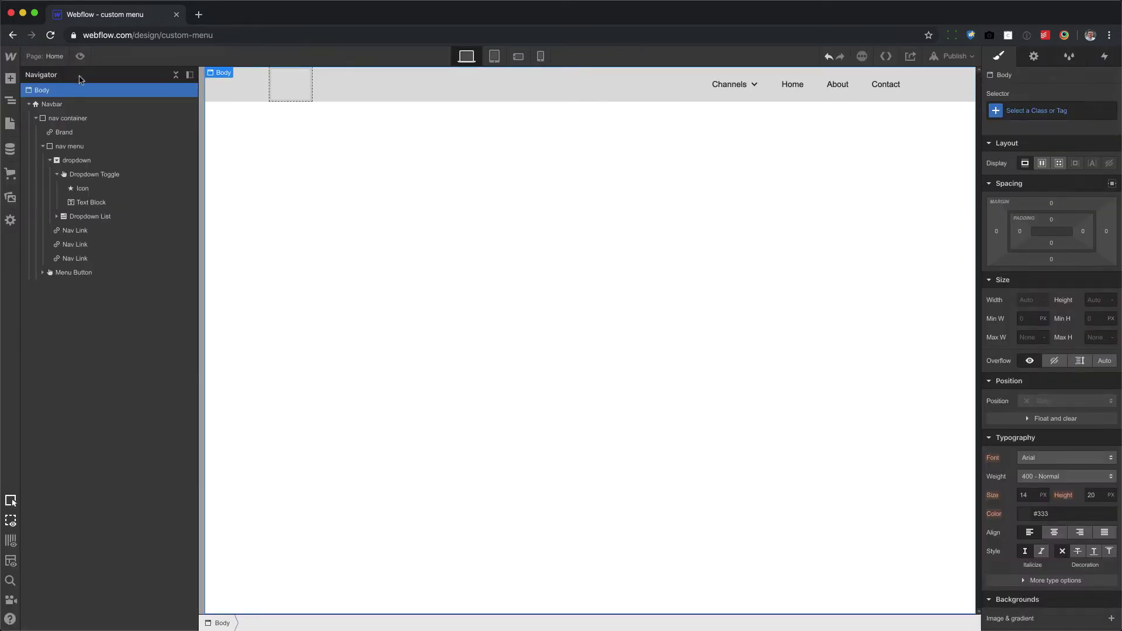
Step: Darken the Navbar background to #5c5c5c
left_click(70, 105)
scroll(1038, 526, "down", 6)
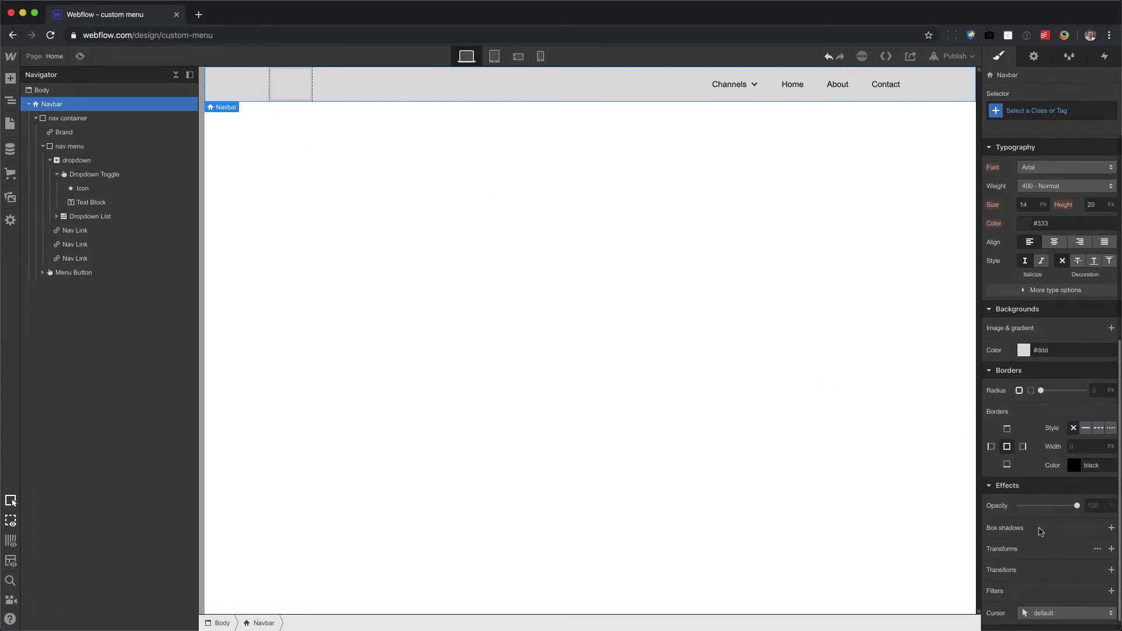
left_click(1024, 350)
left_click_drag(999, 393, 967, 419)
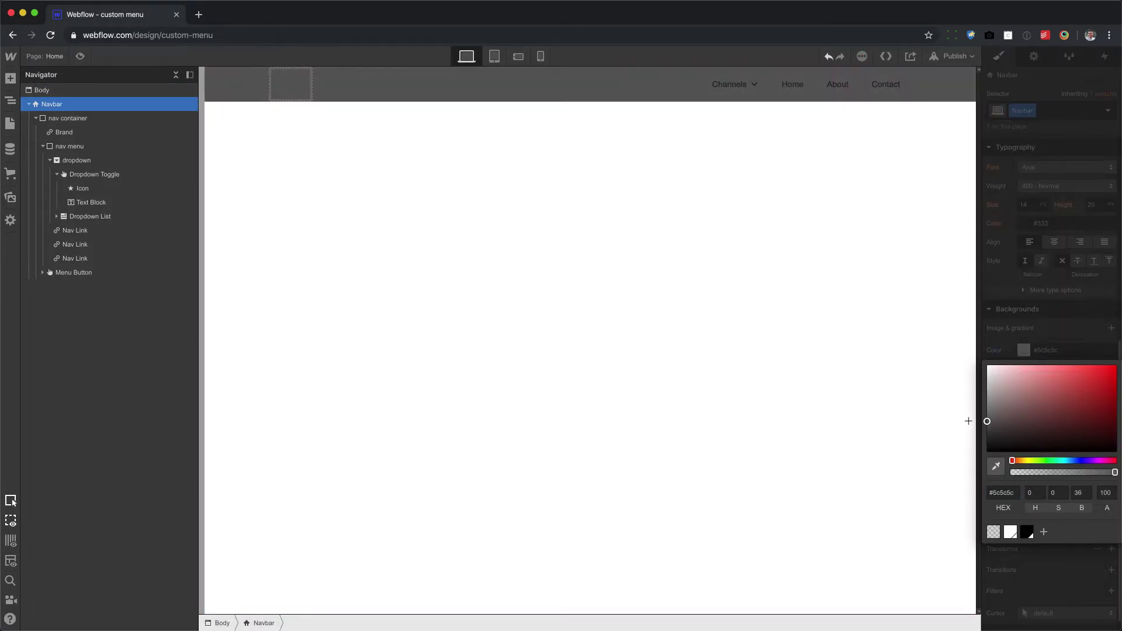
left_click(900, 233)
Step: Set the Home link text to white and give About the Nav Link class
left_click(800, 94)
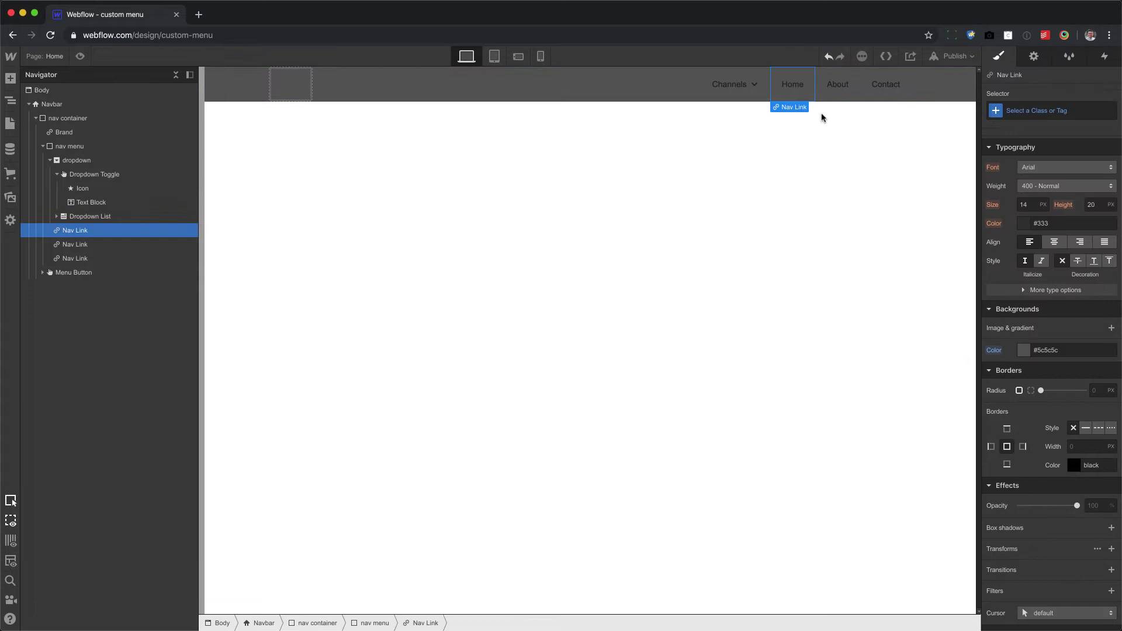
left_click(1058, 223)
type("white")
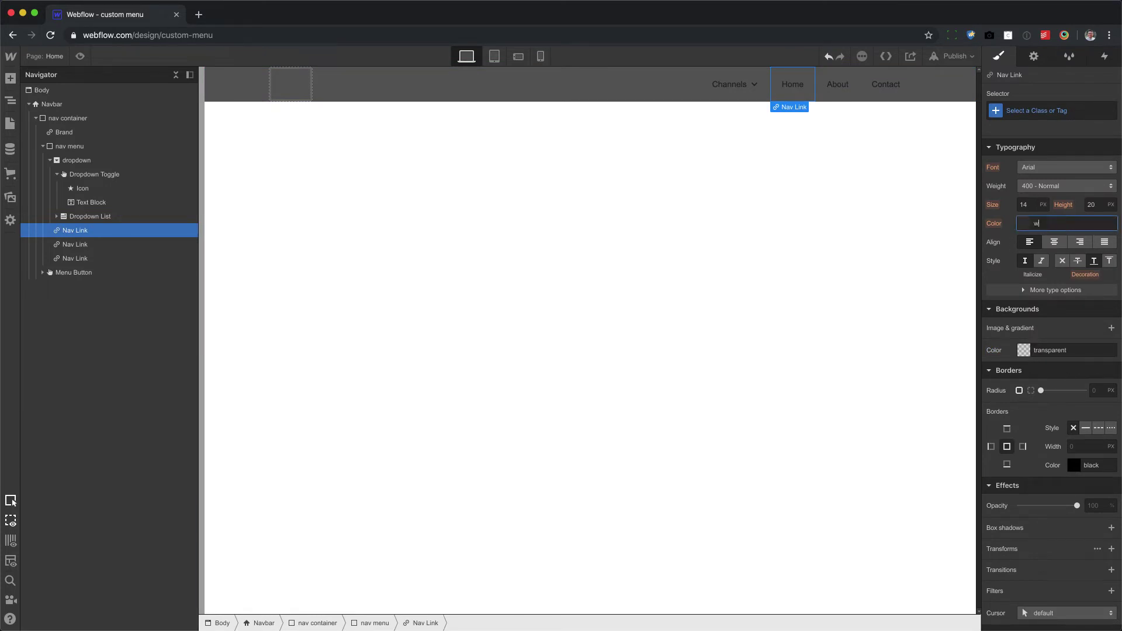
left_click(837, 84)
key("super+Return")
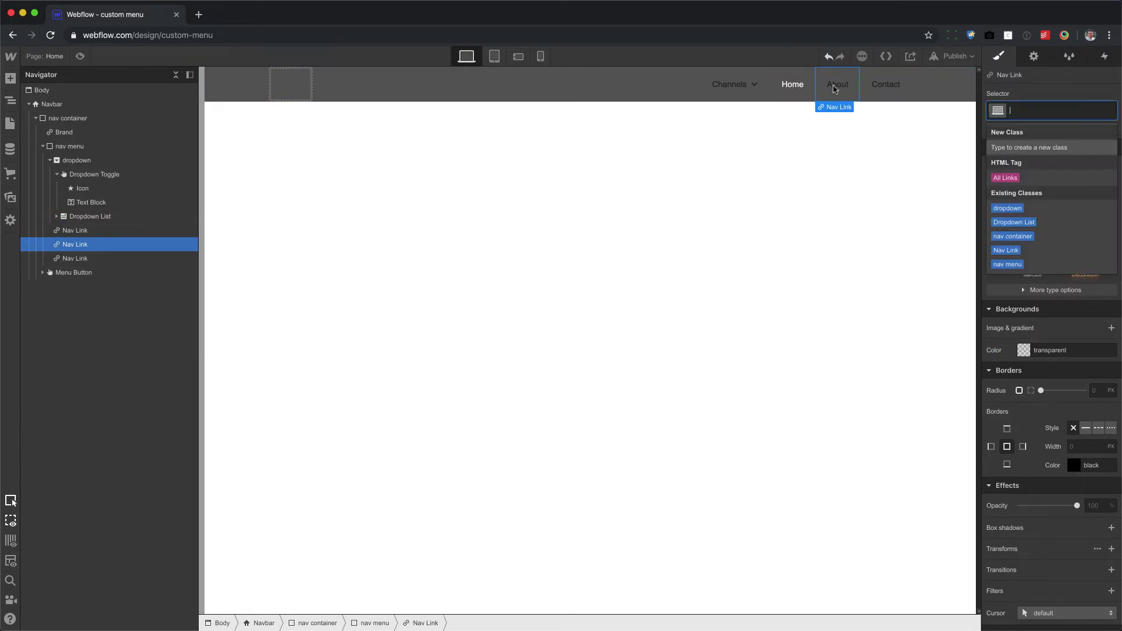
type("nav l")
key("Return")
Step: Give Contact the Nav Link class and make the Channels toggle text white
left_click(886, 84)
key("super+Return")
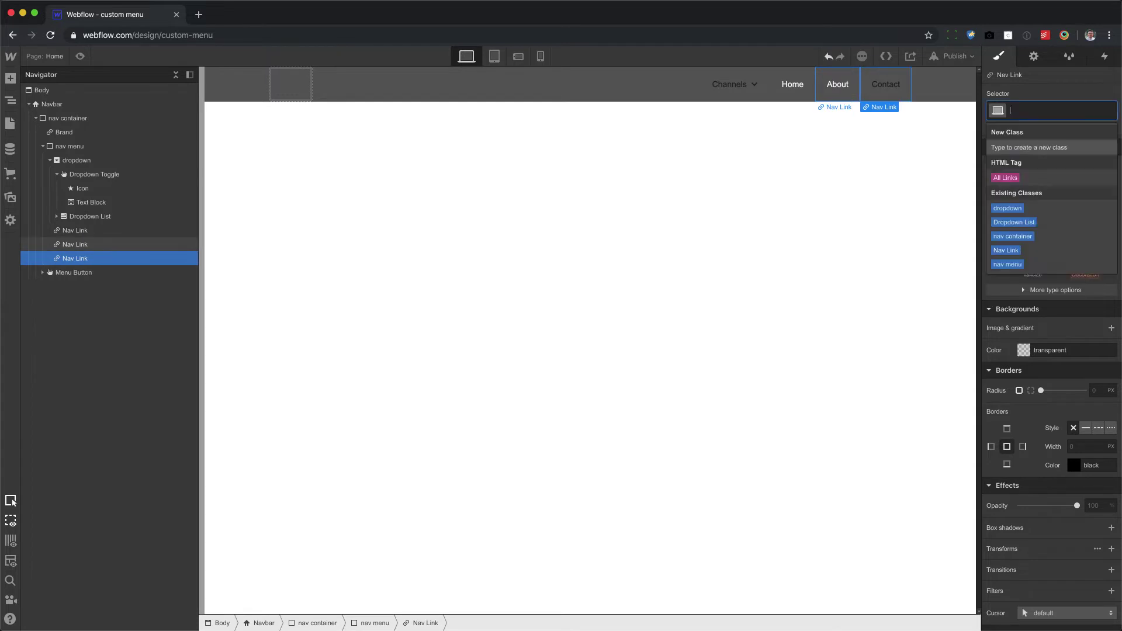
type("nav li")
key("Return")
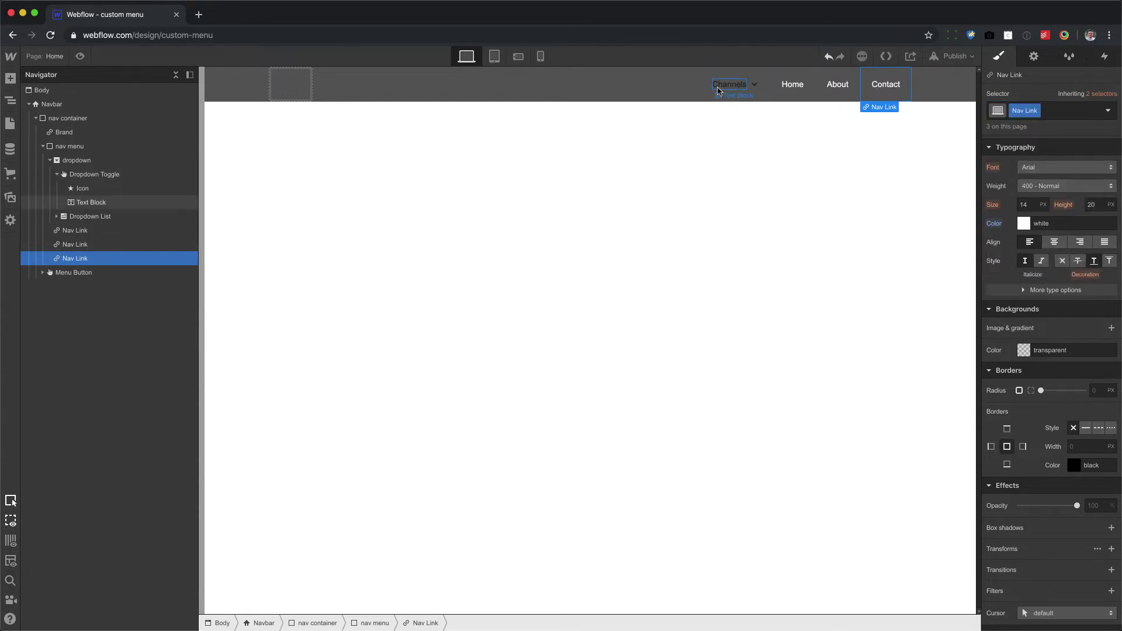
left_click(723, 98)
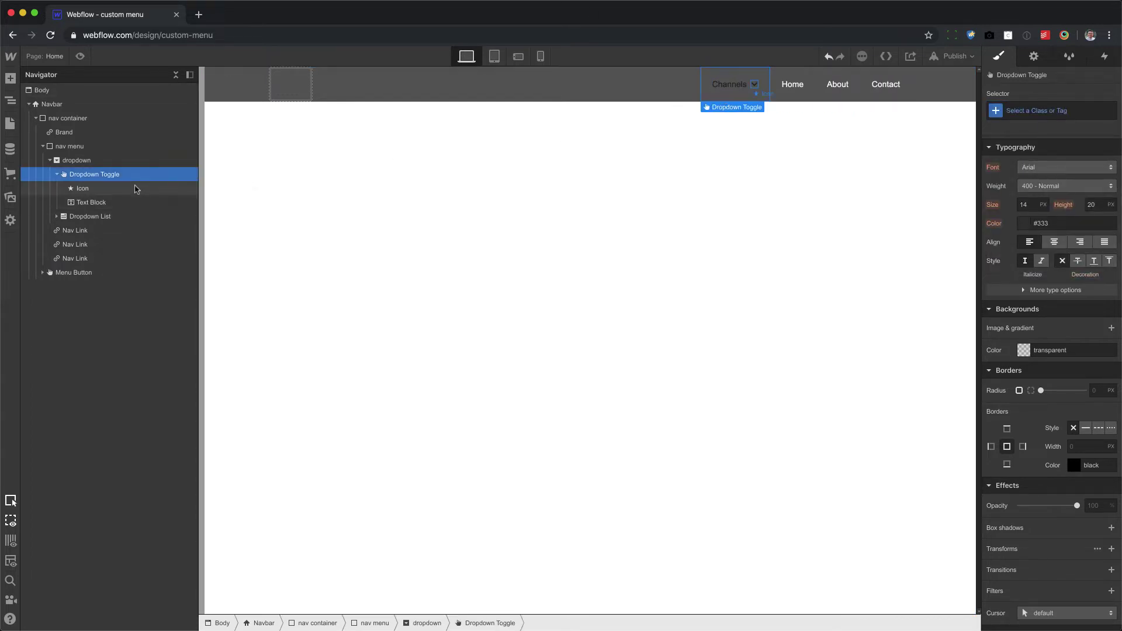
left_click(1052, 223)
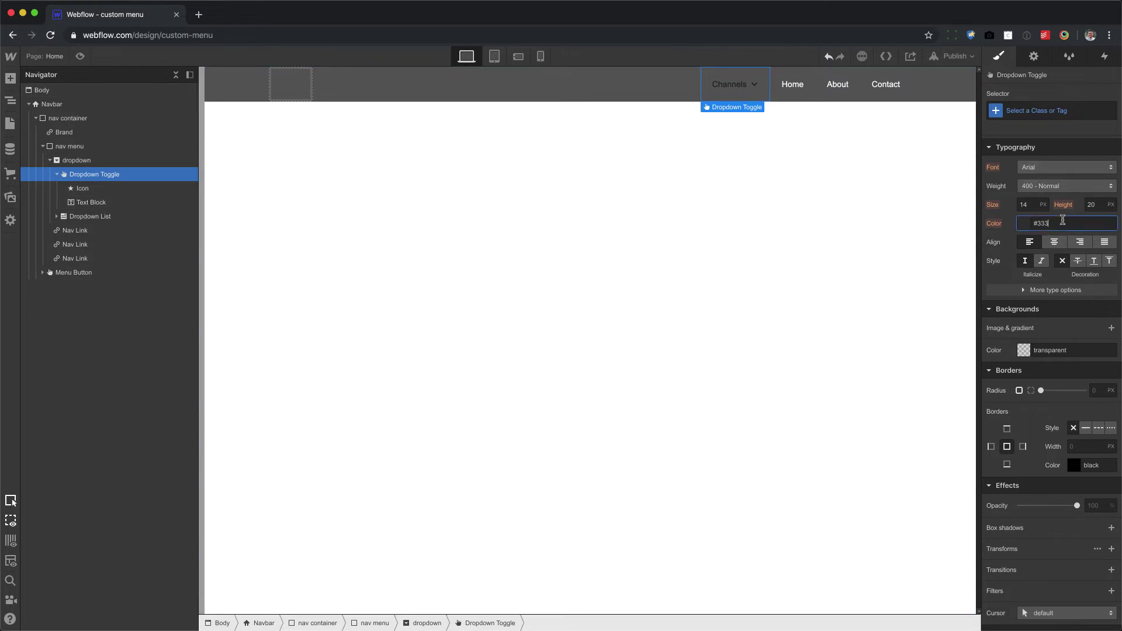
type("white")
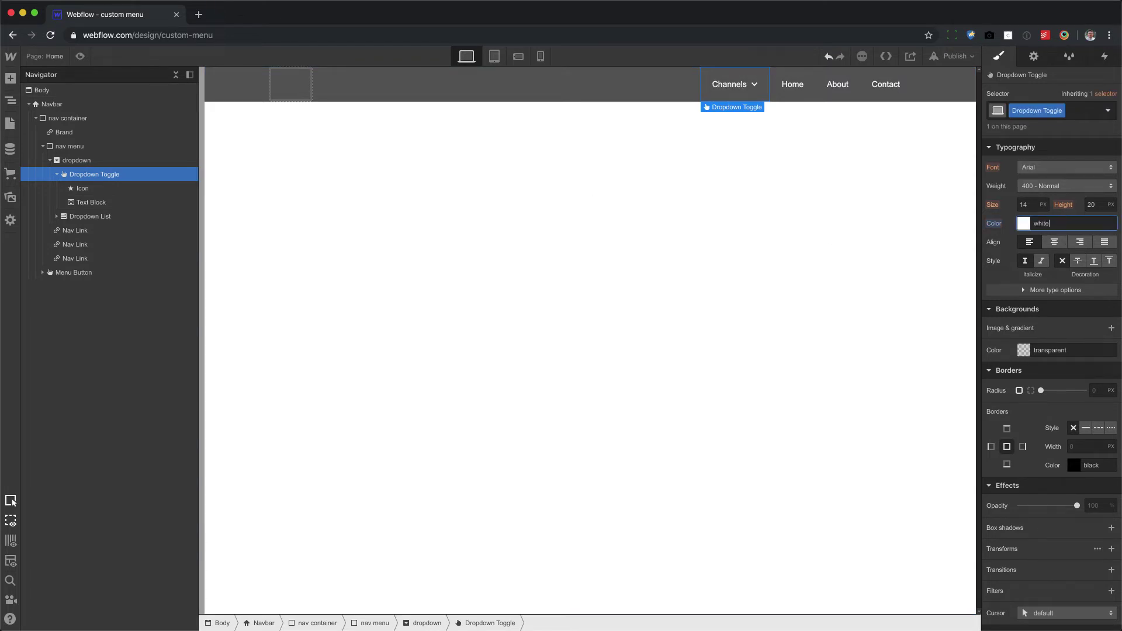
Step: Open the Channels dropdown and give its Dropdown List a dark grey #3a3a3a background
left_click(1034, 56)
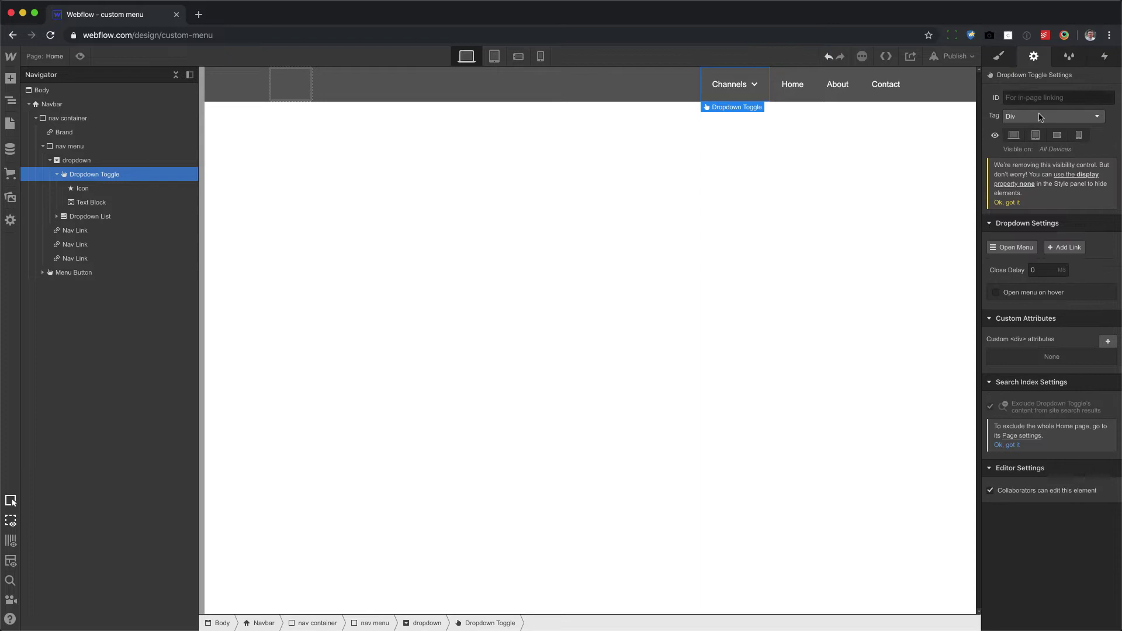
left_click(1016, 248)
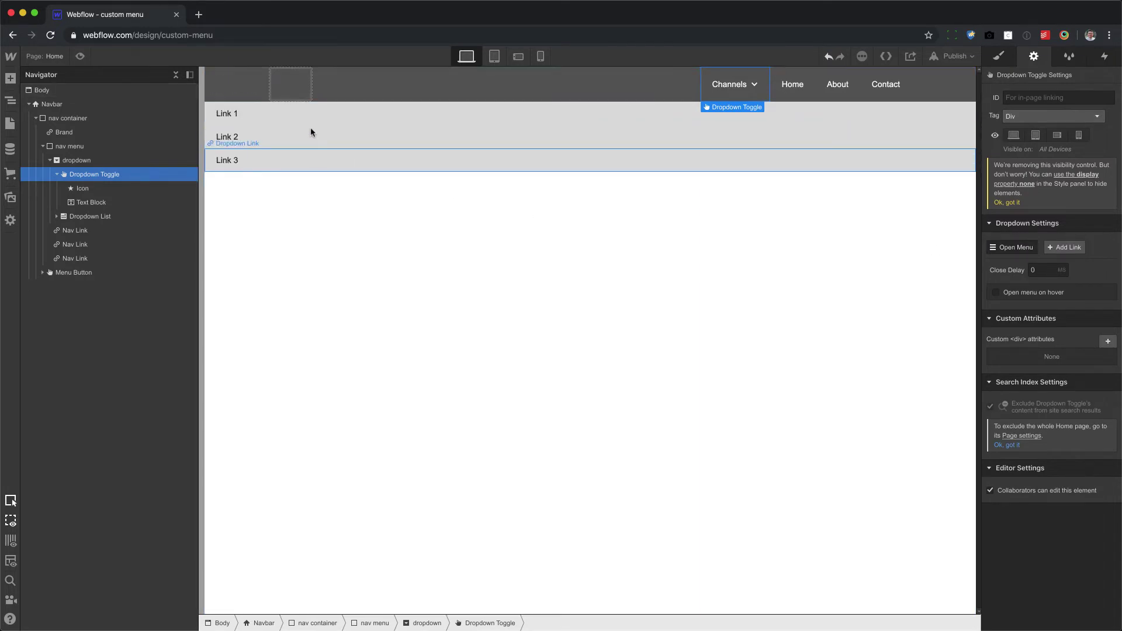
left_click(97, 217)
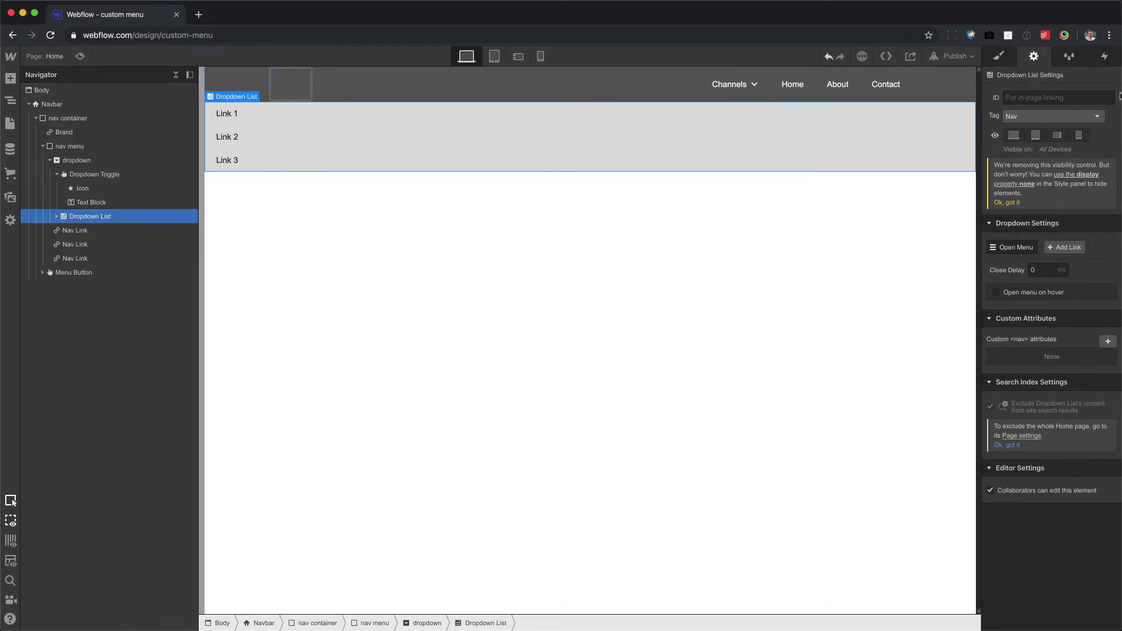
left_click(1000, 56)
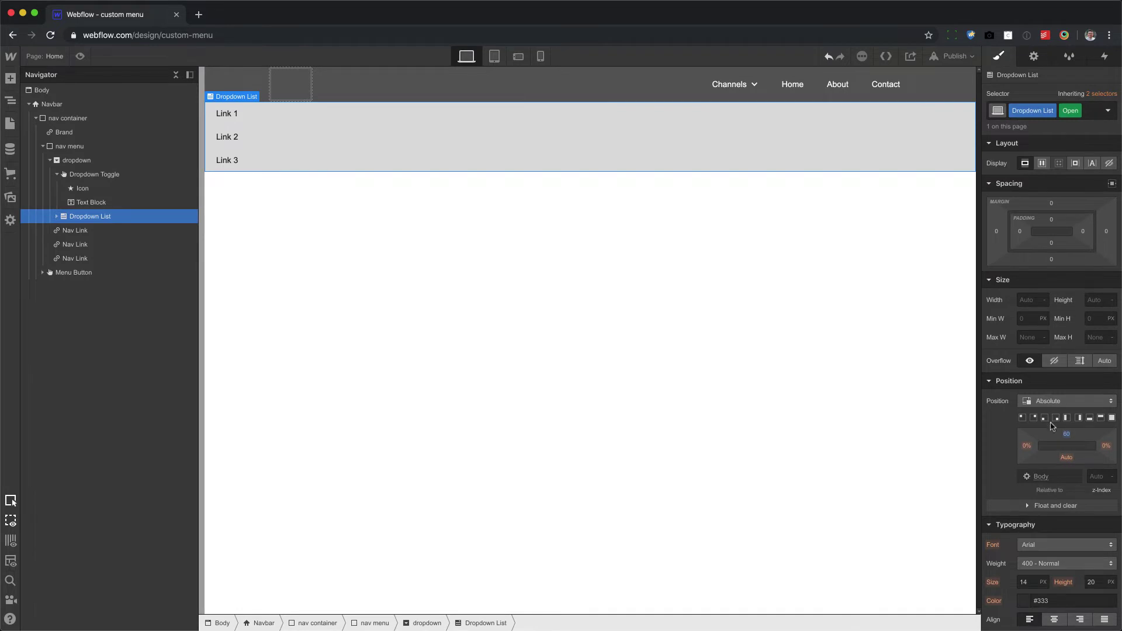
scroll(1052, 426, "down", 3)
left_click(1023, 593)
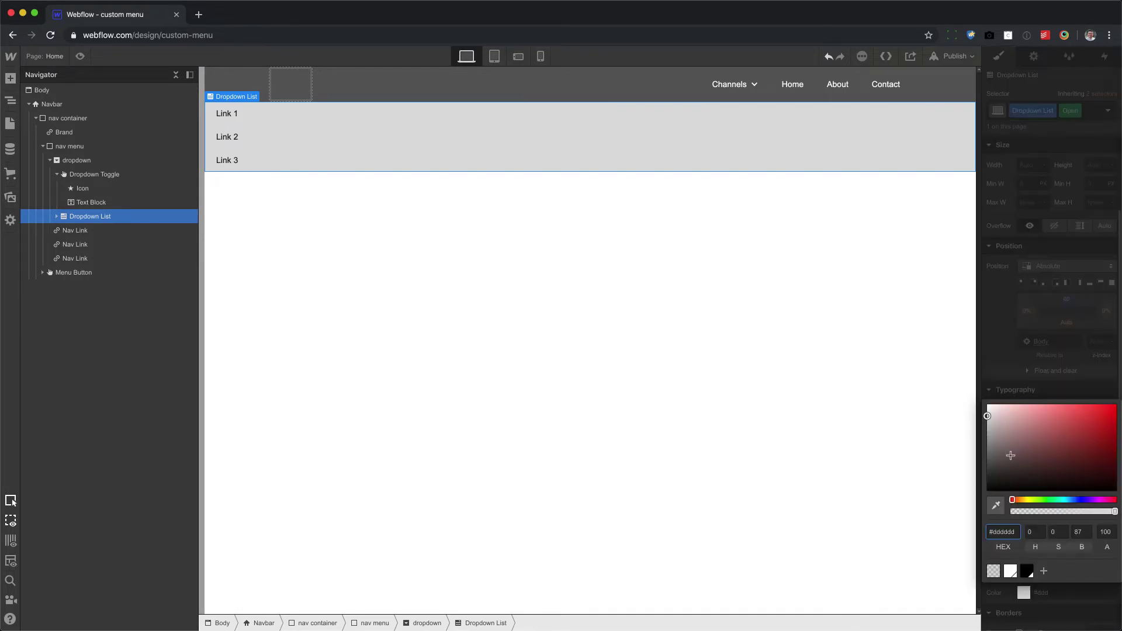
left_click_drag(1010, 455, 972, 470)
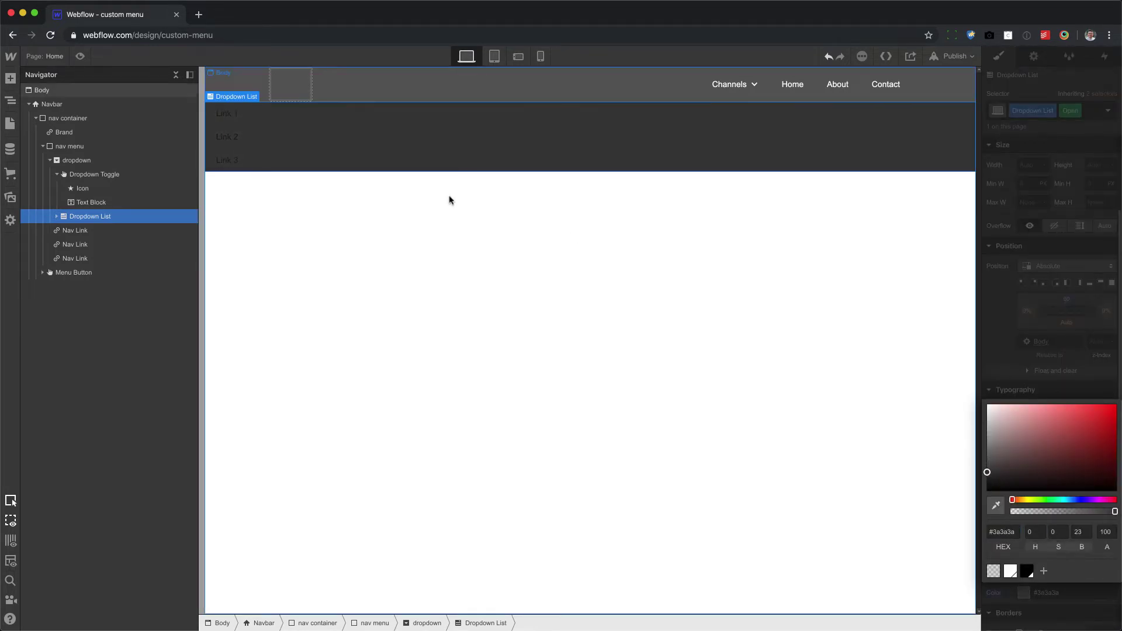
Step: Apply the Nav Link class to dropdown Link 1, Link 2 and Link 3
left_click(409, 114)
key("super+Return")
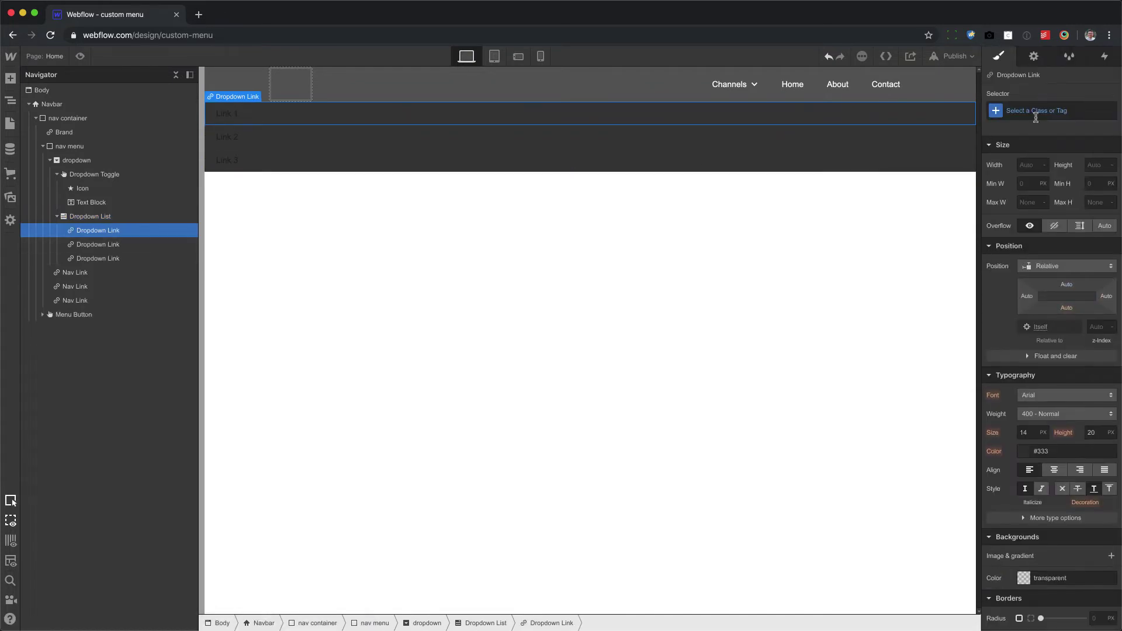
type("nav l")
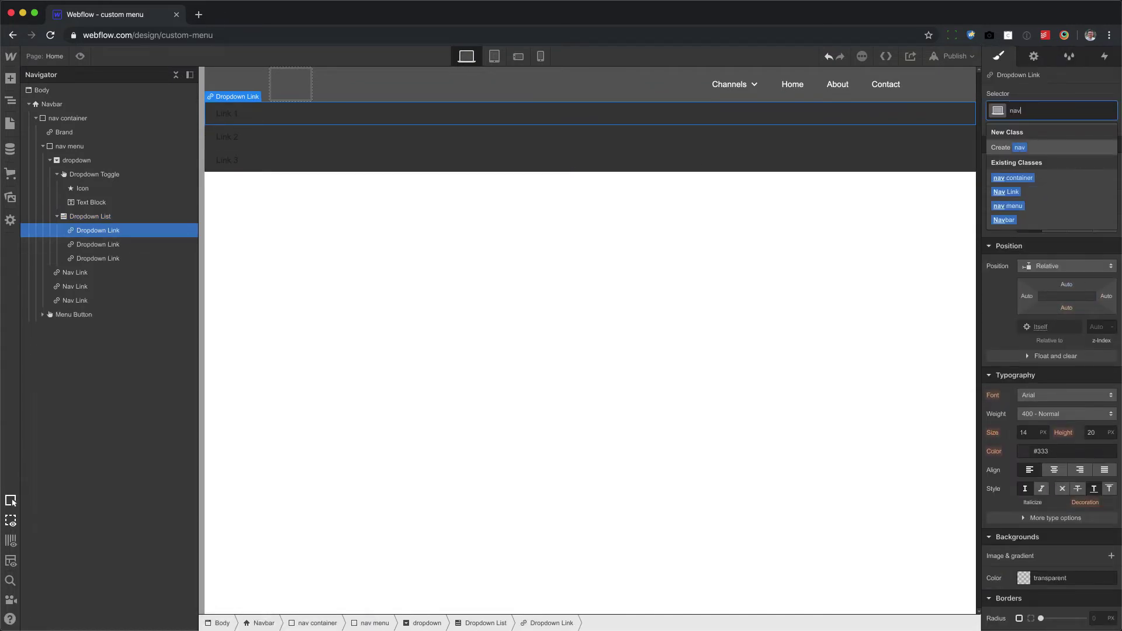
key("Return")
left_click(409, 137)
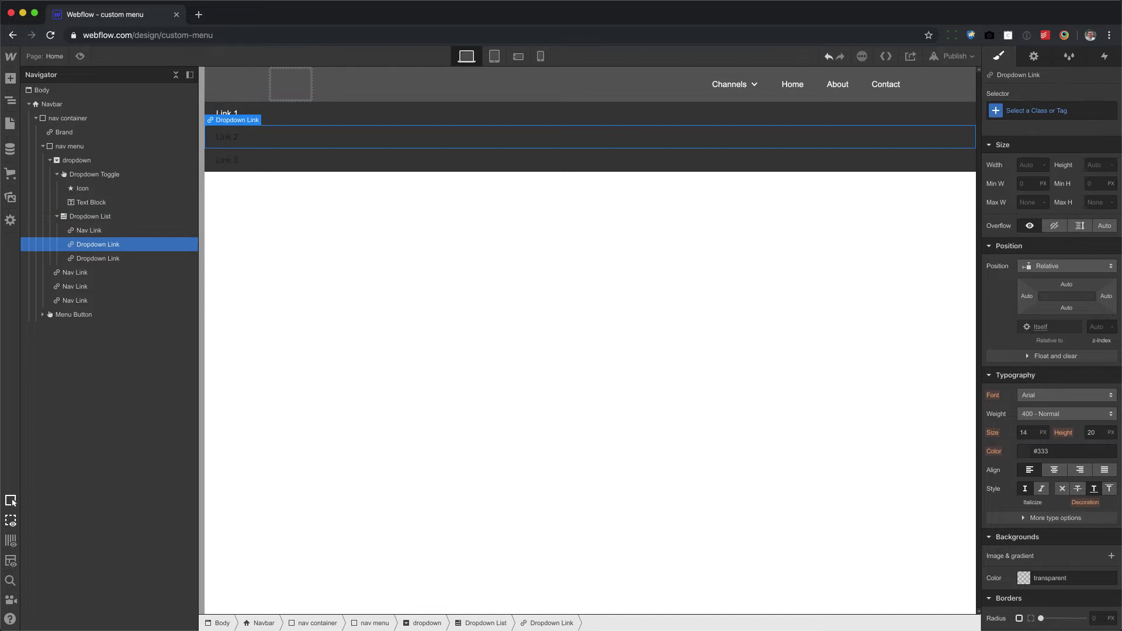
key("super+Return")
type("nav link")
key("Return")
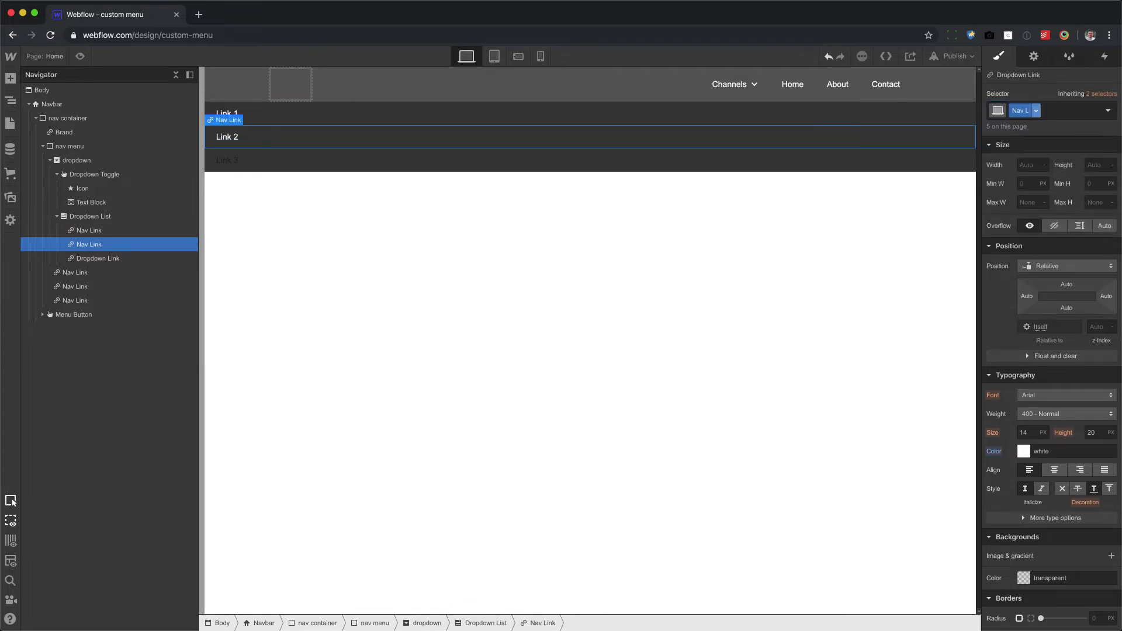
left_click(409, 161)
key("super+Return")
type("nav l")
key("Return")
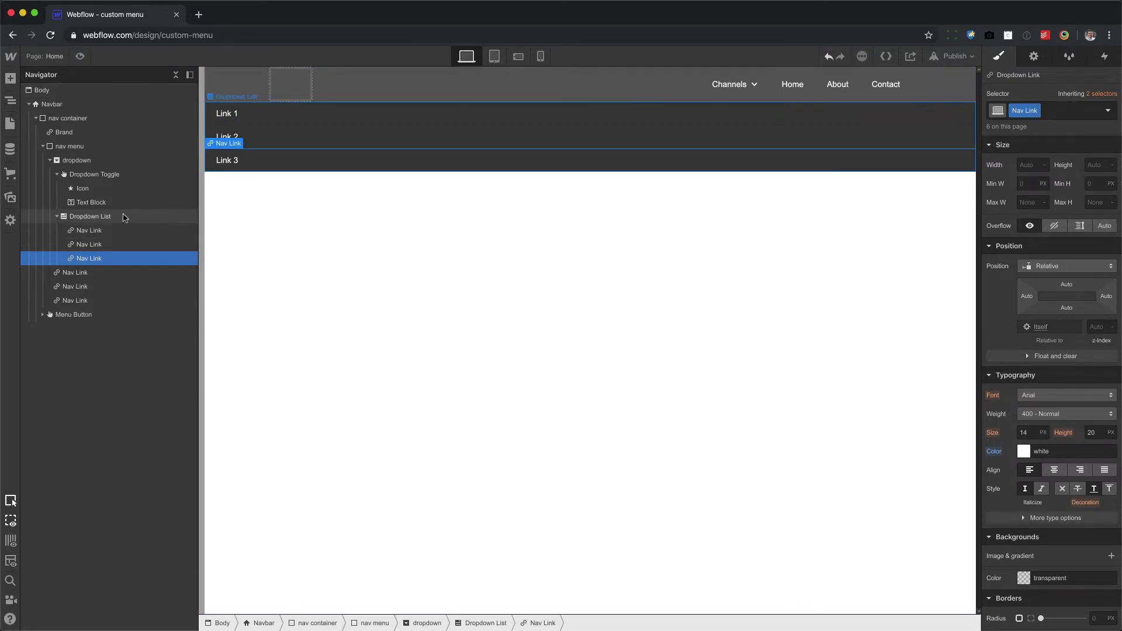
left_click(91, 217)
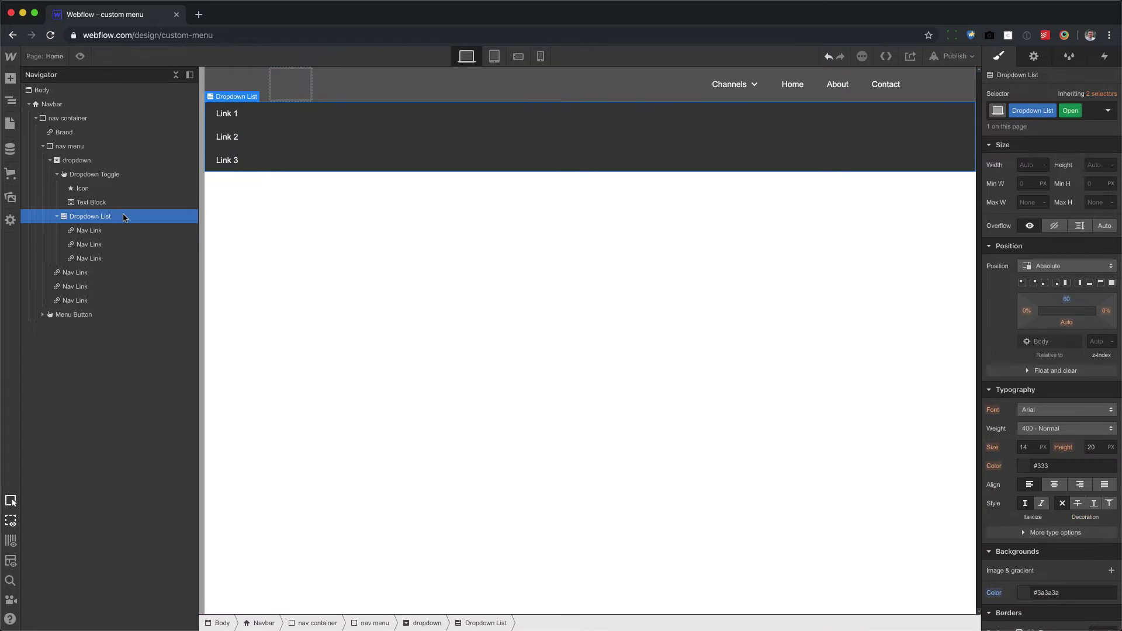
Step: Set the Dropdown List to Flex so its links sit in a row, then duplicate Link 1
left_click(1043, 163)
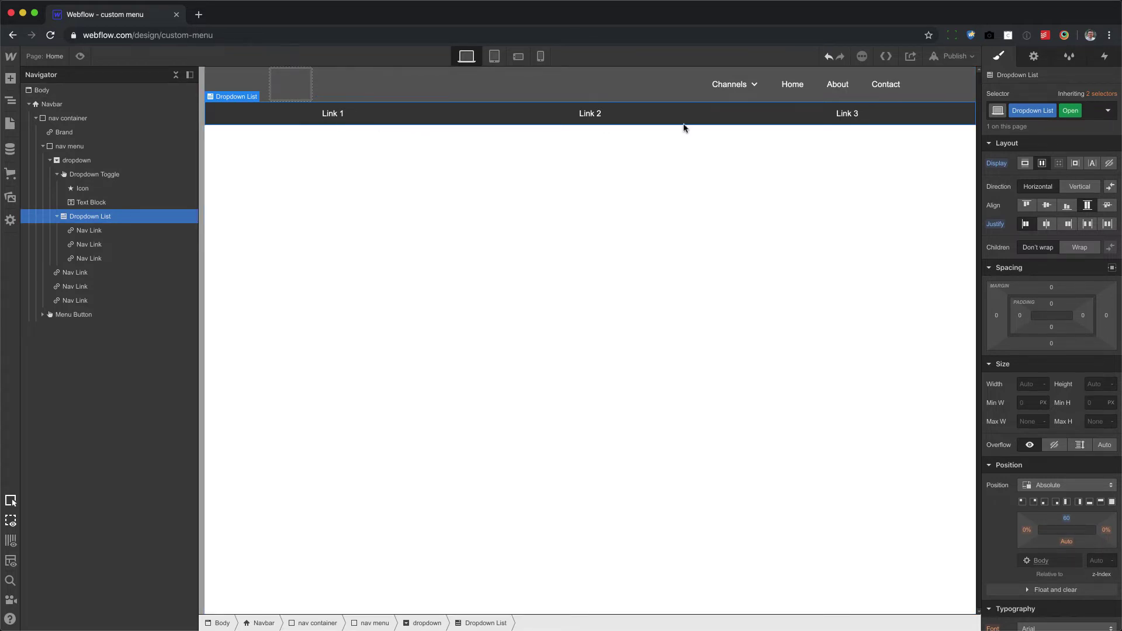
left_click(319, 120)
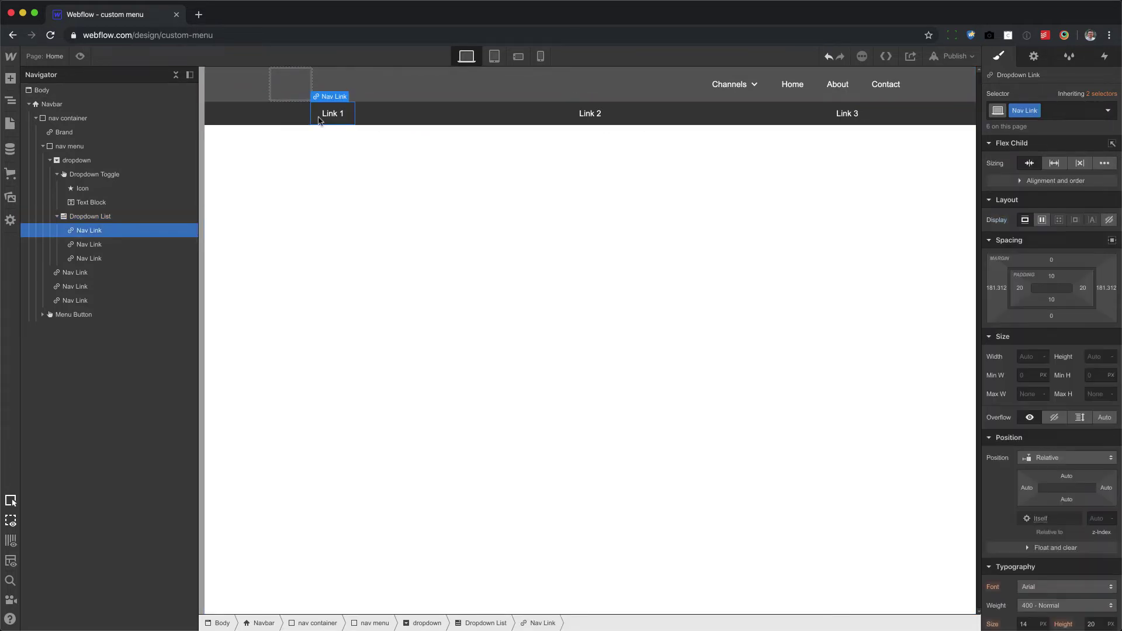
key("super+d")
key("super+d")
key("super+d")
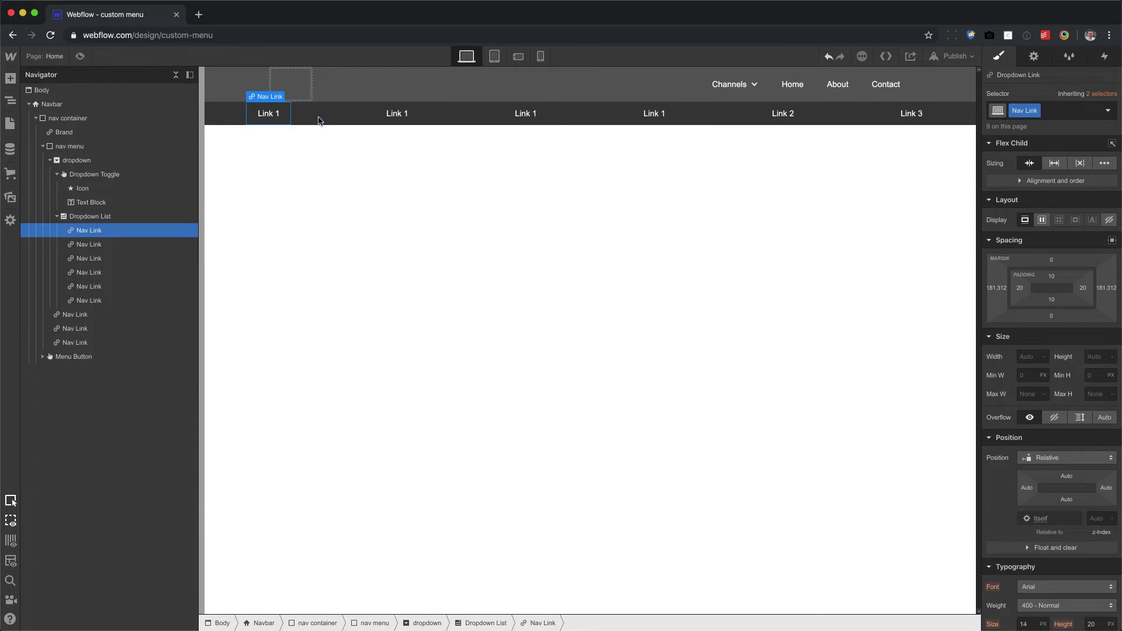
key("super+d")
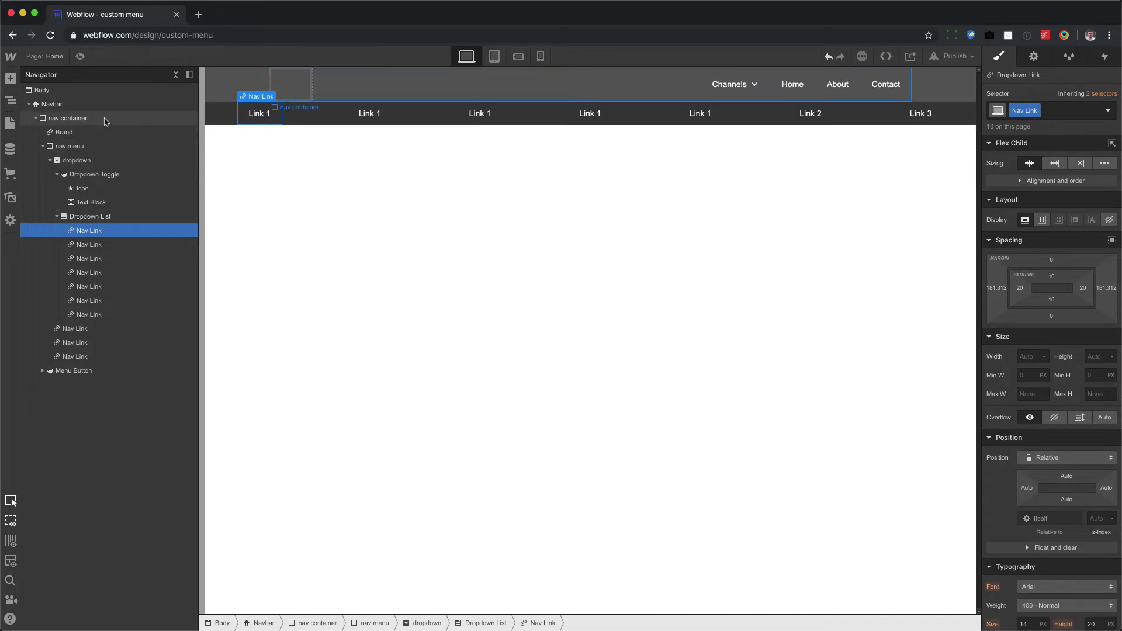
Step: Add a Div Block inside the Dropdown List and delete the surplus duplicated links
key("a")
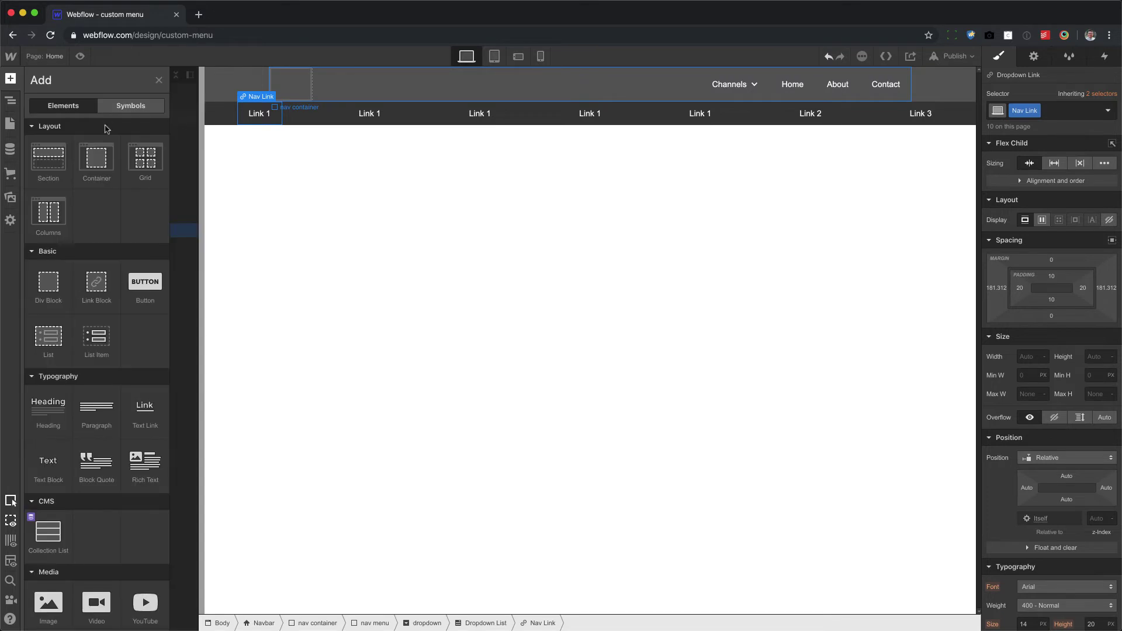
left_click_drag(42, 298, 91, 237)
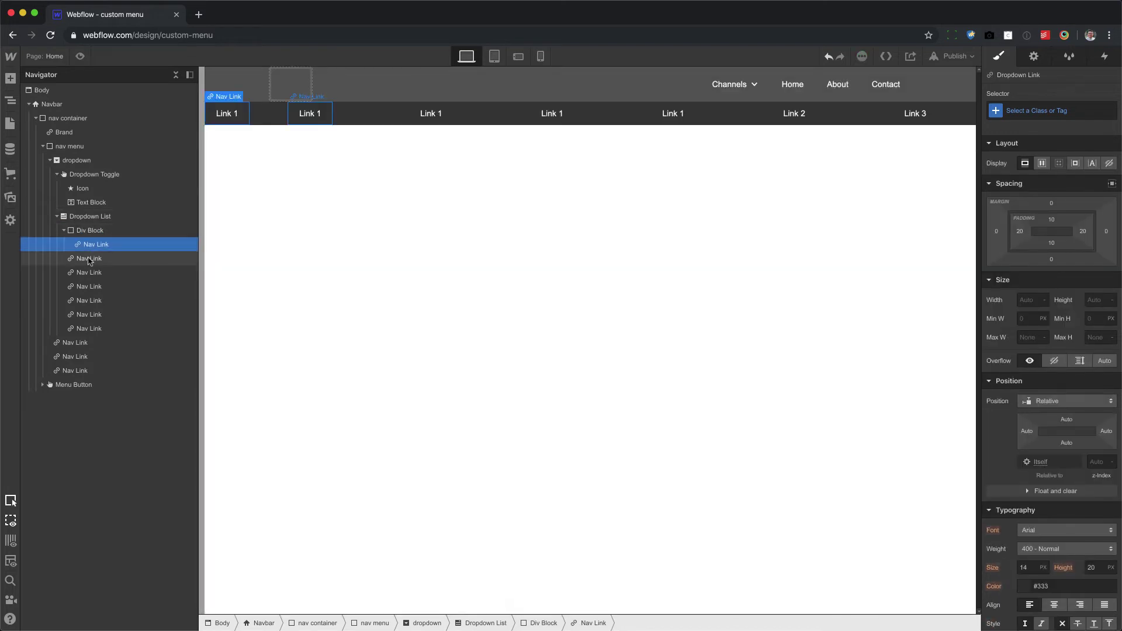
left_click(89, 260)
key("Delete")
key("Delete")
key("Delete")
key("Delete")
key("Delete")
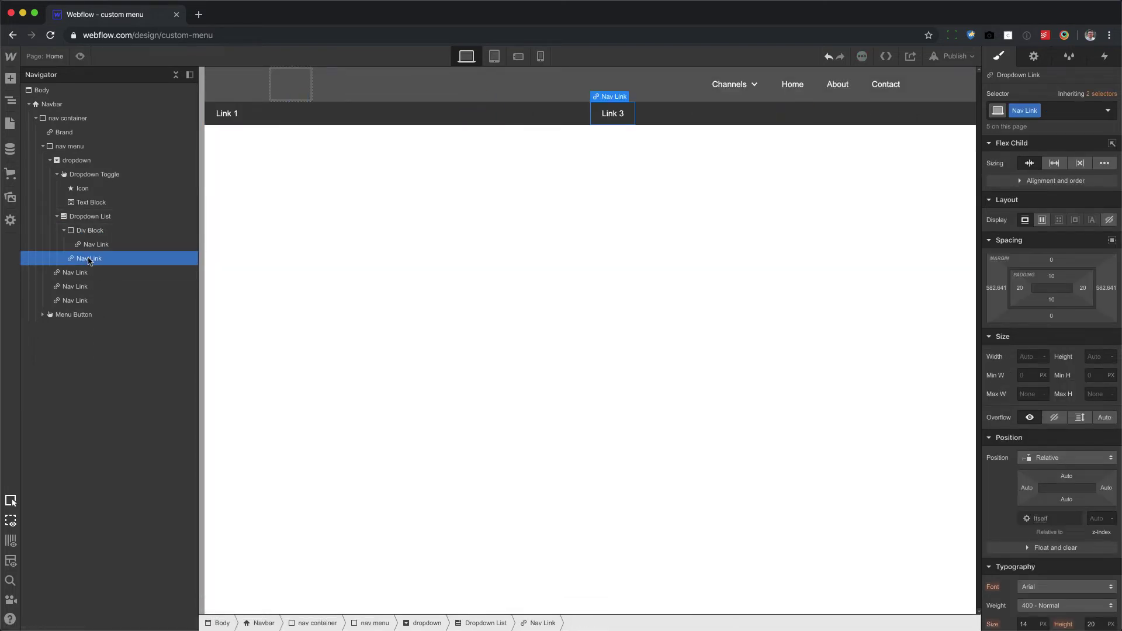
key("Delete")
Step: Rename the link inside the Div Block to 'Channel link' and duplicate it into seven items
left_click(103, 246)
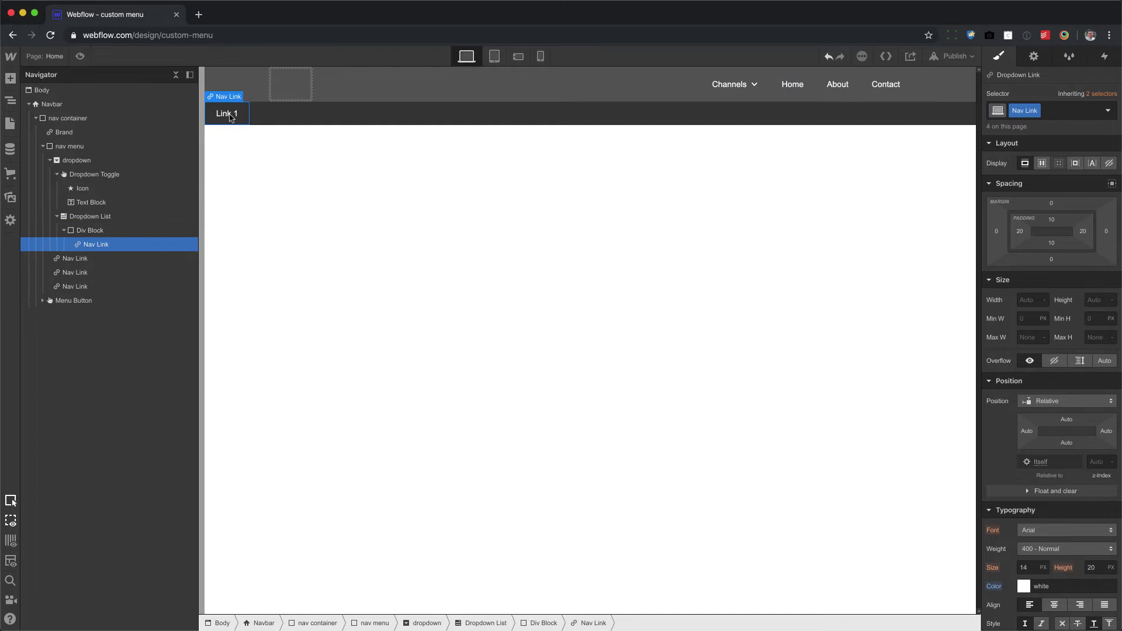
double_click(229, 115)
type("Cha")
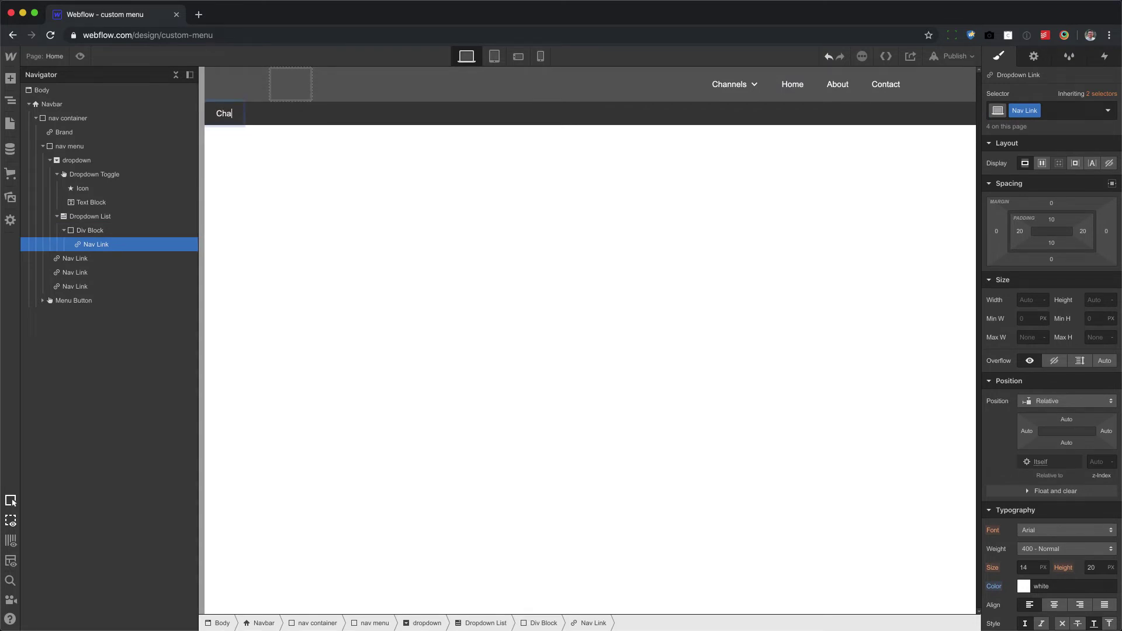
type("nnel link")
key("Escape")
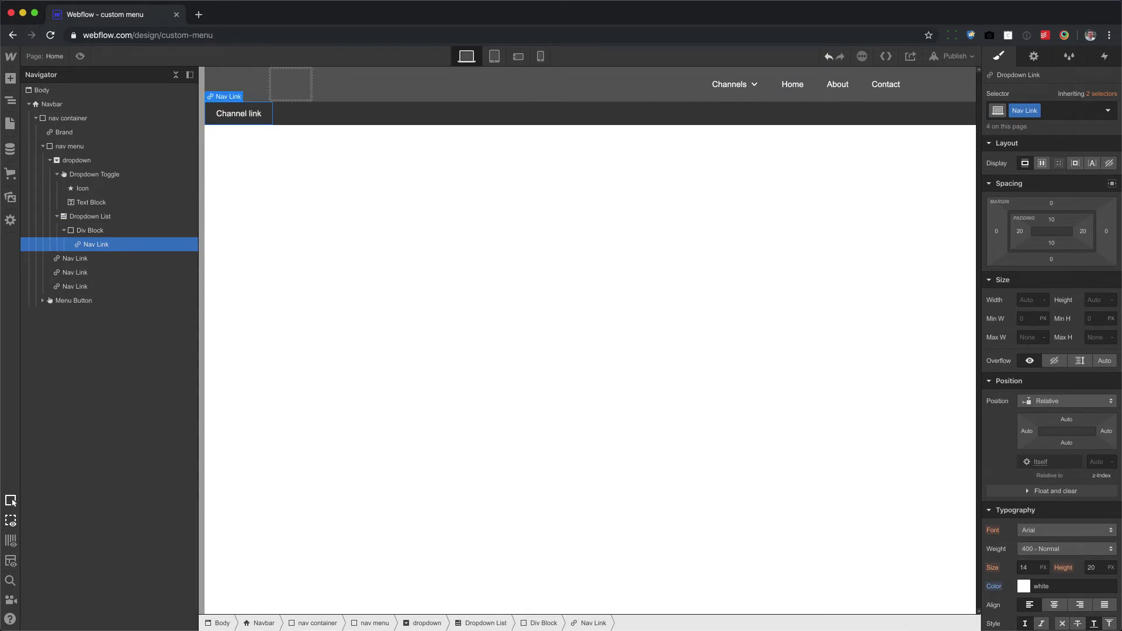
key("super+d")
key("super+d")
key("super+d")
key("super+d")
key("super+d")
key("super+d")
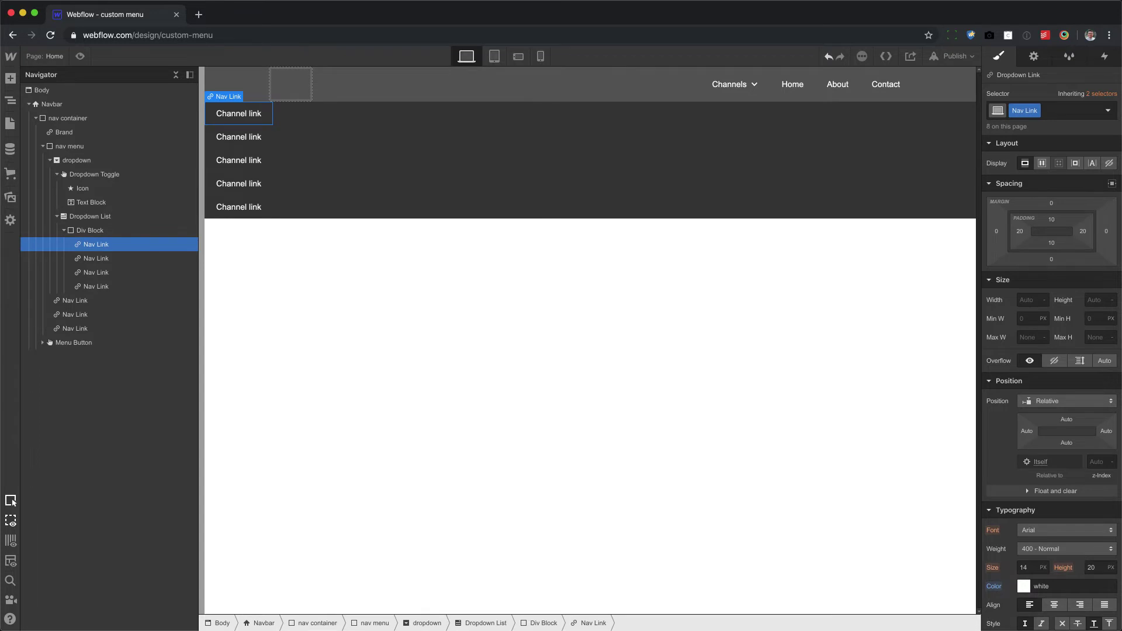
left_click(118, 231)
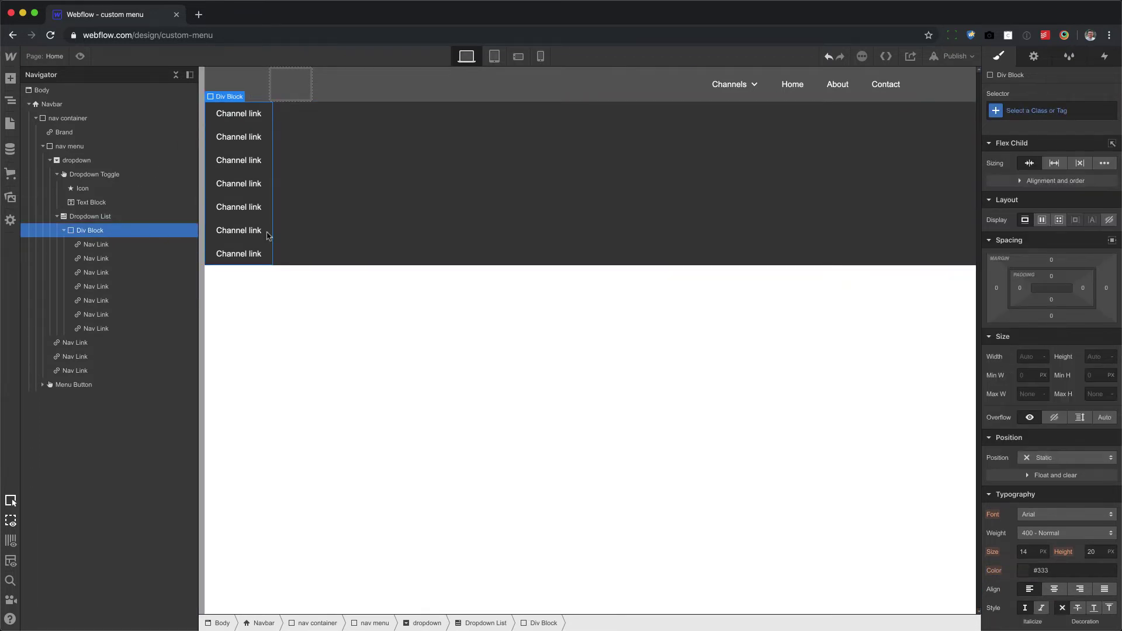
Step: Add a 'nav links' class to the links div, with Flex display and auto left/right margins
left_click(1033, 112)
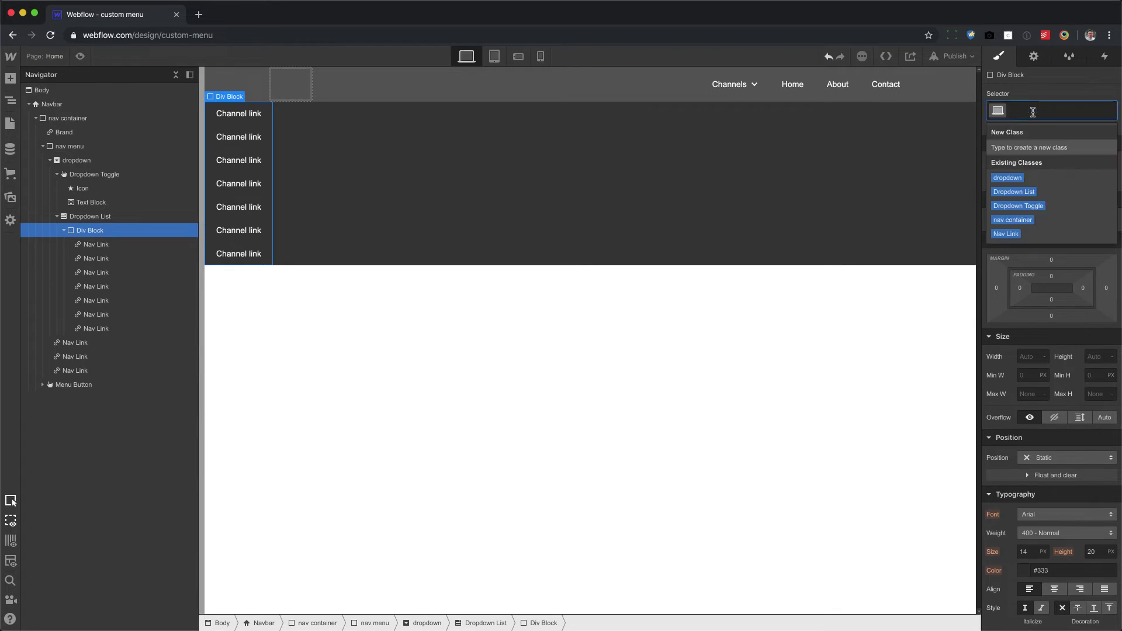
type("nav links")
key("Return")
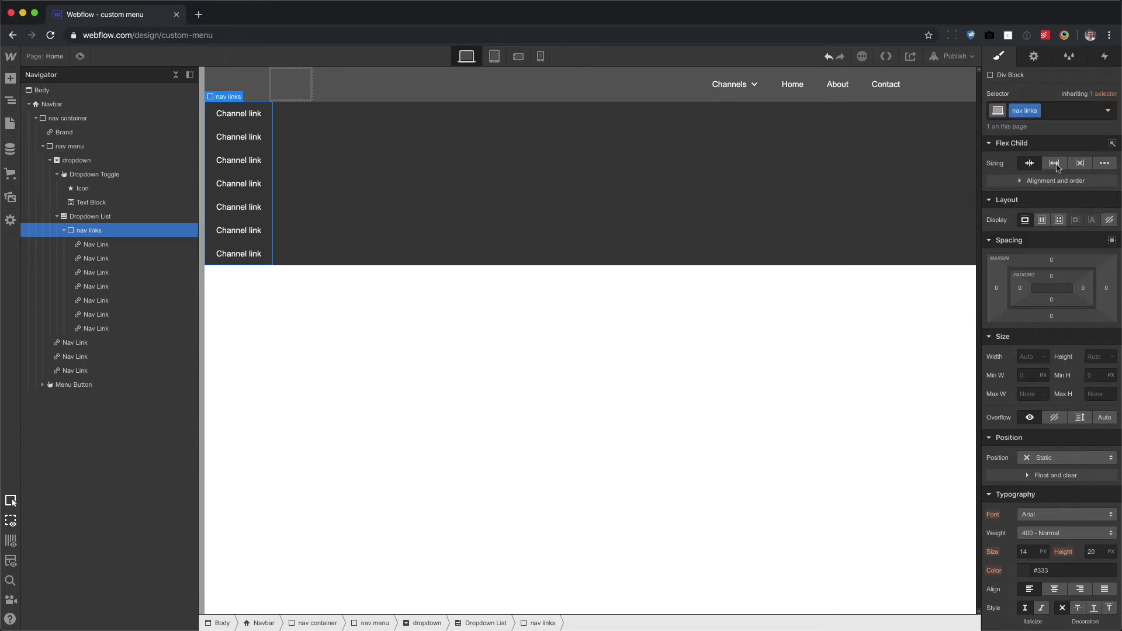
left_click(1043, 219)
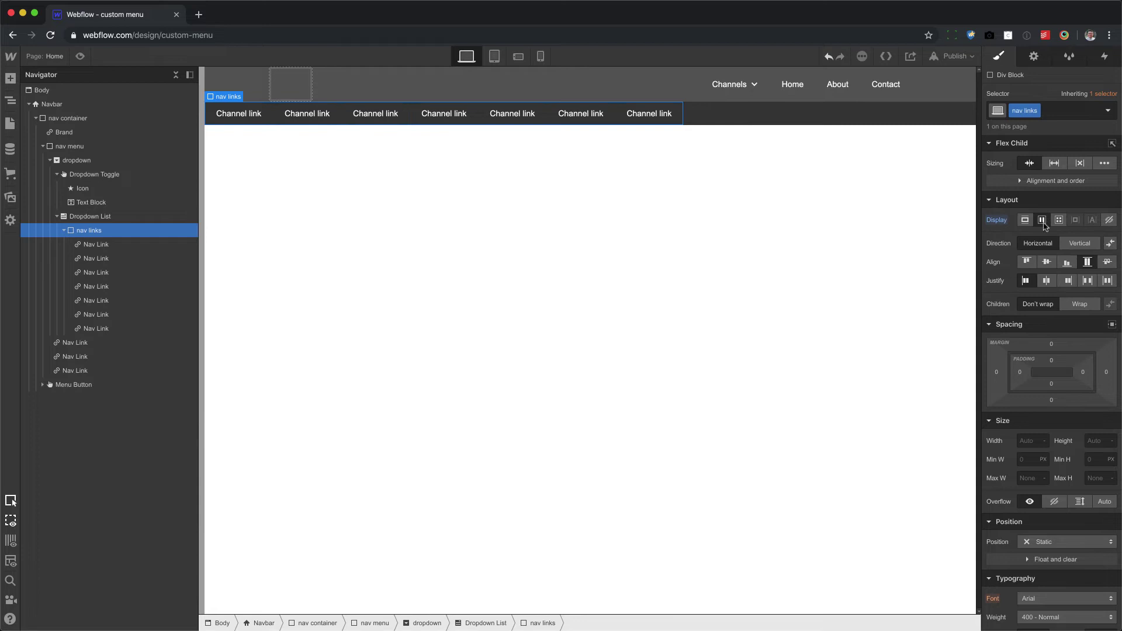
left_click(1111, 325)
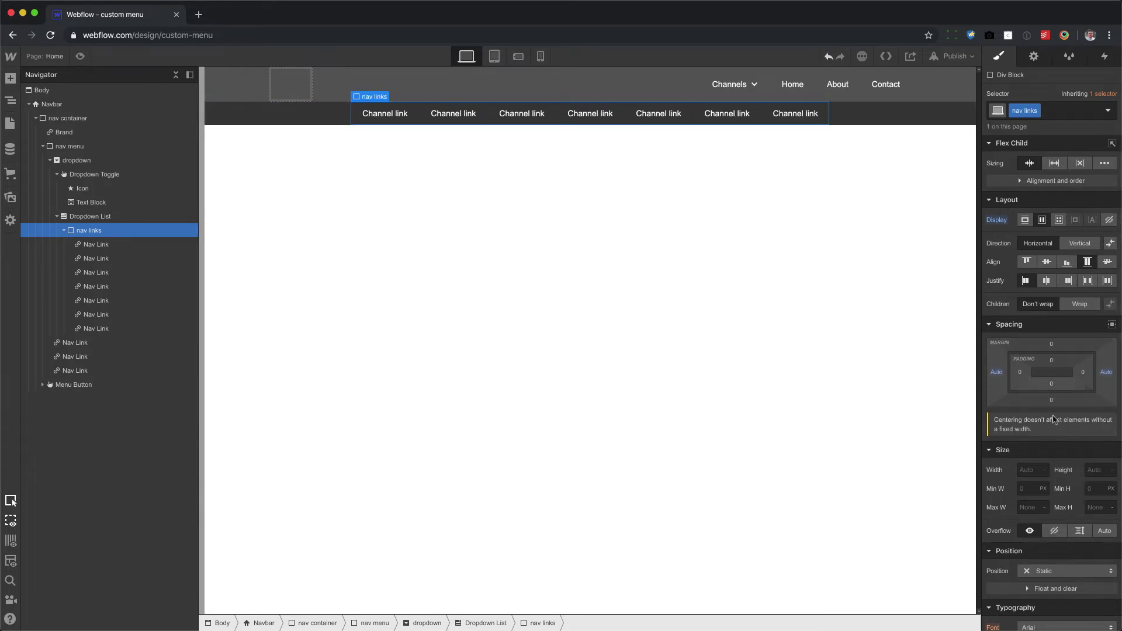
Step: Give the nav links row a 1100 px max width and a 100% width
left_click(1025, 507)
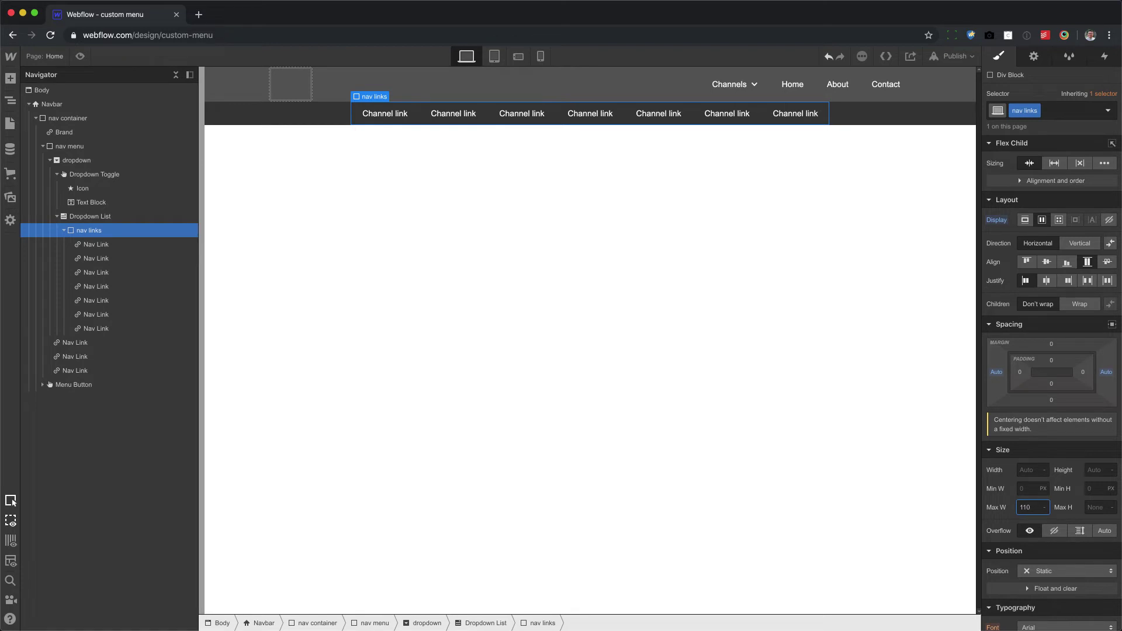
type("1100p")
key("Return")
left_click(1043, 471)
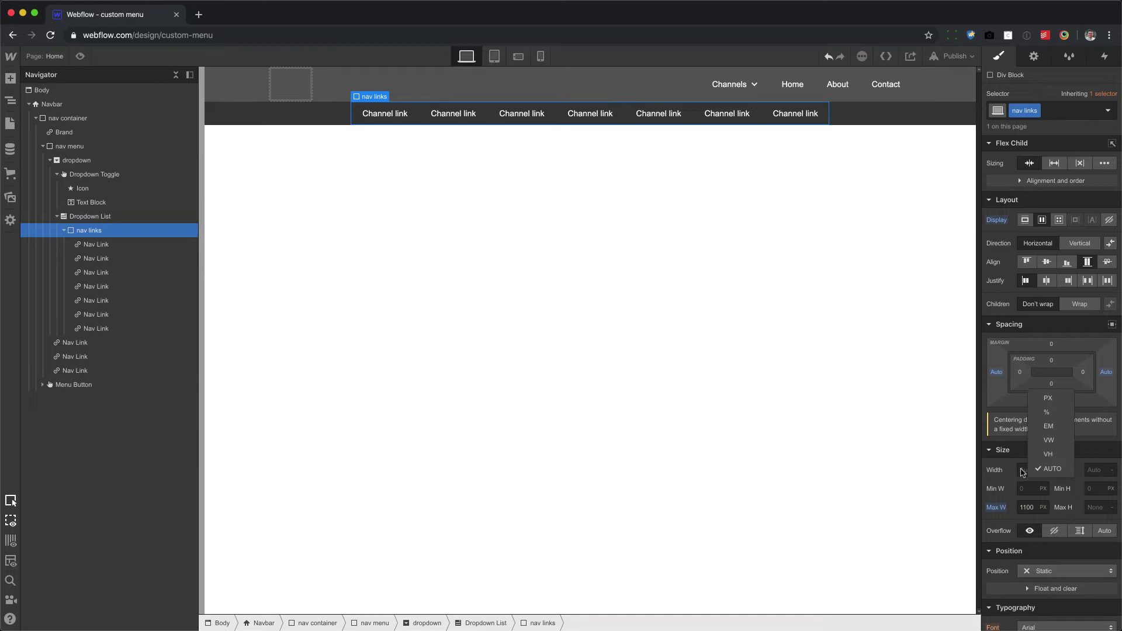
left_click(1030, 470)
type("100%")
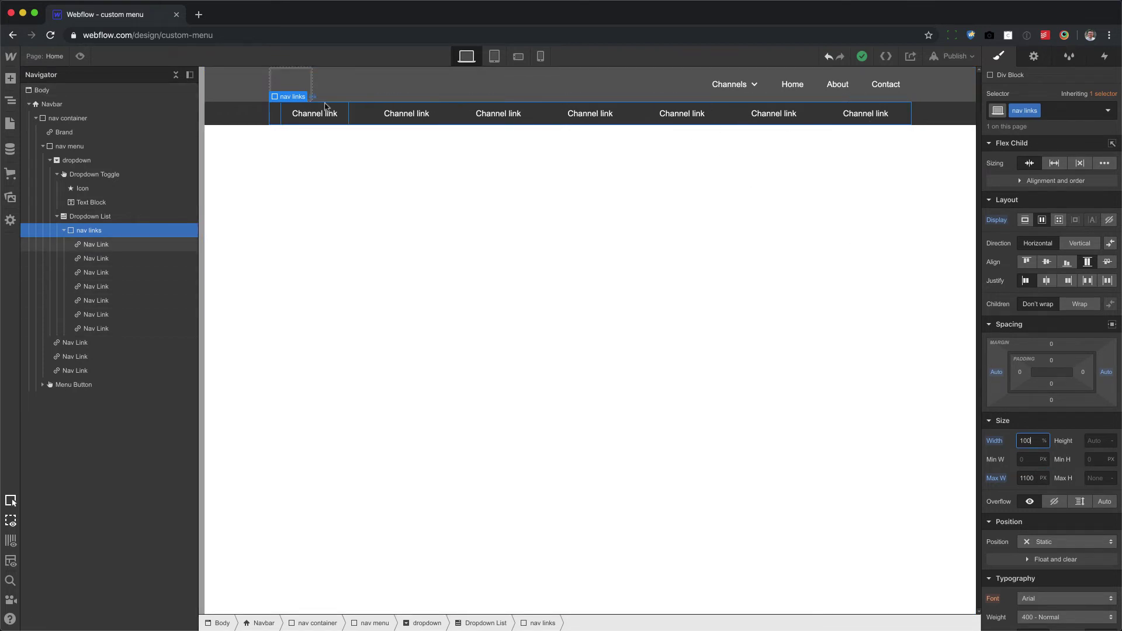
Step: Preview the page to check that the Channels dropdown opens its centred link row, then return to editing
left_click(333, 227)
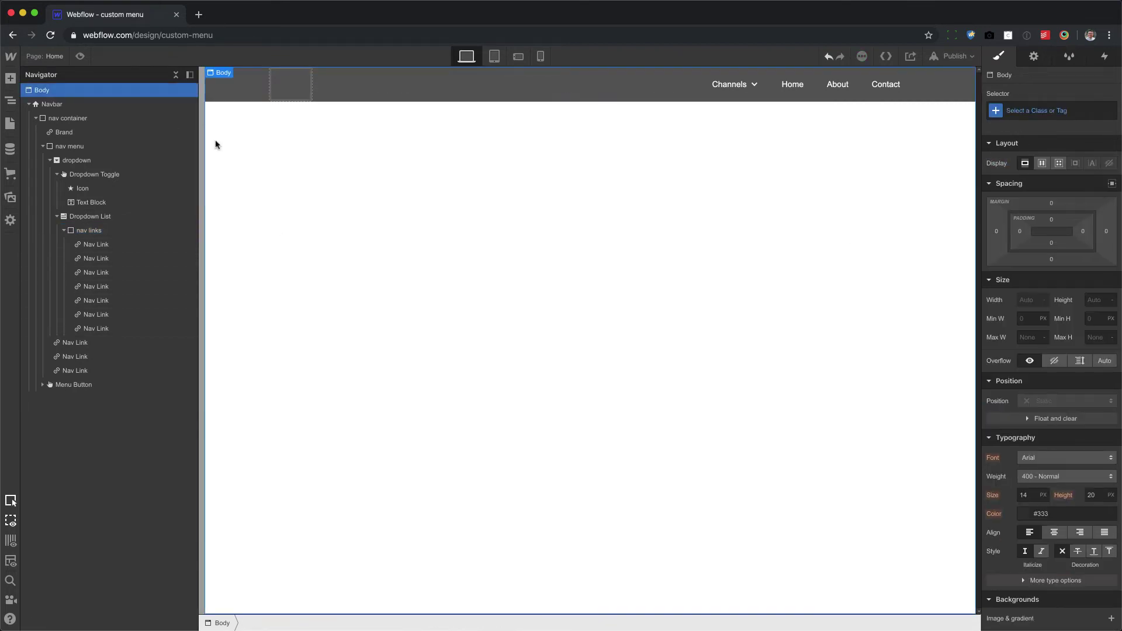
left_click(80, 56)
left_click(708, 93)
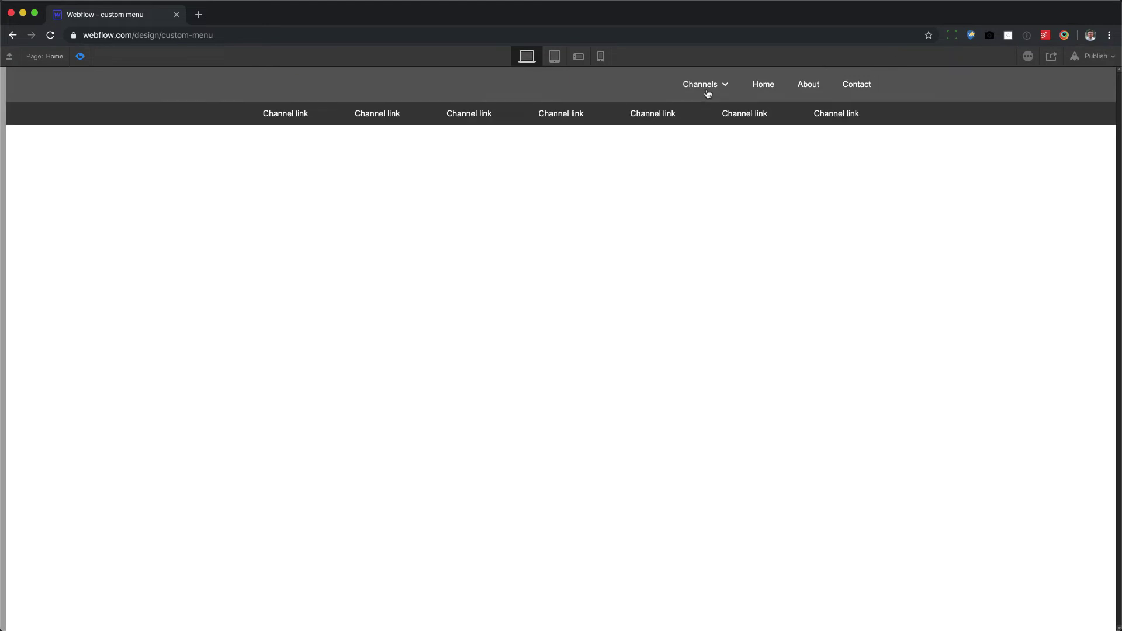
left_click(708, 94)
left_click(707, 92)
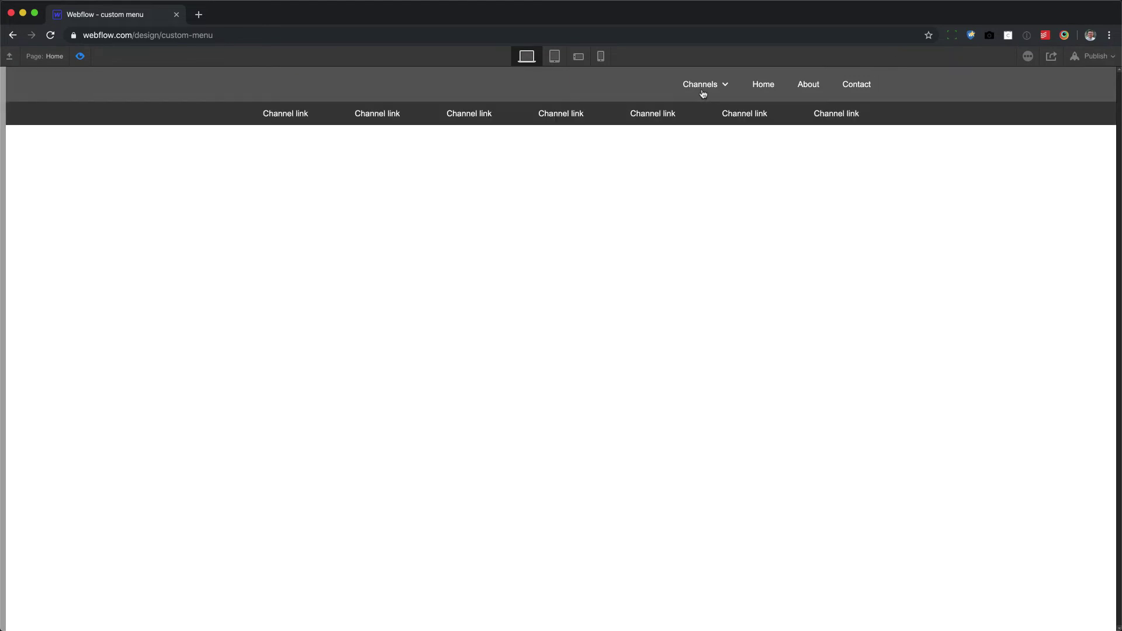
left_click(80, 56)
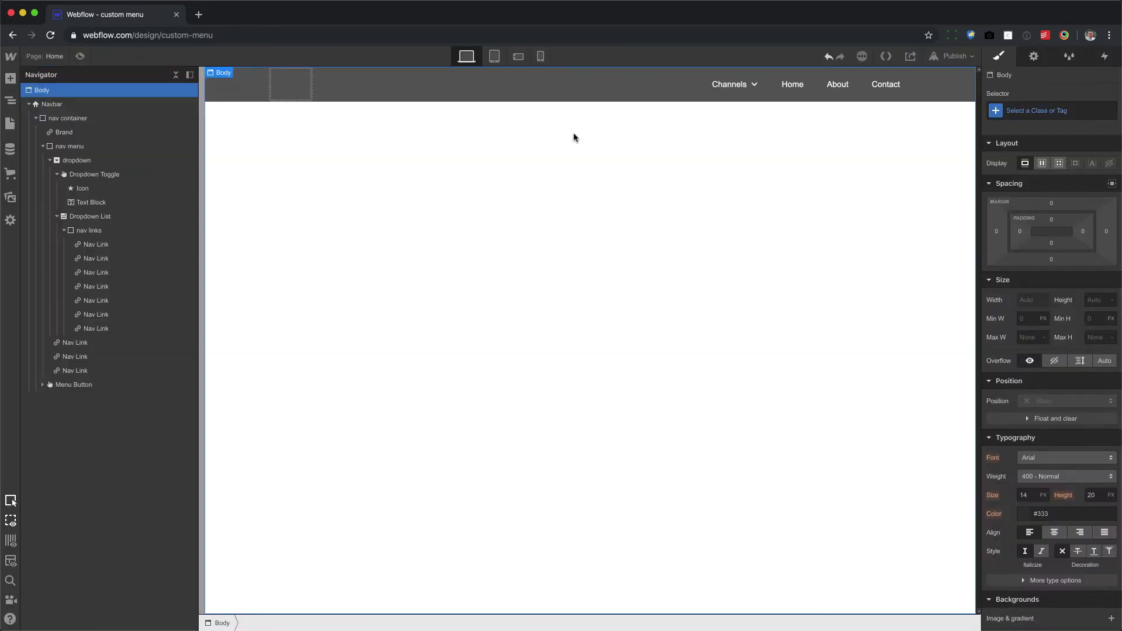
Step: Duplicate the Channels dropdown and rename the copy 'Categories'
left_click(86, 162)
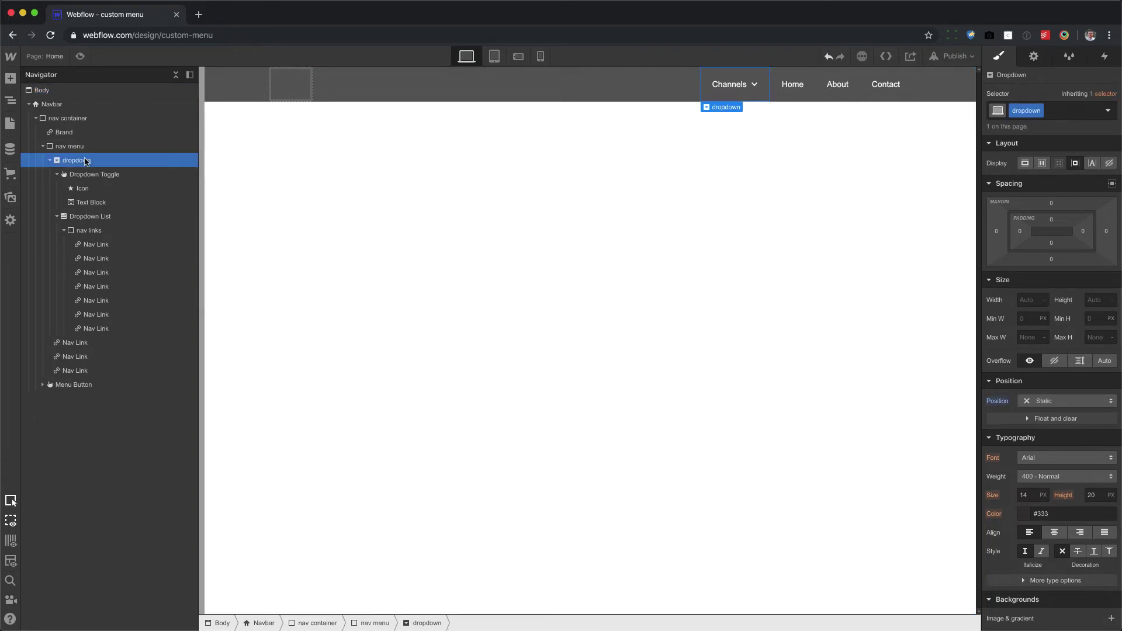
key("ctrl+d")
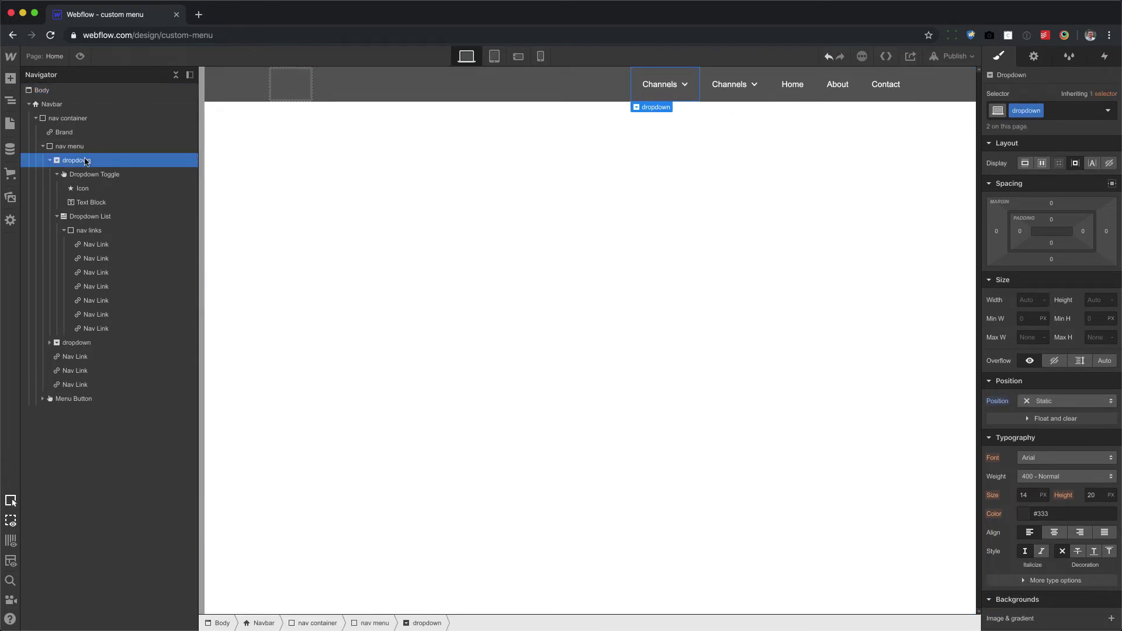
double_click(729, 85)
type("Ca")
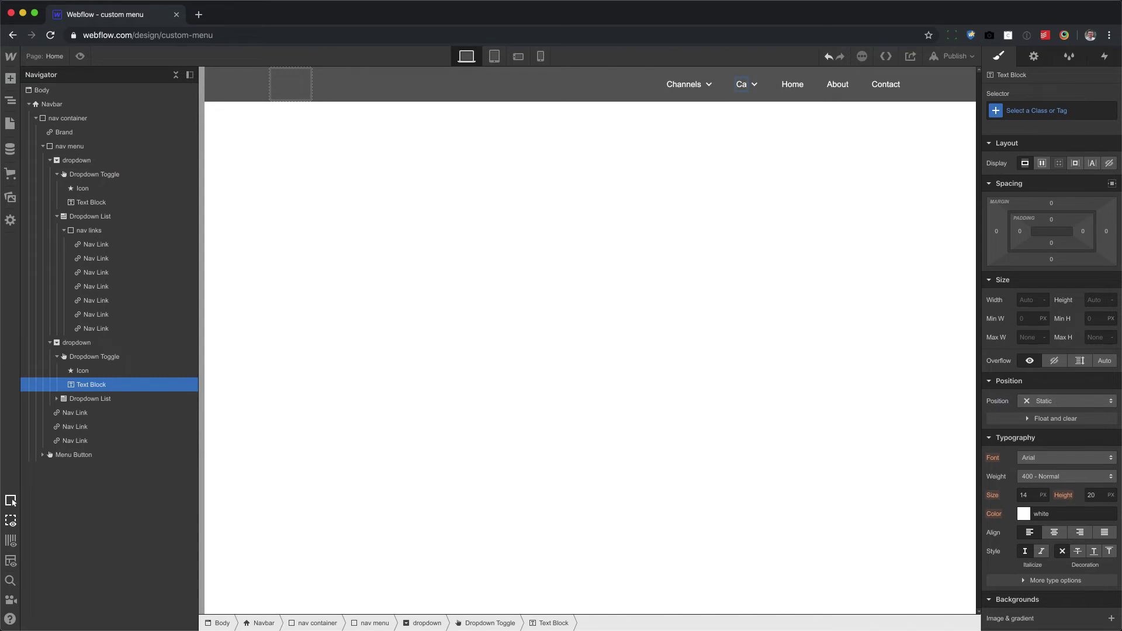
type("tegories")
left_click(1033, 56)
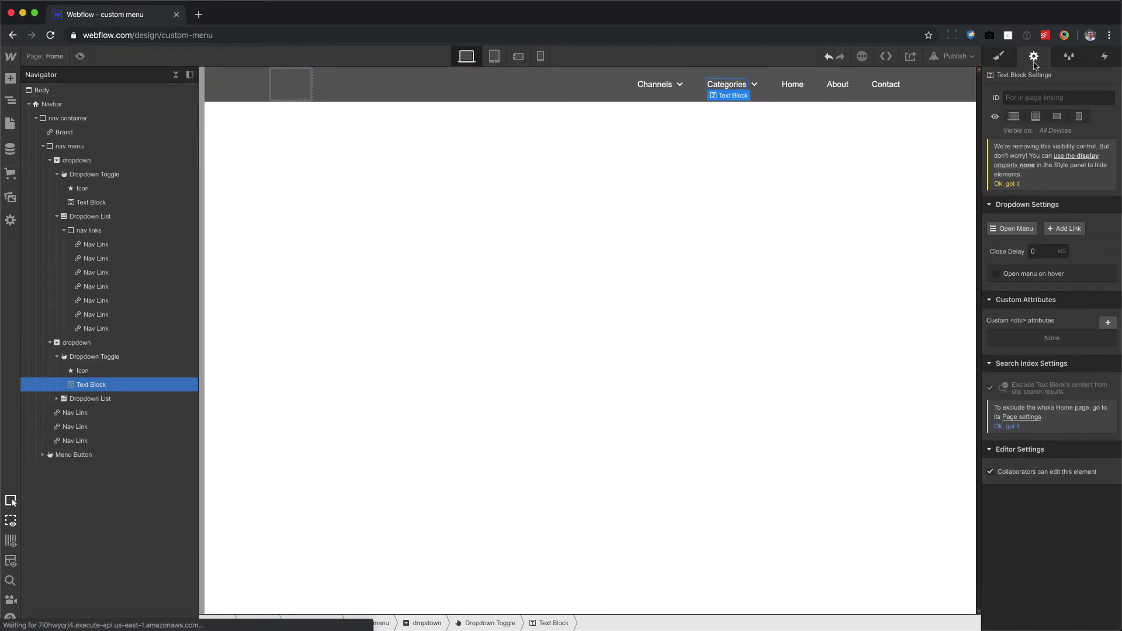
Step: Rename the first Categories link to 'Category link', delete the other links, and duplicate it to nine items
left_click(1017, 228)
double_click(314, 114)
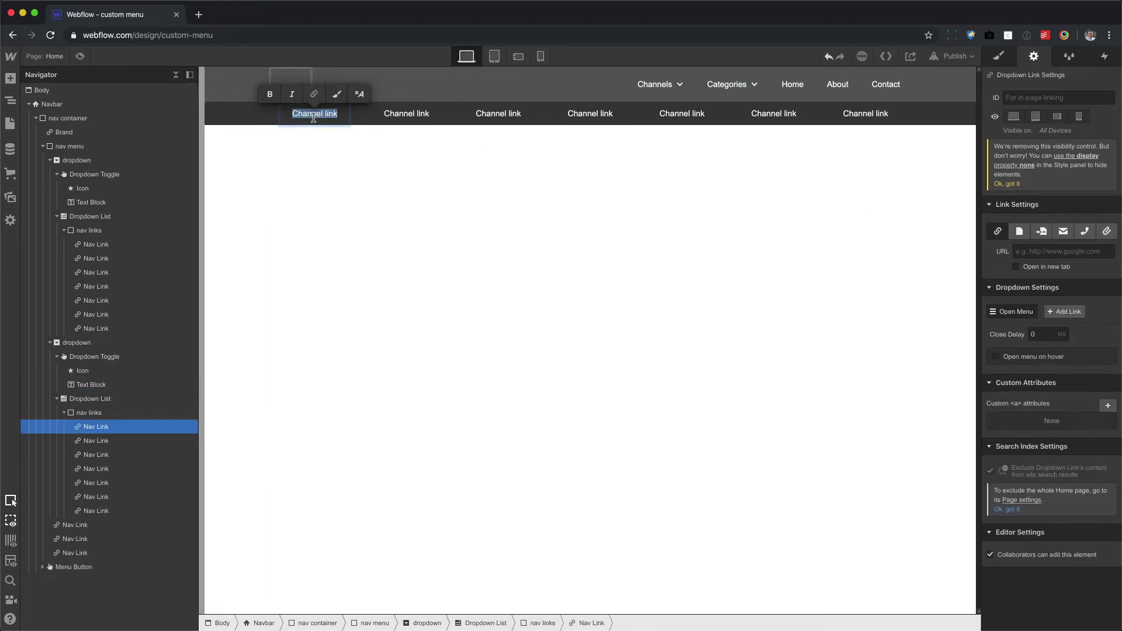
type("Category")
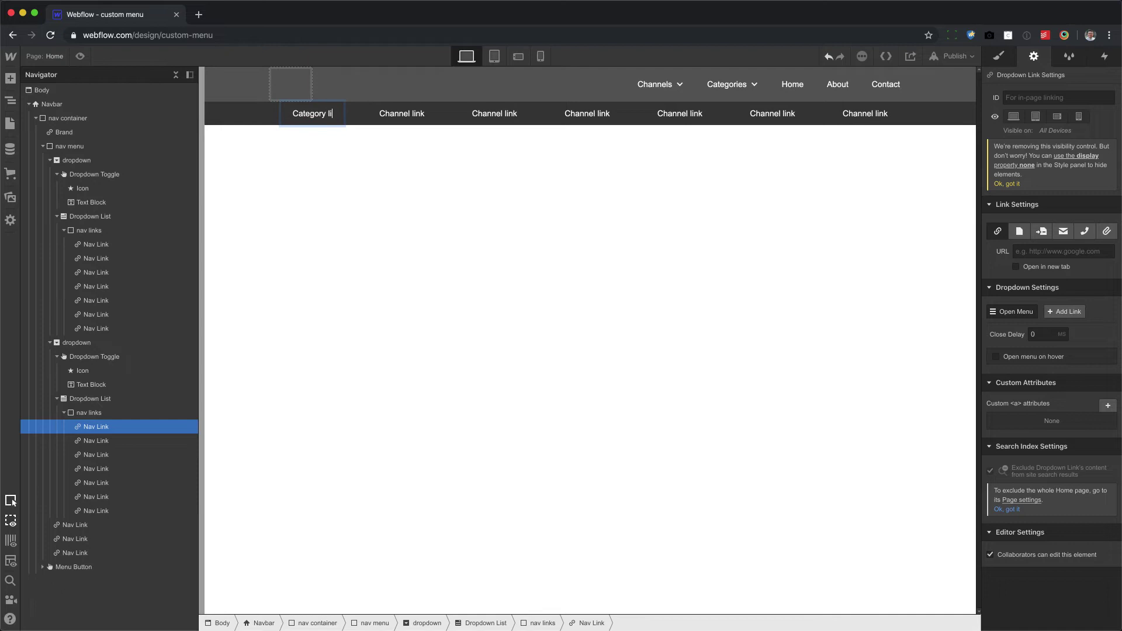
type("nk")
key("Escape")
key("Delete")
key("Delete")
key("Delete")
key("Delete")
key("Delete")
key("Delete")
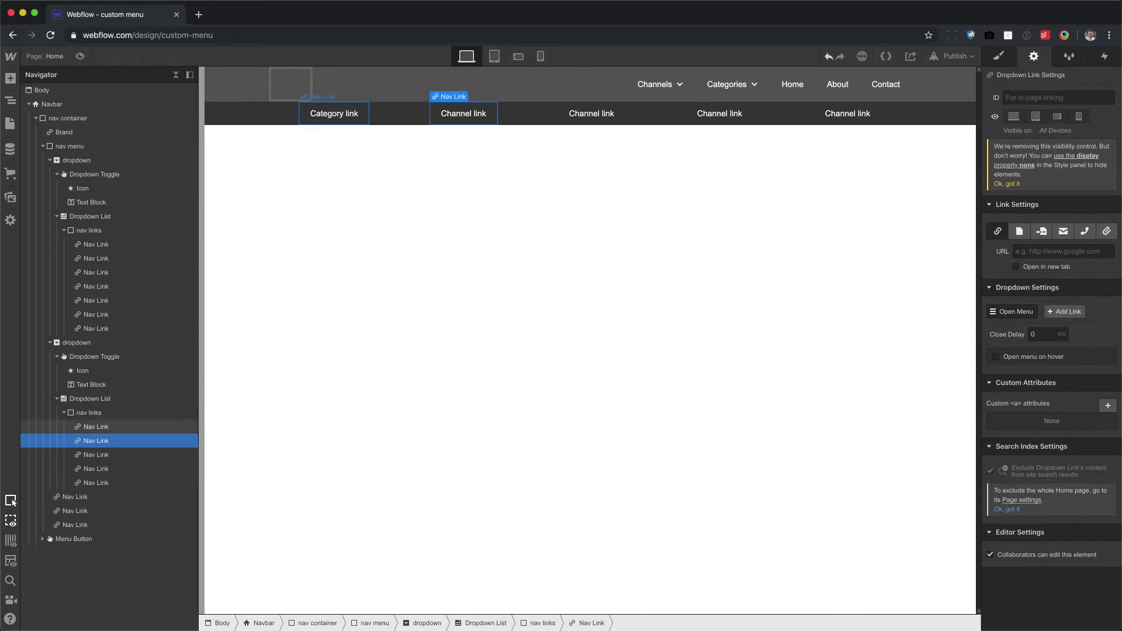
key("super+d")
key("super+d")
key("super+d")
key("super+d")
key("super+d")
key("super+d")
key("super+d")
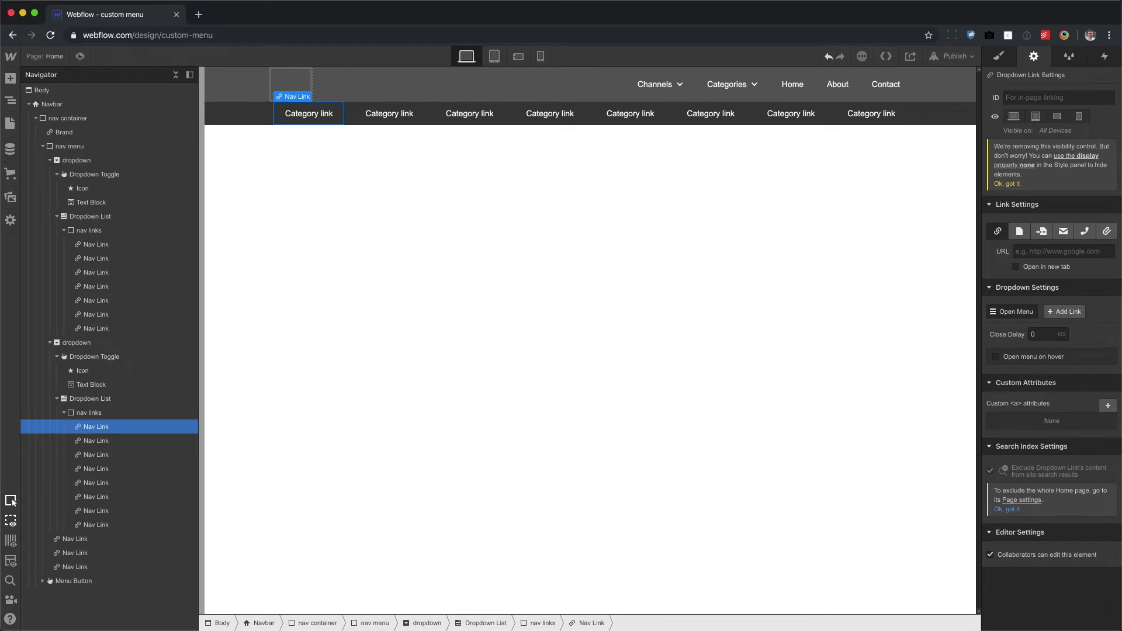
key("super+d")
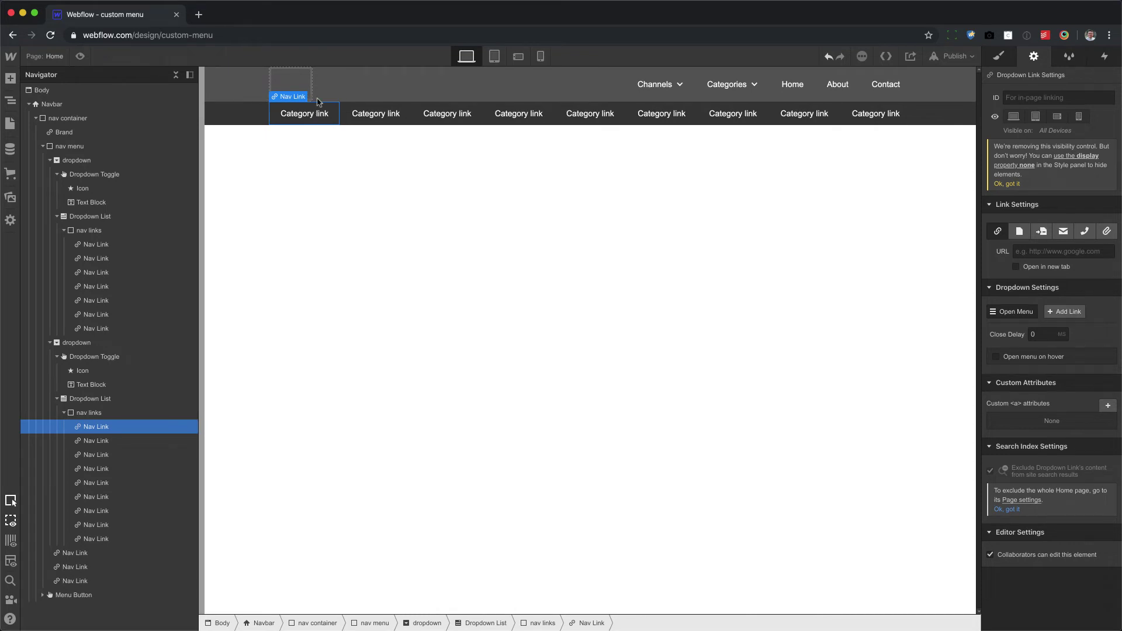
Step: Preview the page and test that the Channels and Categories dropdowns both open
left_click(82, 58)
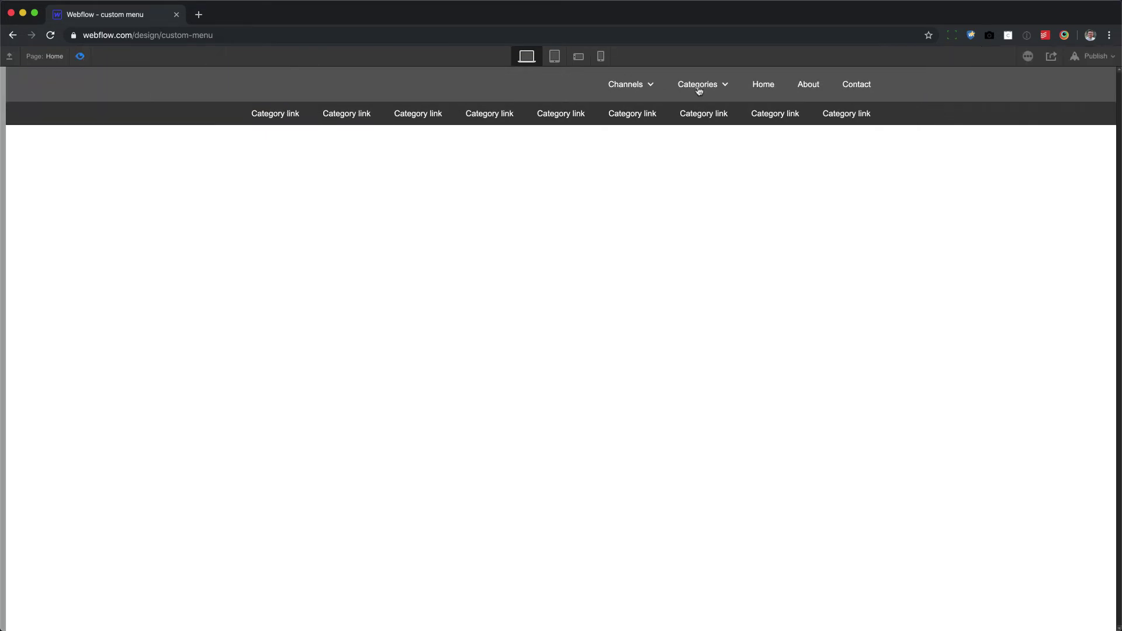
left_click(625, 92)
left_click(721, 87)
left_click(645, 88)
left_click(704, 86)
left_click(636, 90)
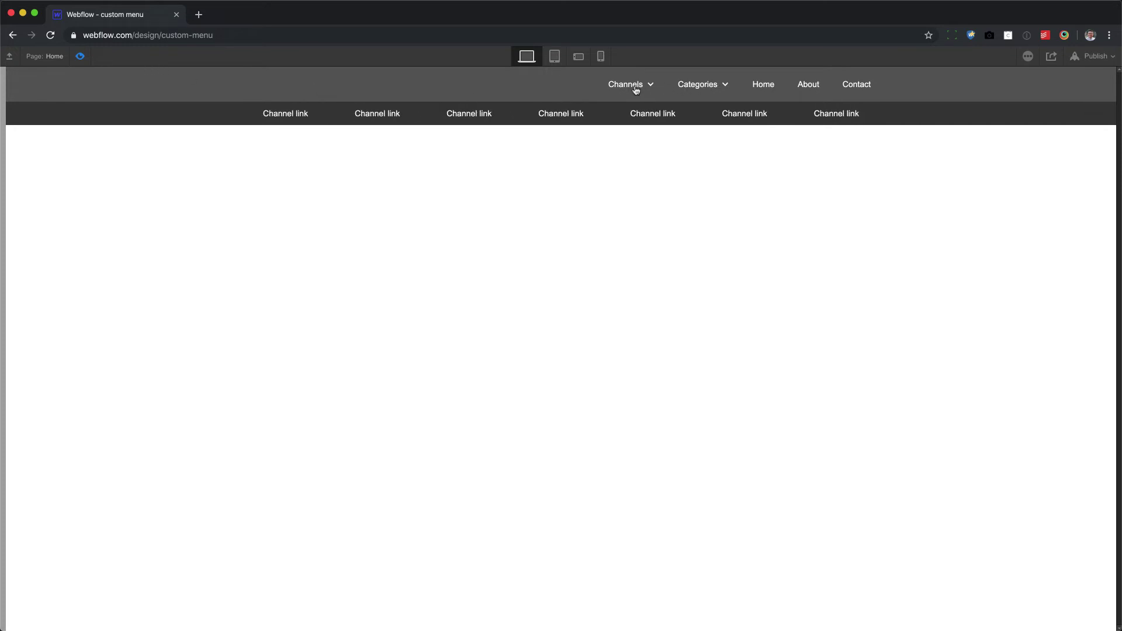
left_click(700, 91)
Step: Select the Channels Dropdown Toggle and hold its menu open with Open Menu for styling
left_click(81, 57)
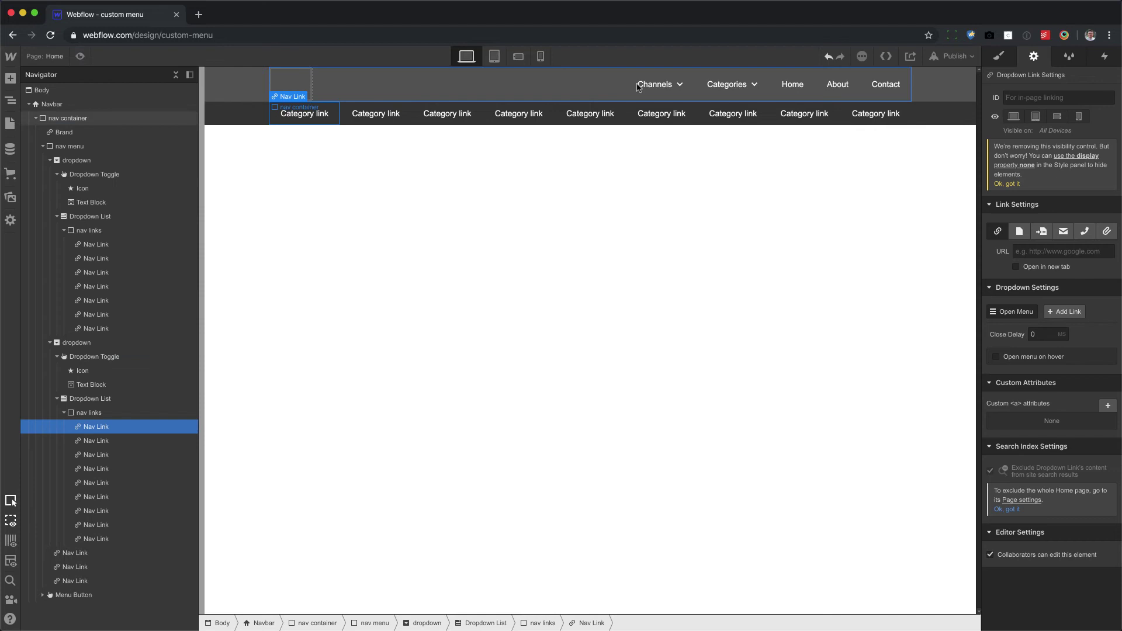
left_click(653, 101)
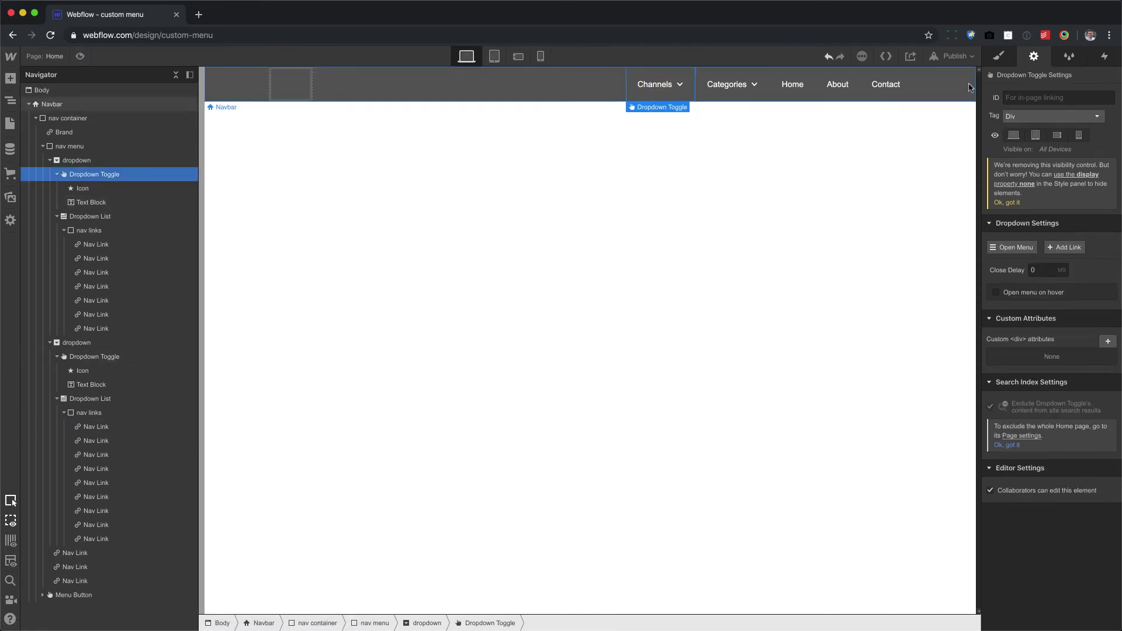
left_click(998, 58)
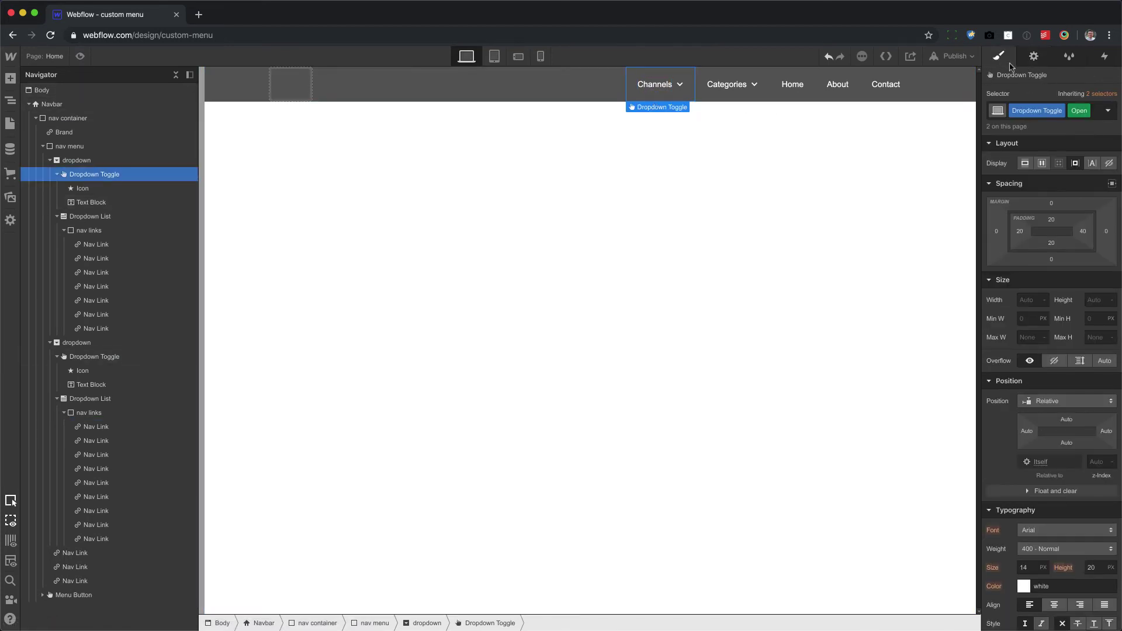
left_click(1033, 57)
left_click(1015, 247)
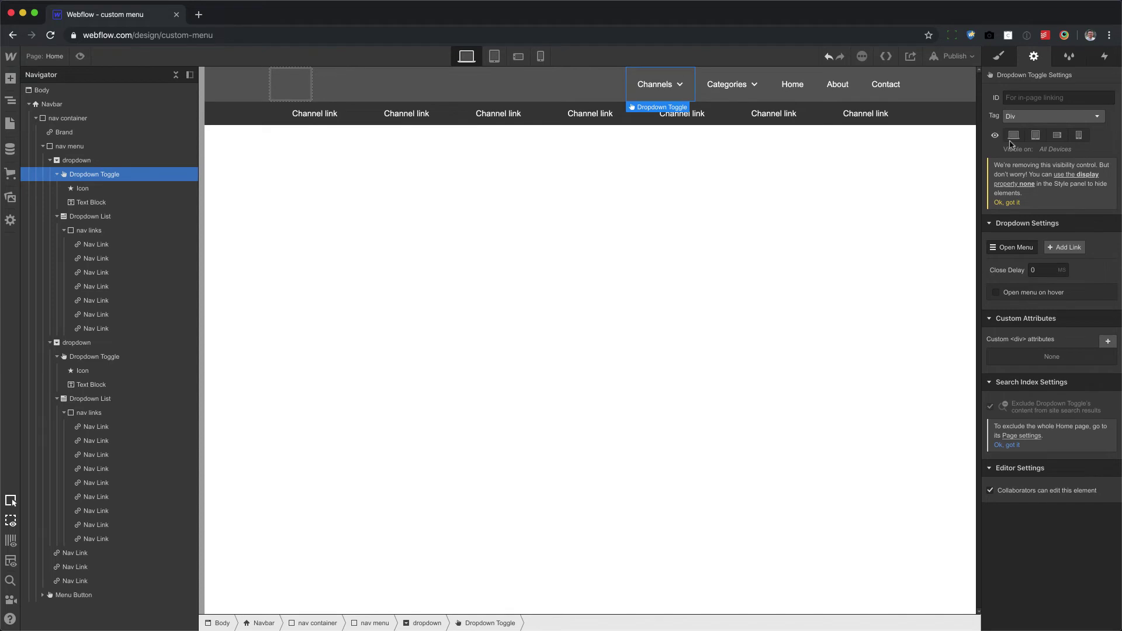
left_click(999, 58)
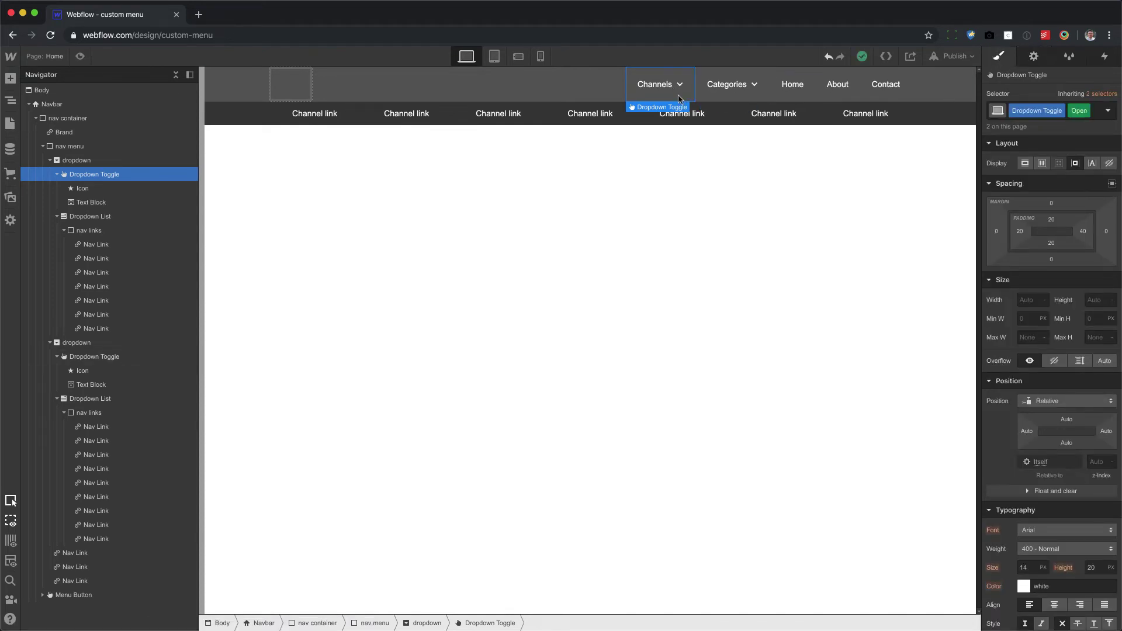
left_click(707, 96)
left_click(657, 98)
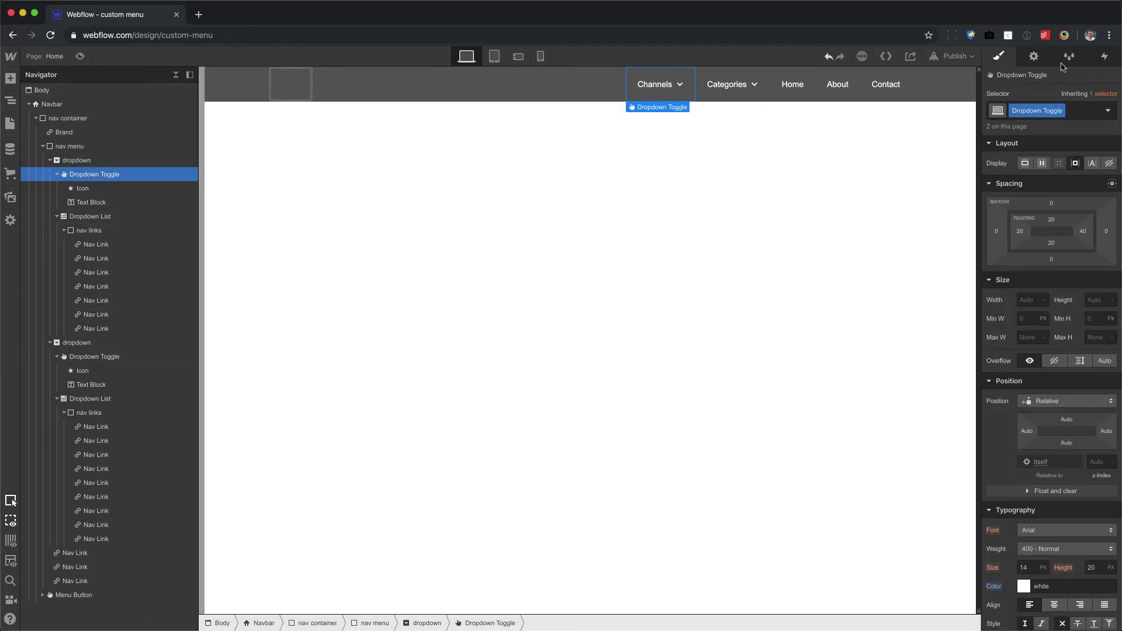
left_click(1033, 56)
left_click(1015, 249)
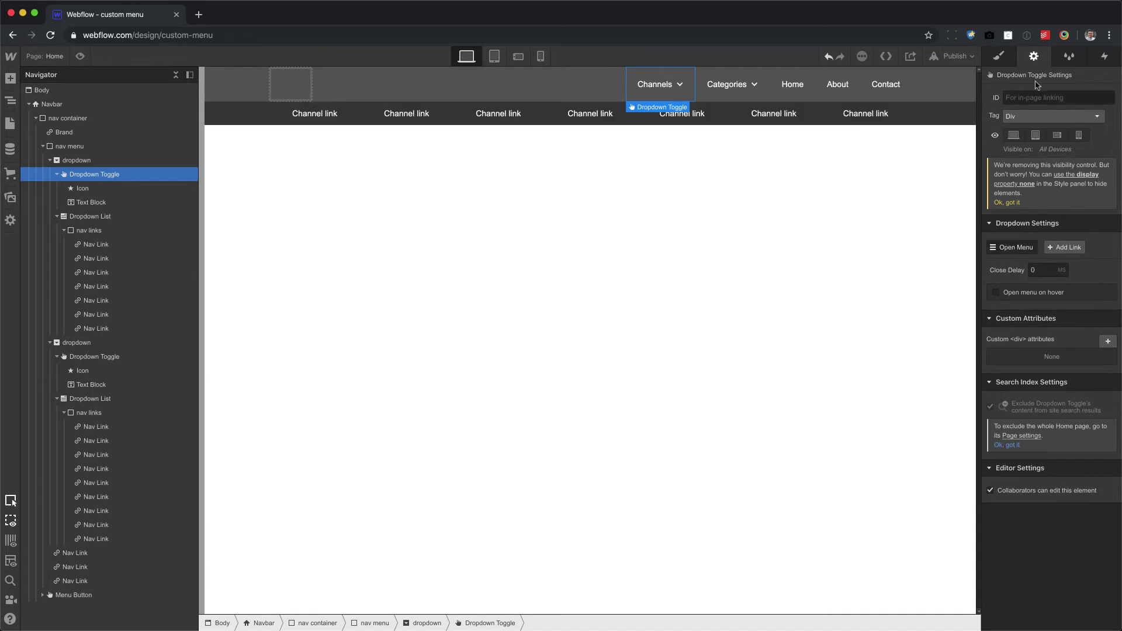
left_click(998, 56)
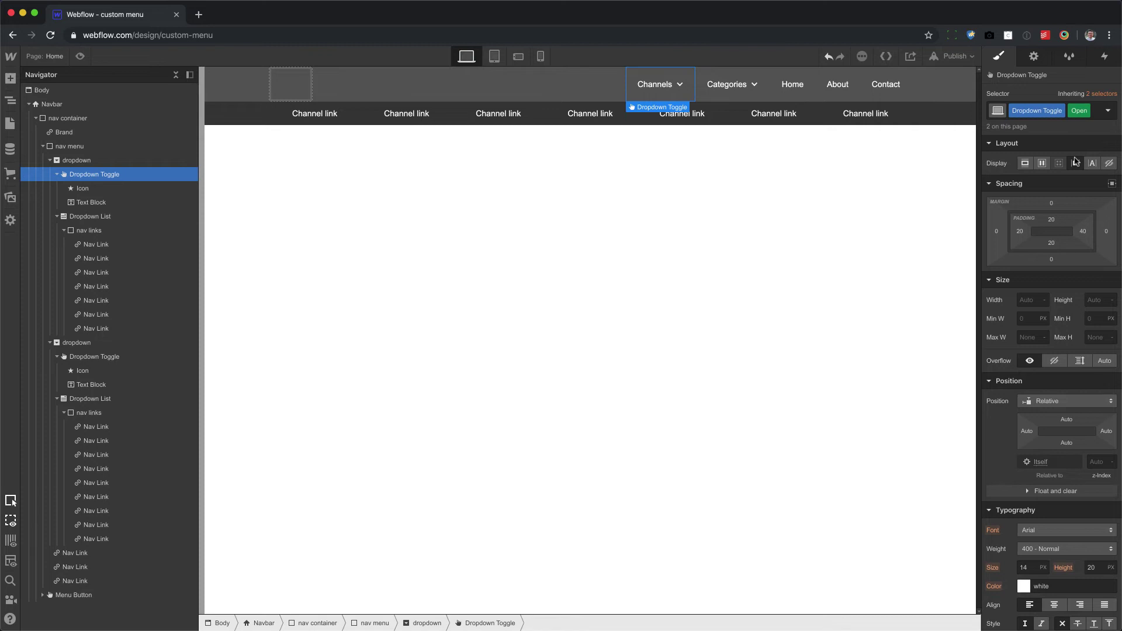
Step: Set the toggle's background to #3a3a3a with the eyedropper, then preview the page
scroll(1050, 466, "down", 6)
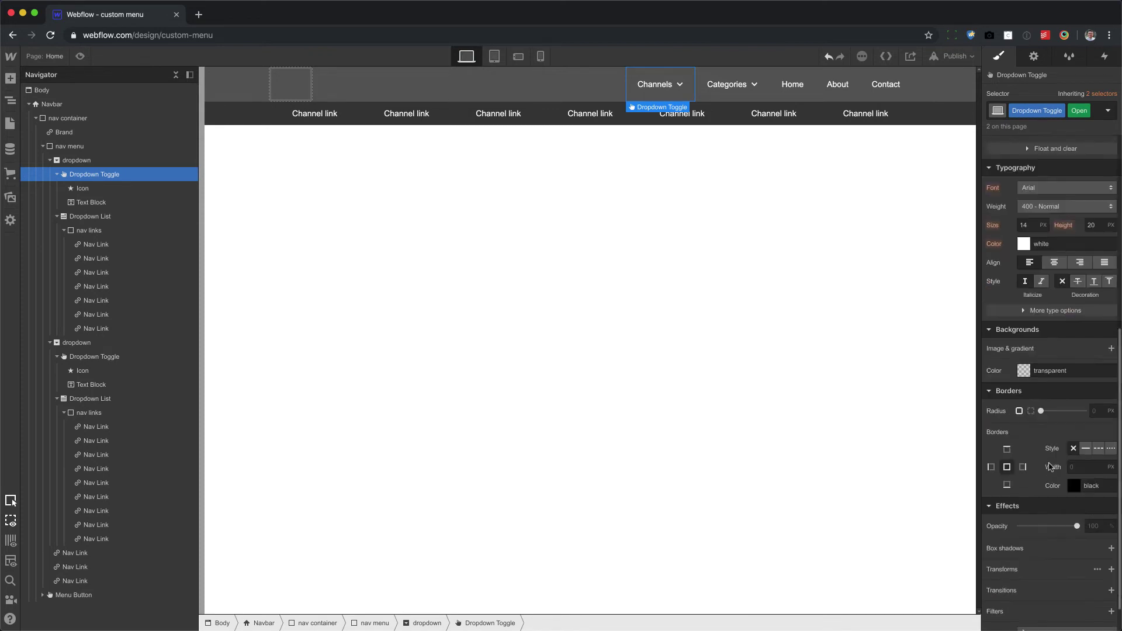
left_click(1024, 371)
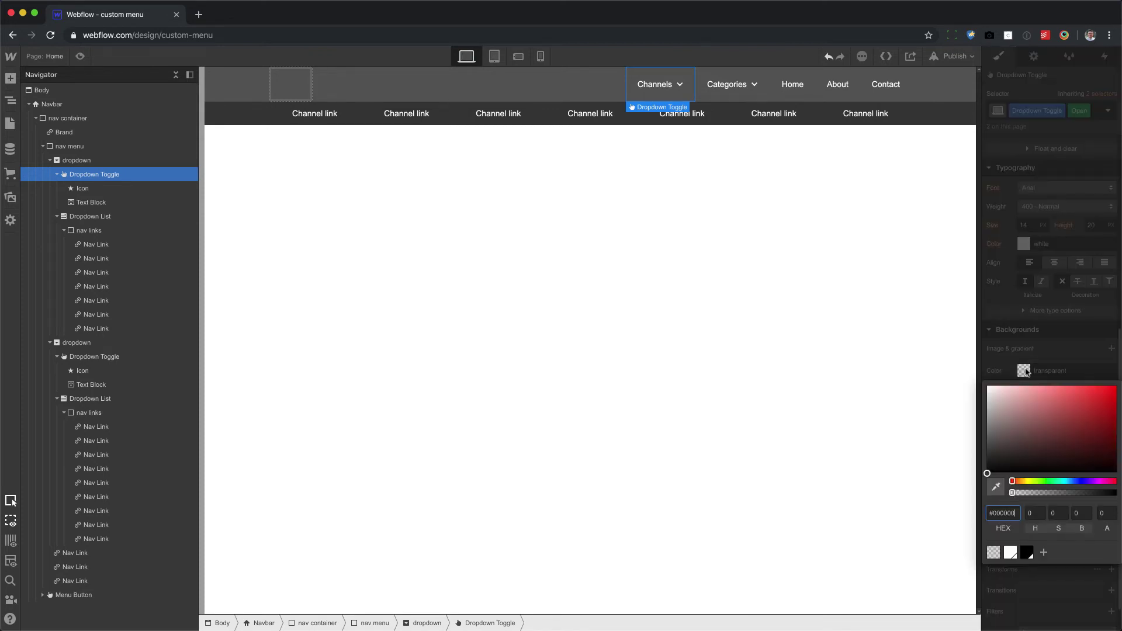
left_click(996, 487)
left_click(948, 115)
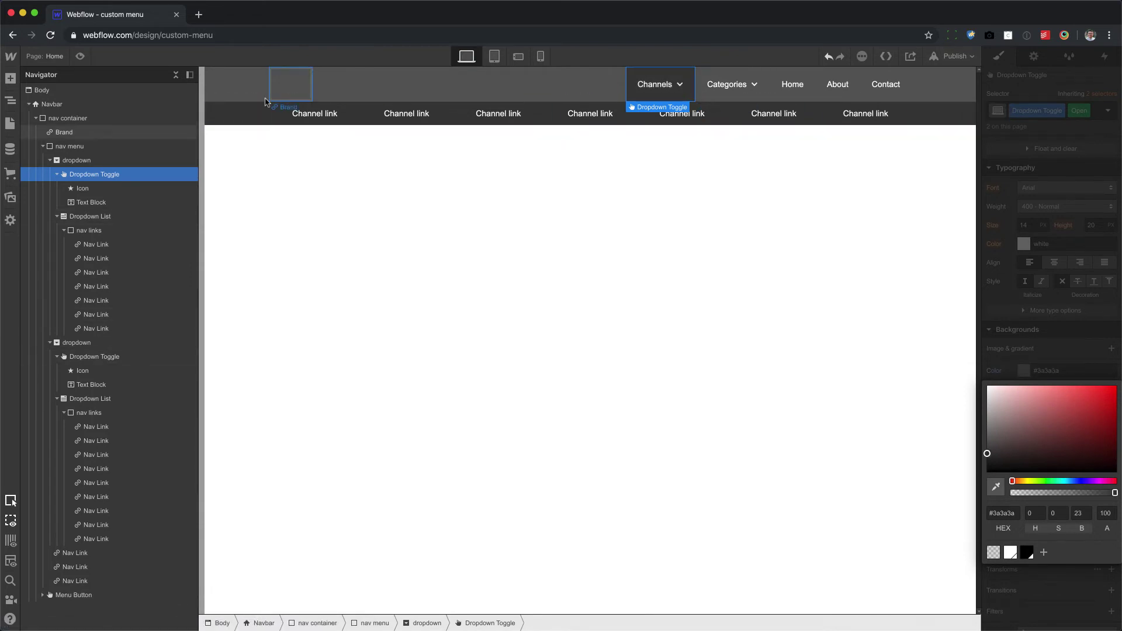
left_click(80, 56)
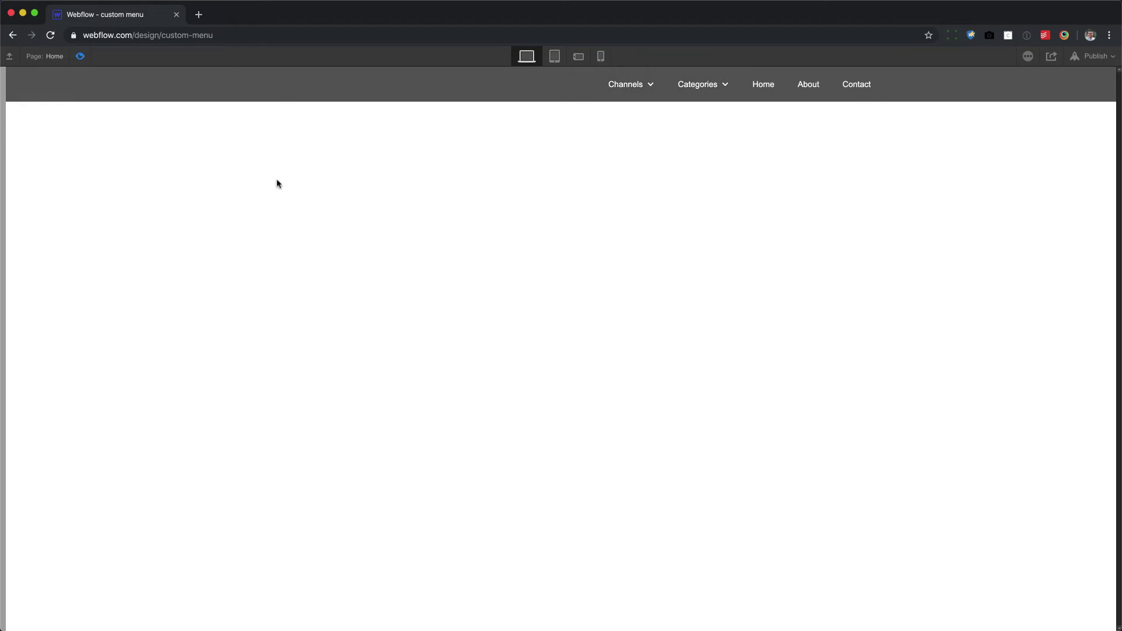
Step: Confirm the Channels and Categories dropdowns open in preview, then exit preview and deselect the dropdown
mouse_move(713, 86)
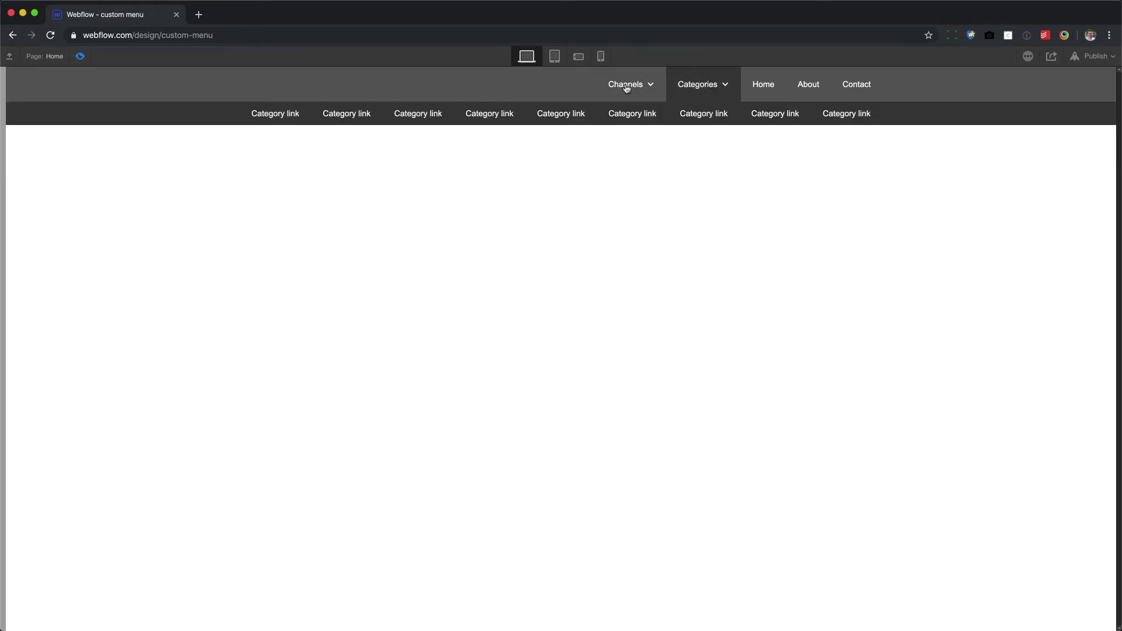
mouse_move(625, 88)
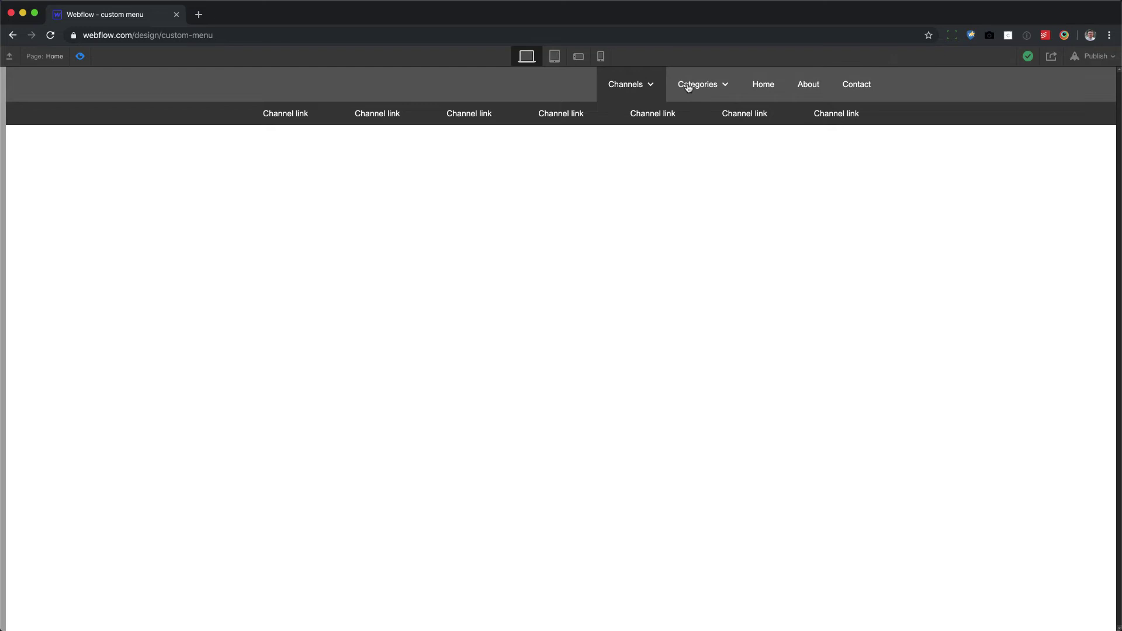
left_click(82, 57)
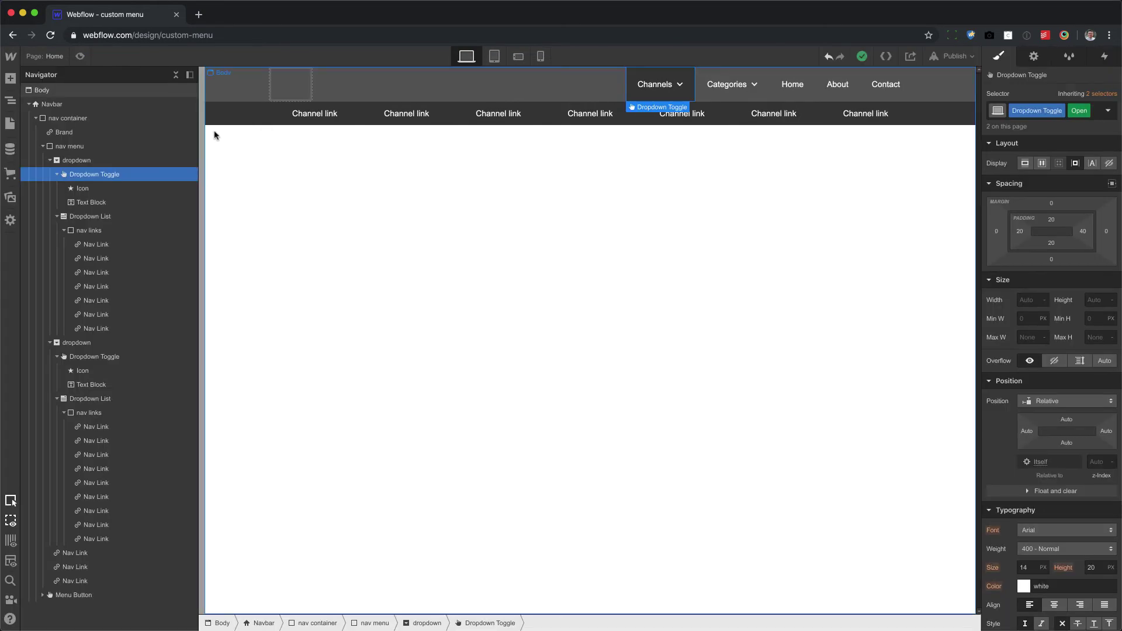
left_click(701, 238)
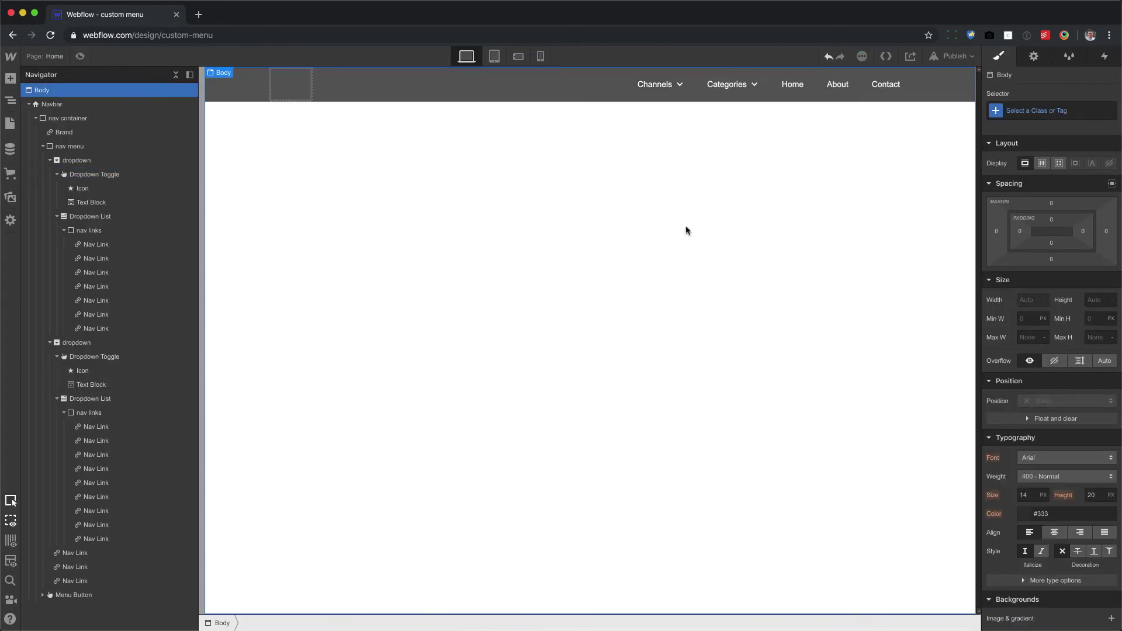
Step: On the tablet breakpoint, set the hamburger Menu Button's typography colour to white
left_click(496, 56)
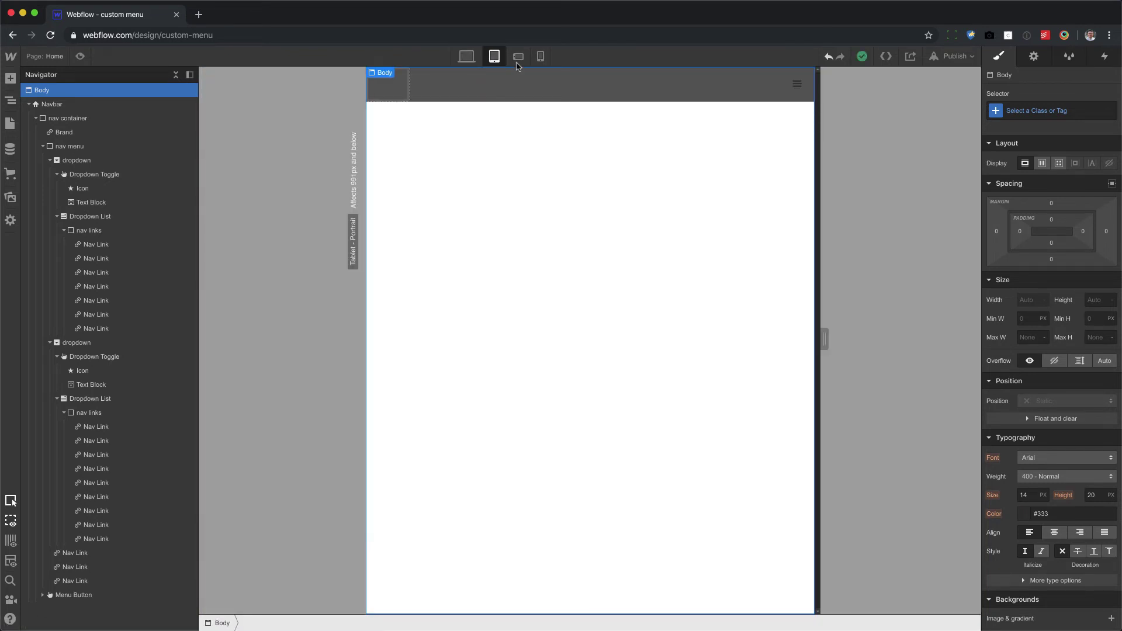
left_click(798, 95)
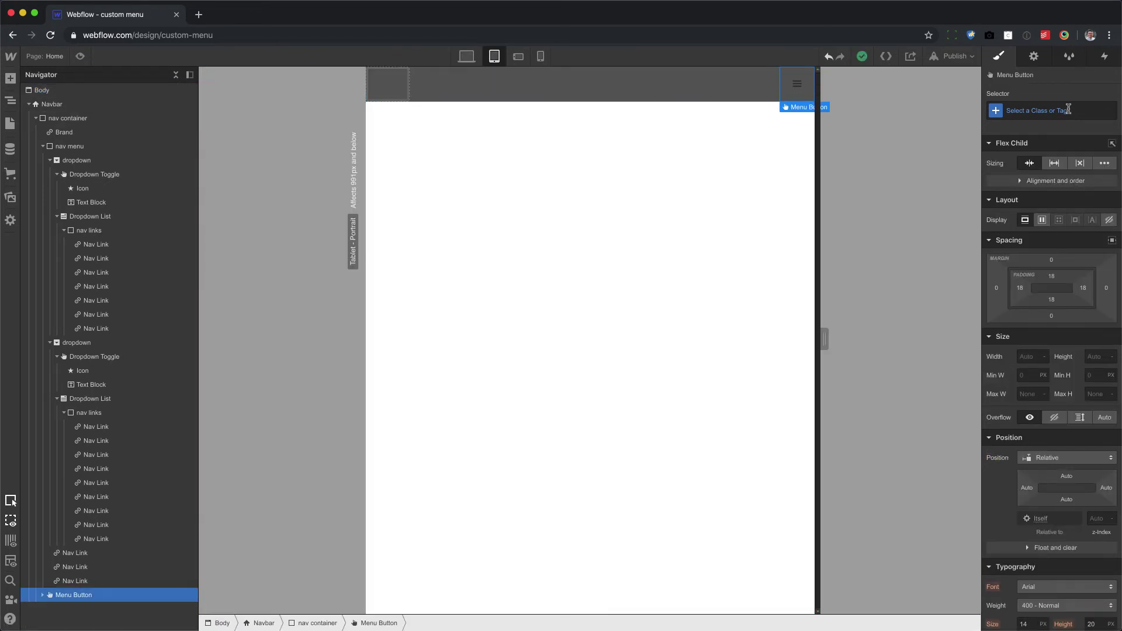
scroll(1055, 529, "down", 4)
left_click(1068, 438)
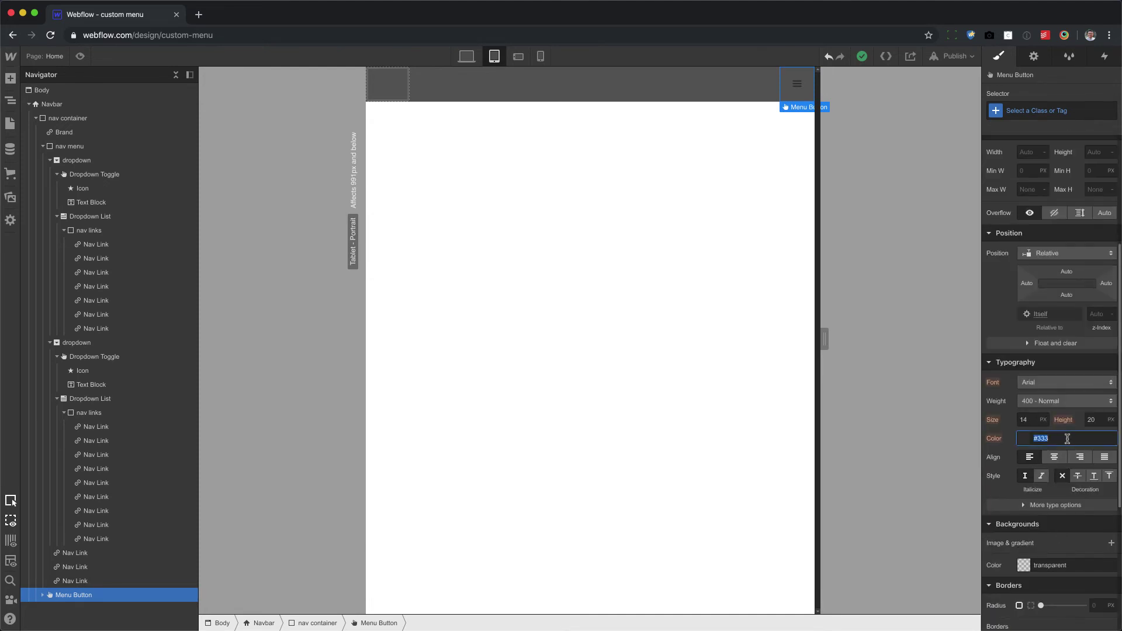
type("white")
key("Return")
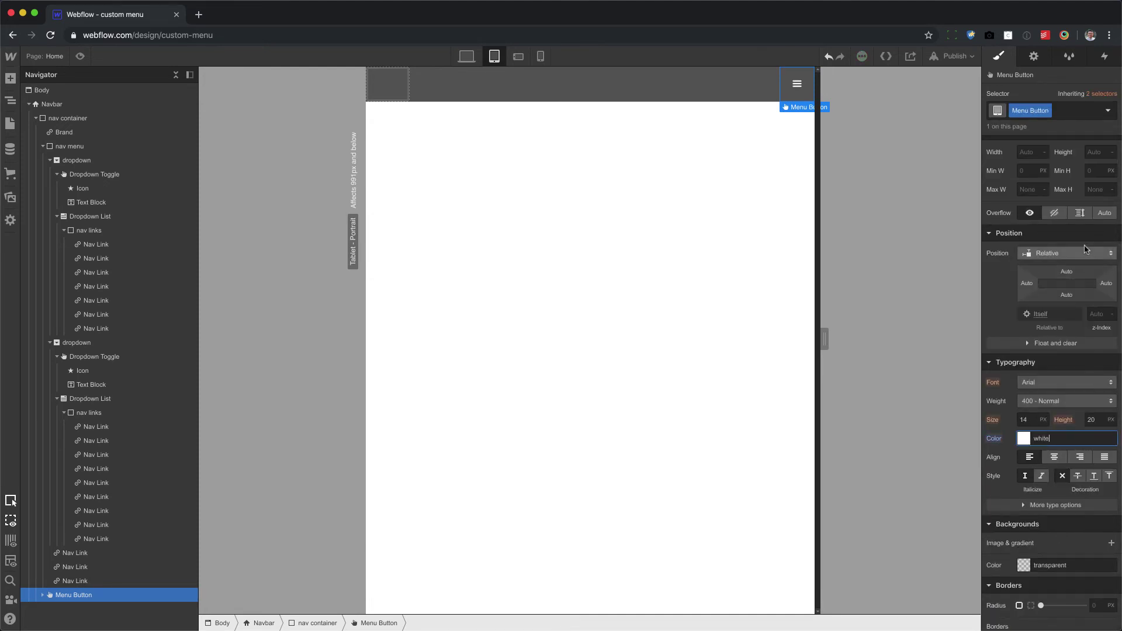
Step: Hold the tablet nav menu open, then select the nav container in the Navigator for styling
left_click(1034, 56)
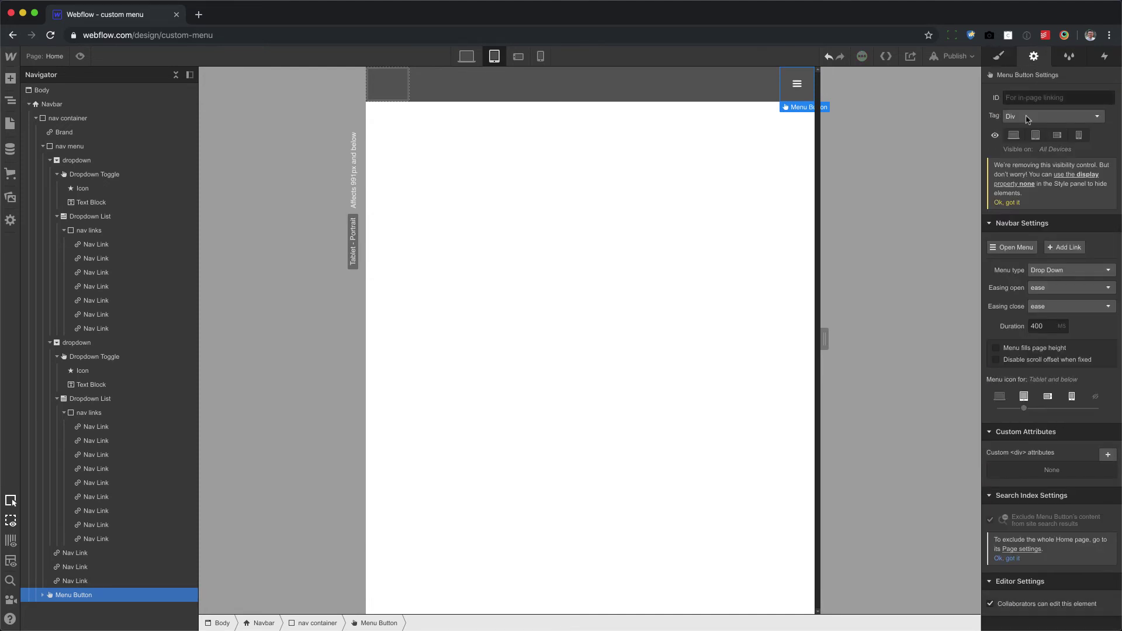
left_click(1015, 248)
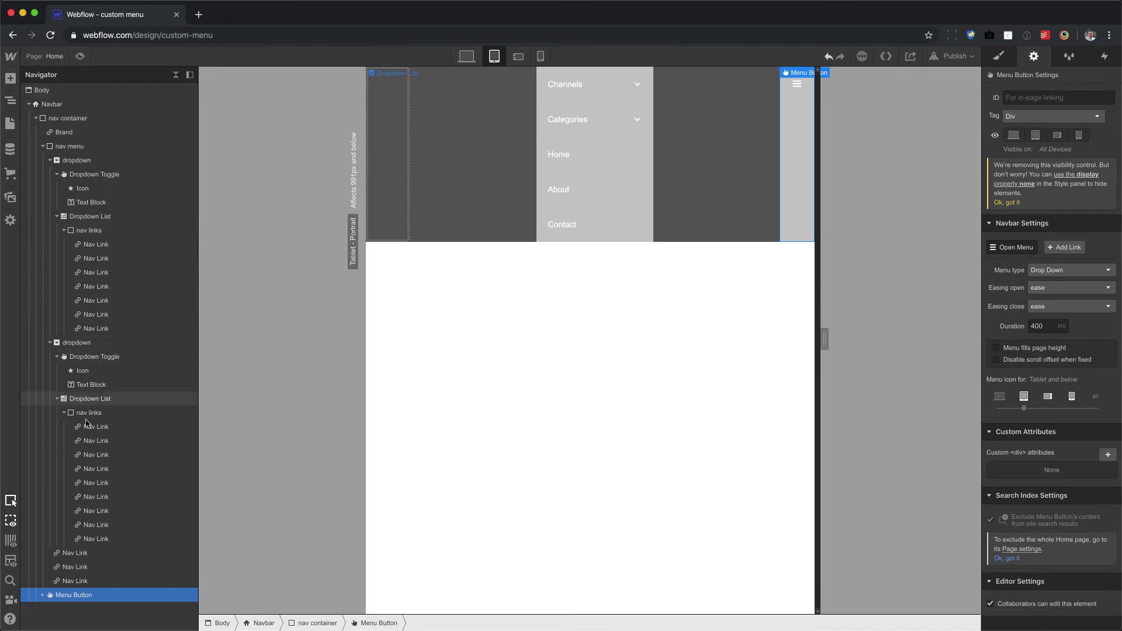
left_click(98, 401)
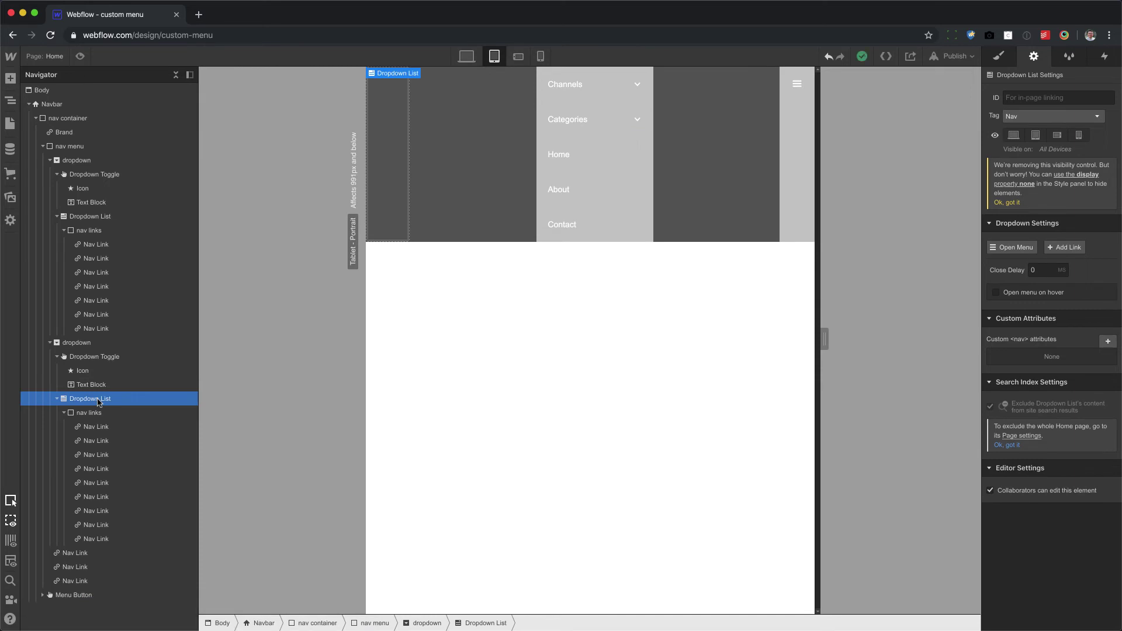
left_click(77, 148)
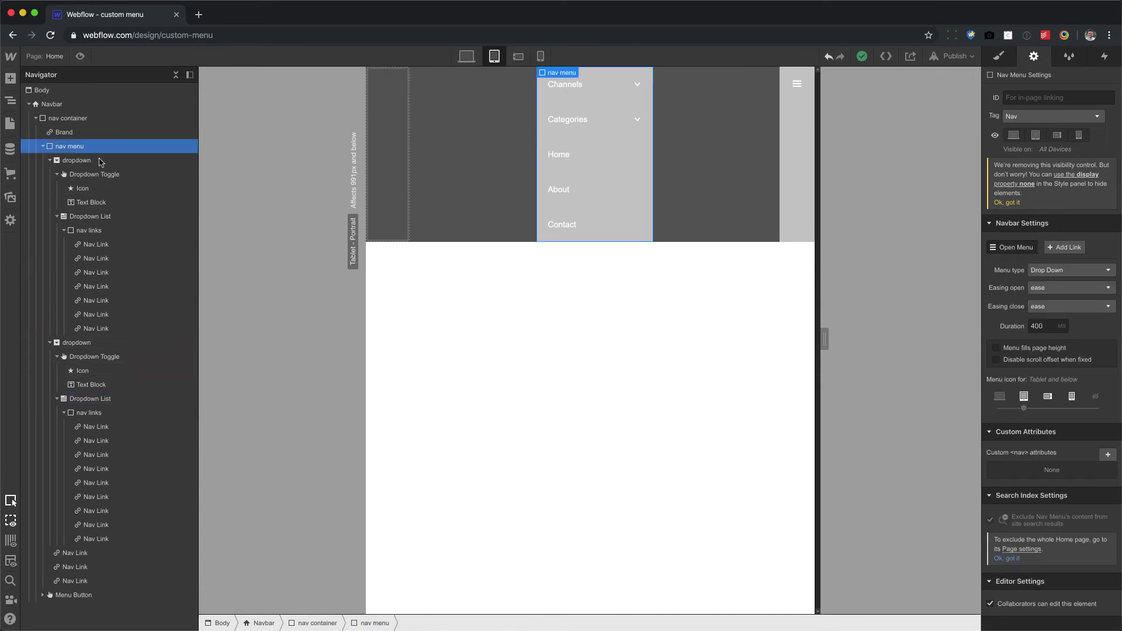
left_click(89, 119)
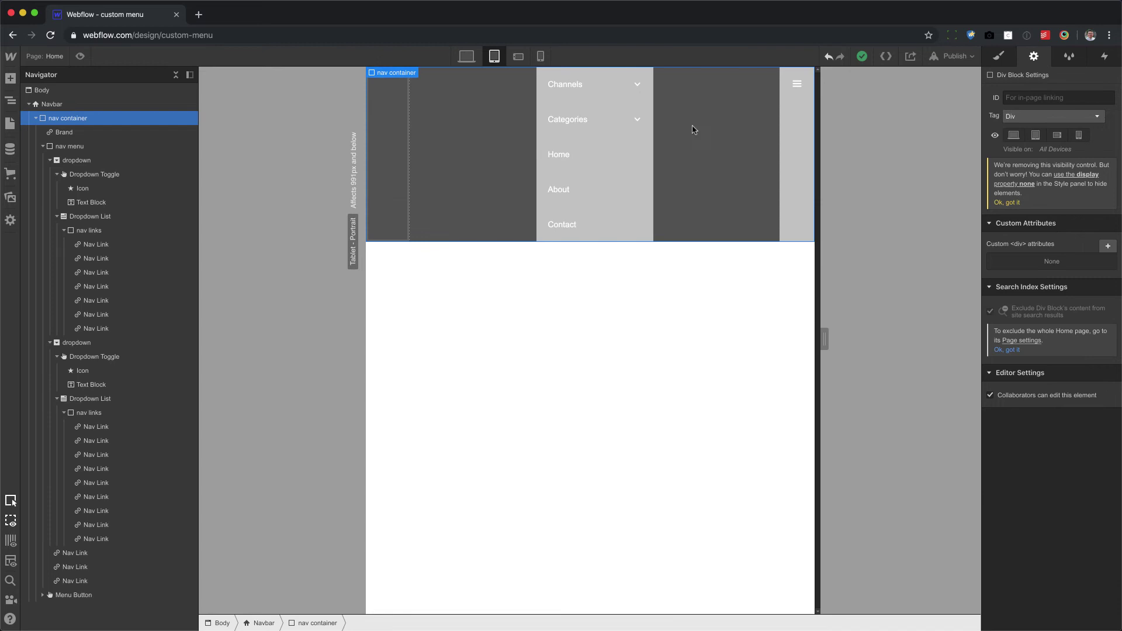
left_click(995, 59)
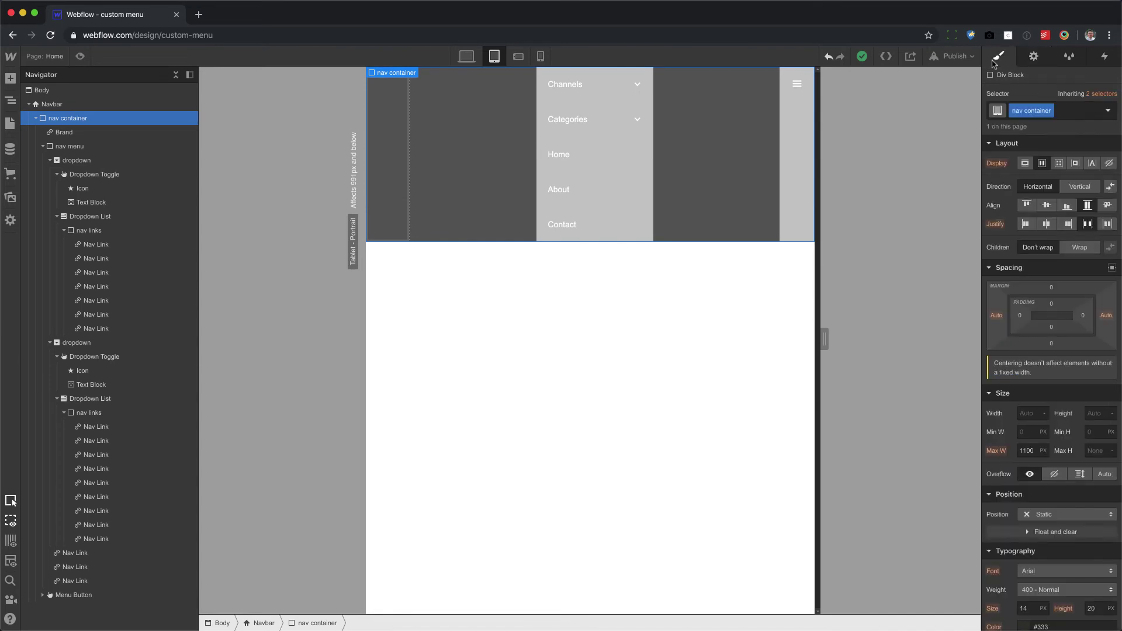
Step: Change the nav container's display from Flex to Block and collapse both dropdowns in the Navigator
left_click(1025, 165)
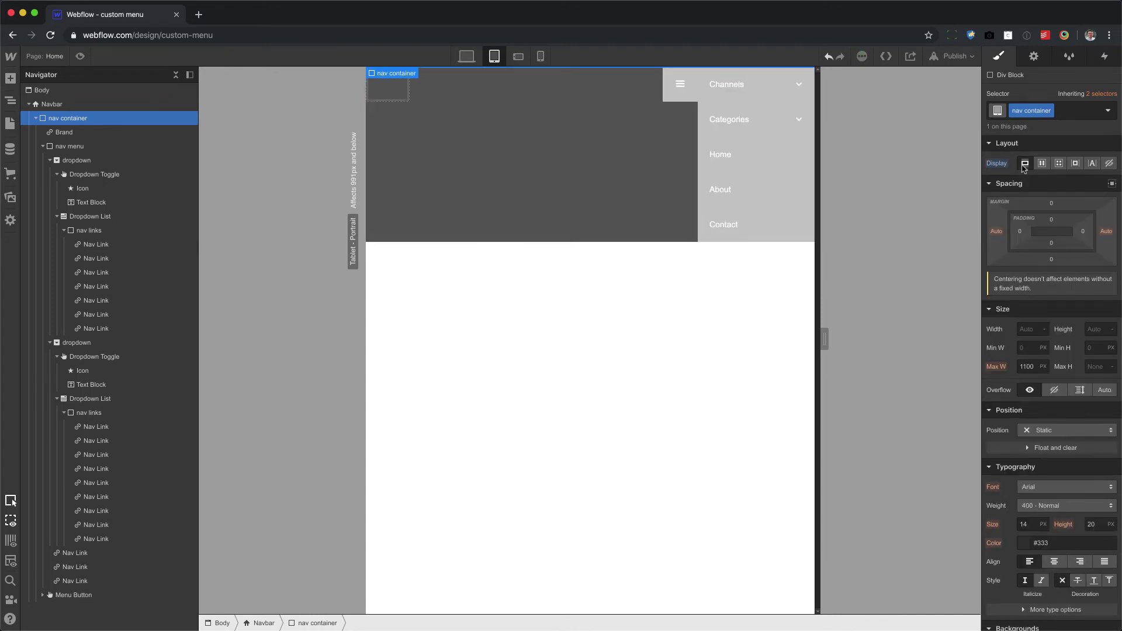
left_click(71, 147)
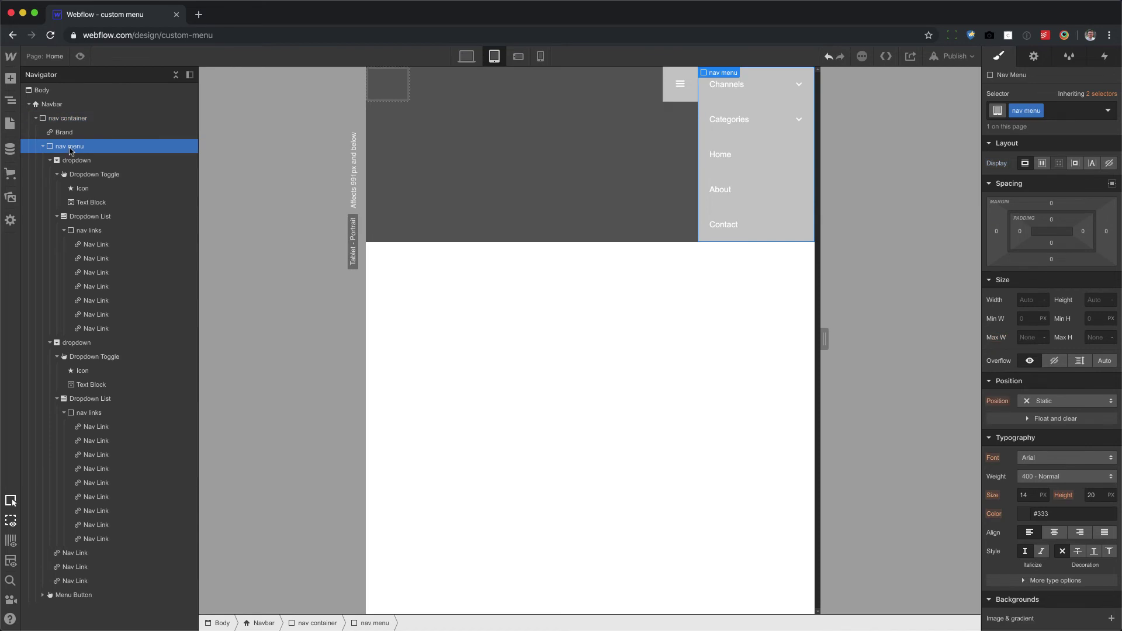
left_click(51, 161)
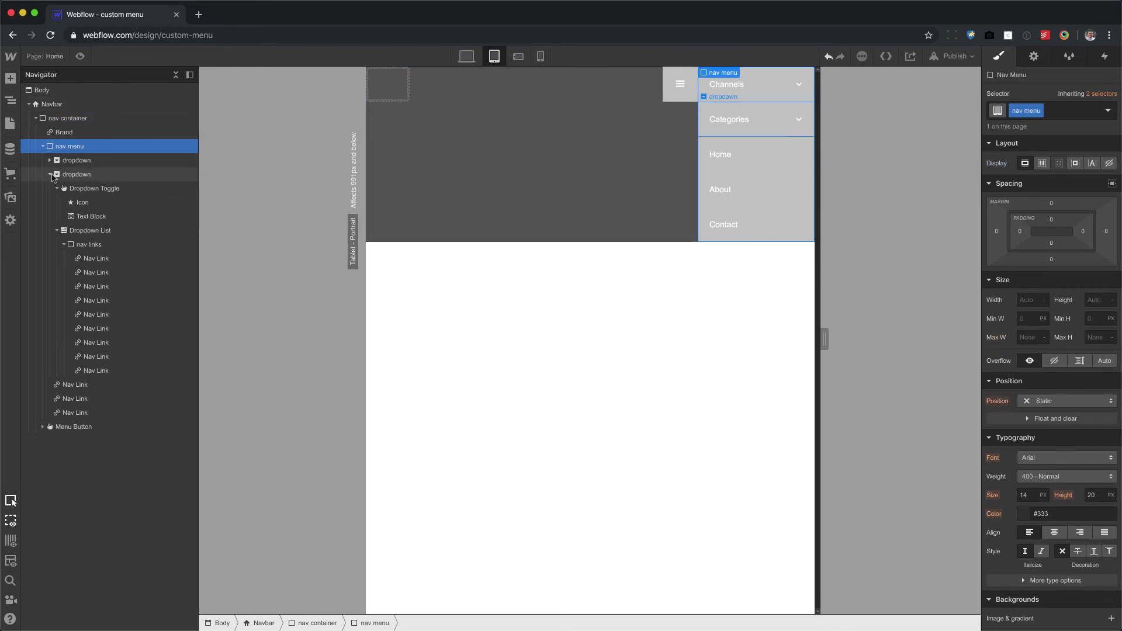
left_click(50, 175)
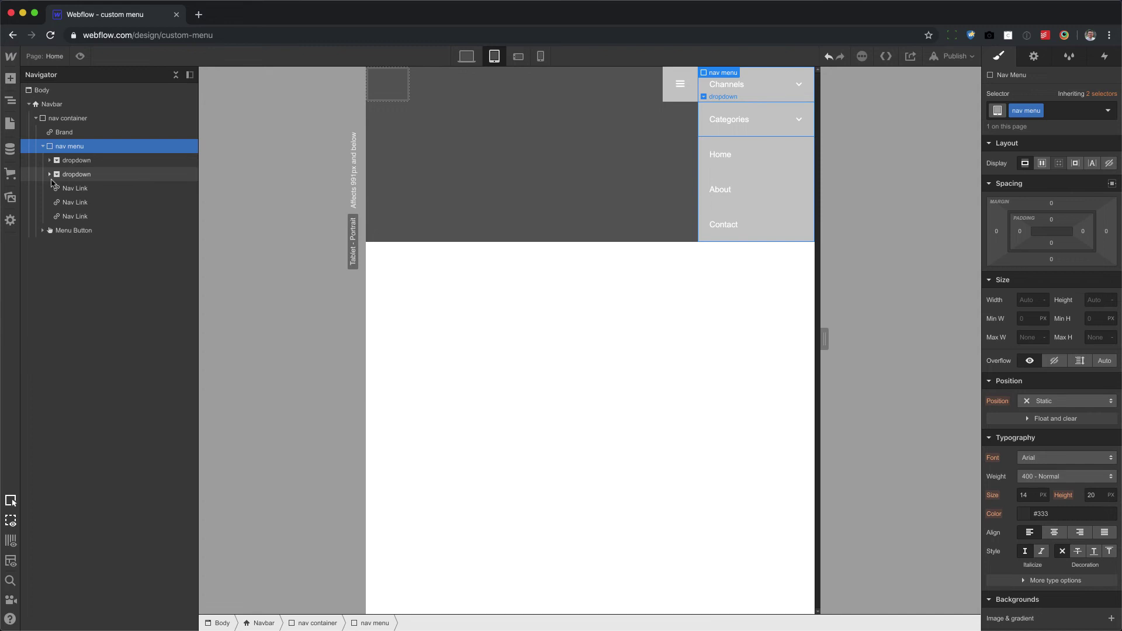
Step: Select the Menu Button and toggle Open Menu until the tablet menu stays expanded
left_click(681, 104)
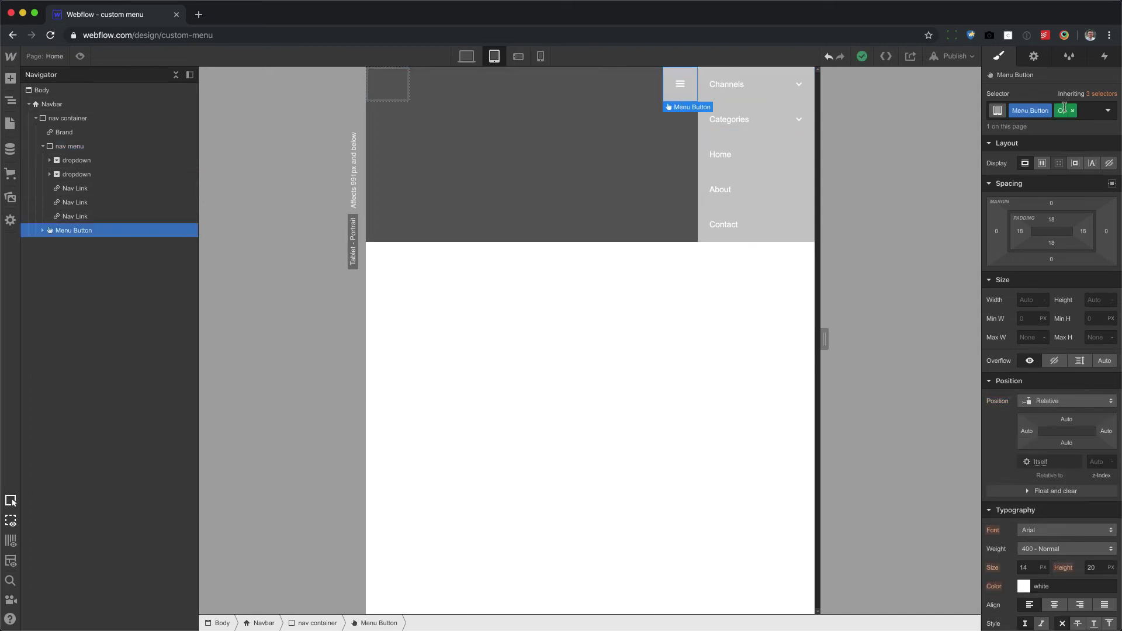
left_click(1034, 56)
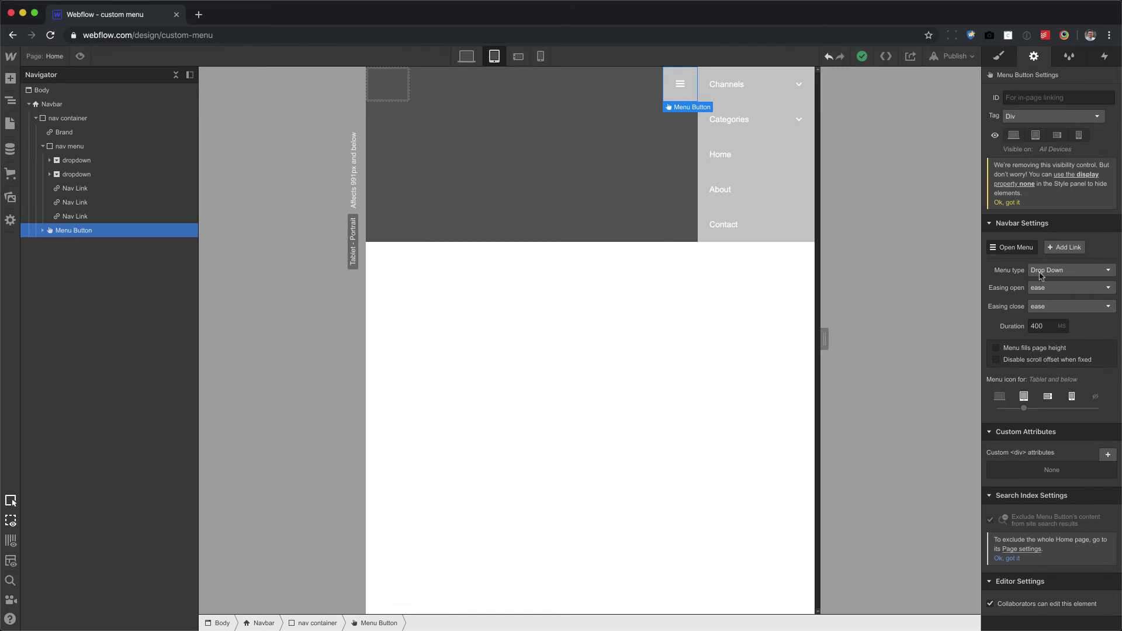
left_click(1010, 247)
left_click(1010, 248)
left_click(1011, 248)
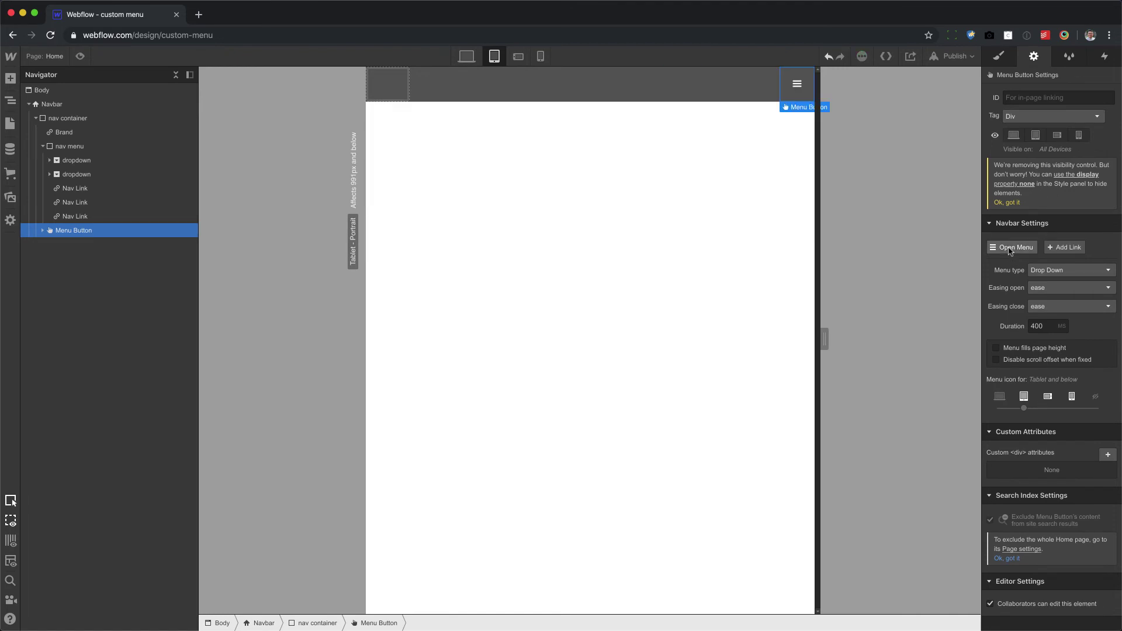
left_click(1010, 248)
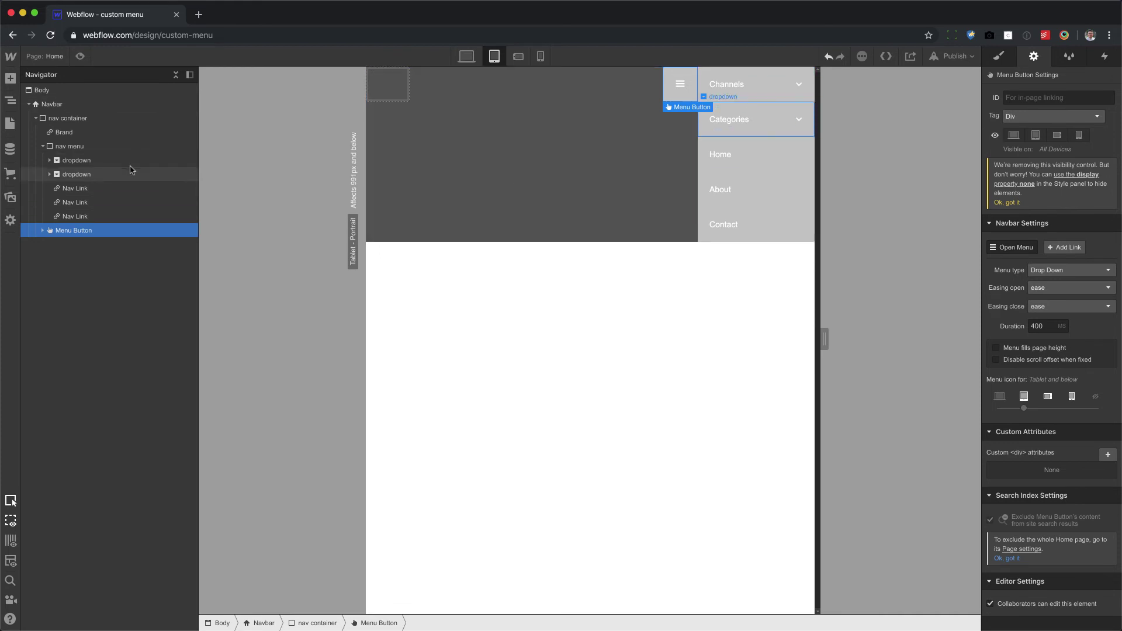
Step: Select the nav menu and set its Position to Absolute
left_click(43, 147)
left_click(69, 146)
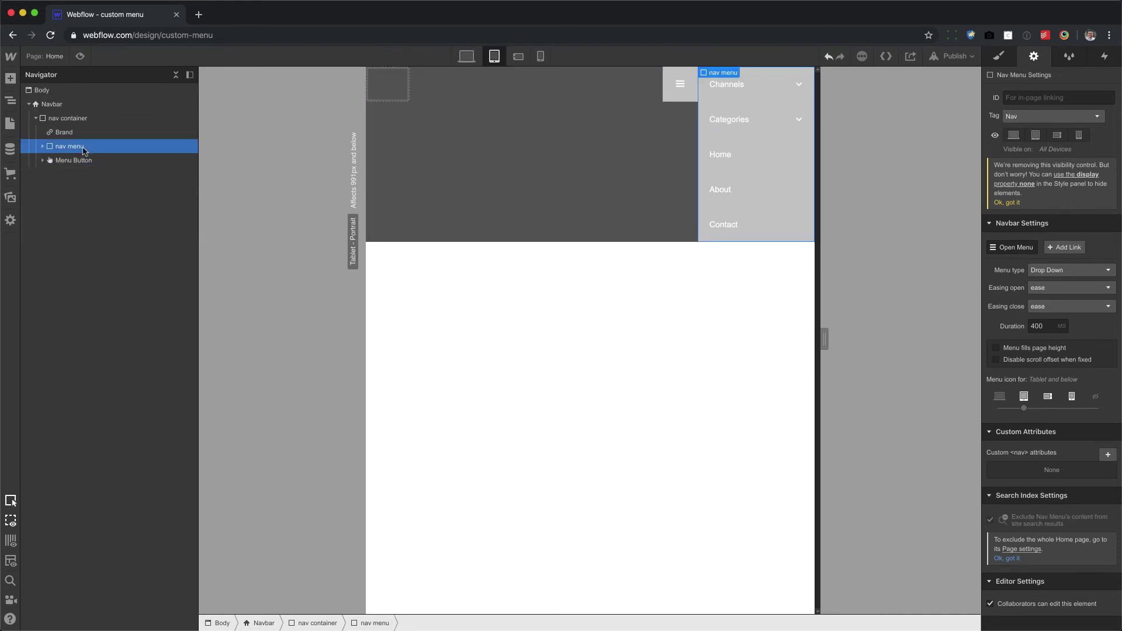
left_click(997, 58)
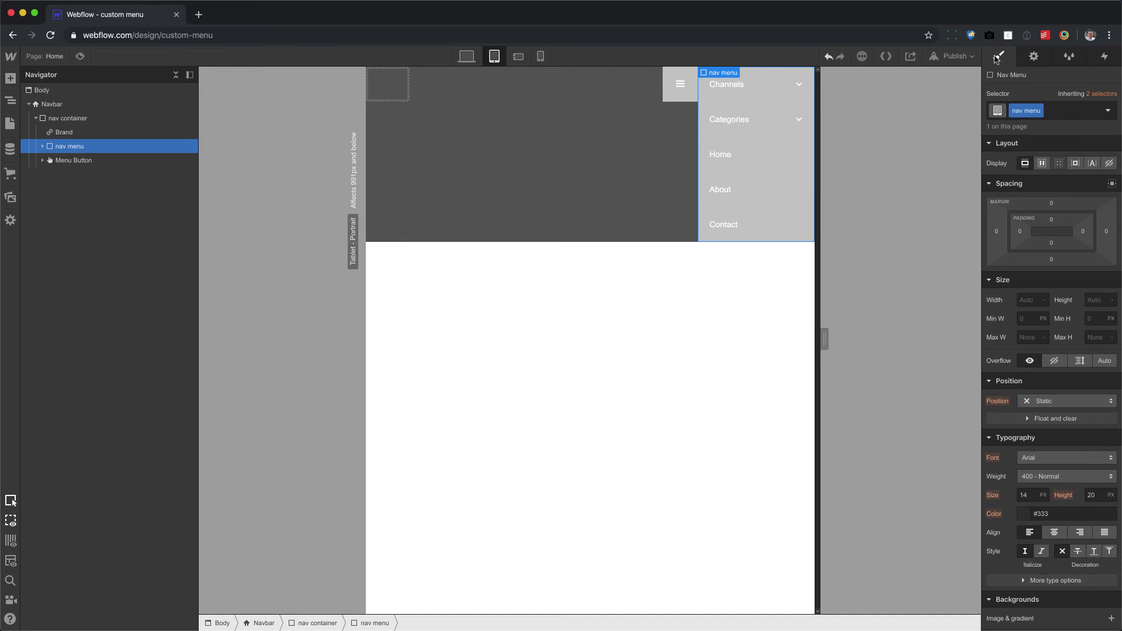
left_click(1056, 401)
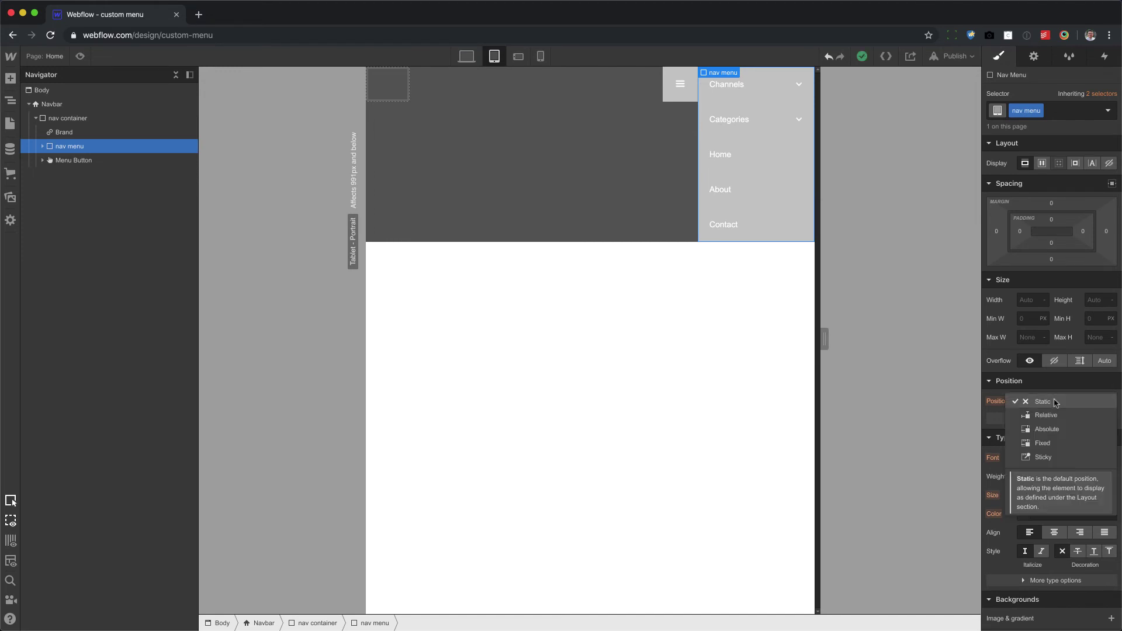
left_click(1047, 429)
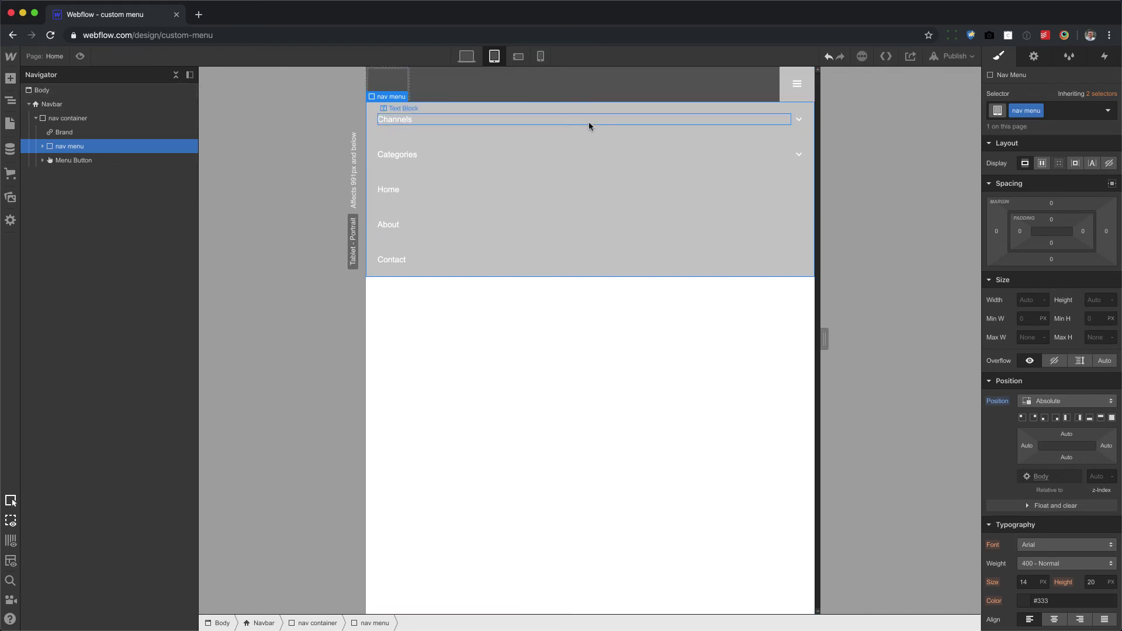
Step: Switch the canvas to phone portrait and then back to the tablet breakpoint
left_click(519, 56)
left_click(540, 56)
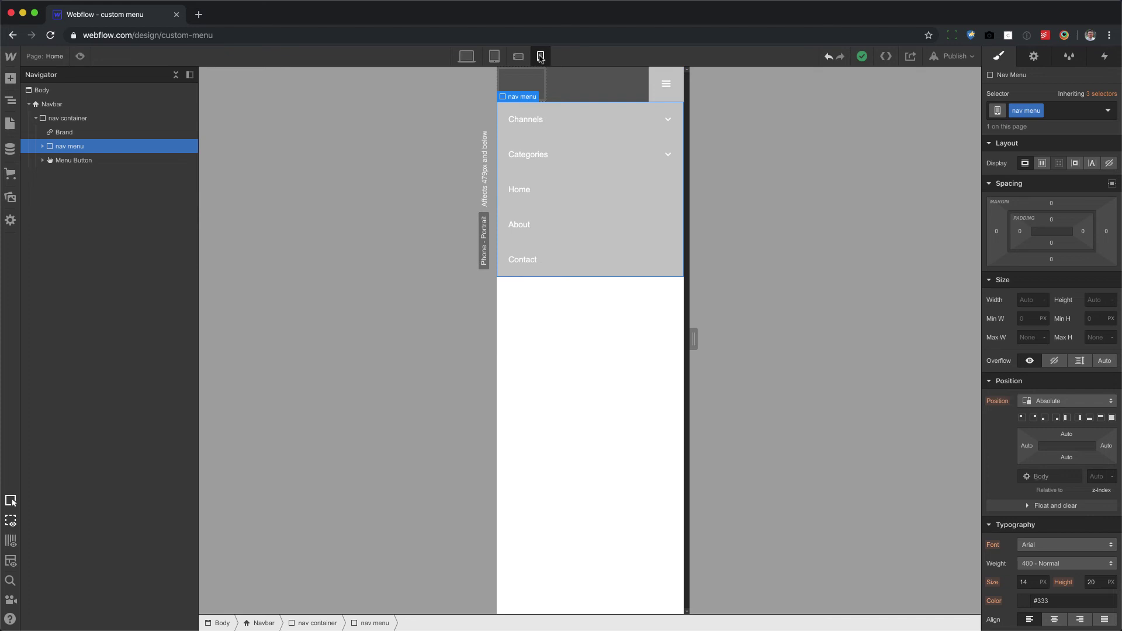
left_click(519, 57)
left_click(494, 56)
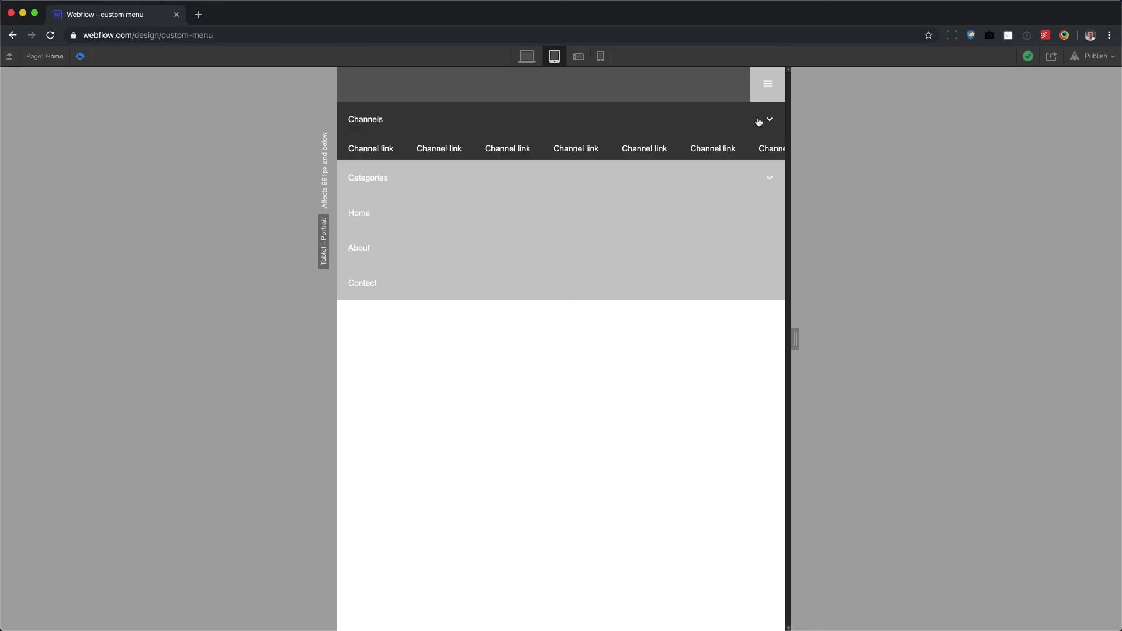
left_click(758, 121)
Step: Test the Channels and Categories dropdowns in the tablet preview, then exit preview
left_click(764, 154)
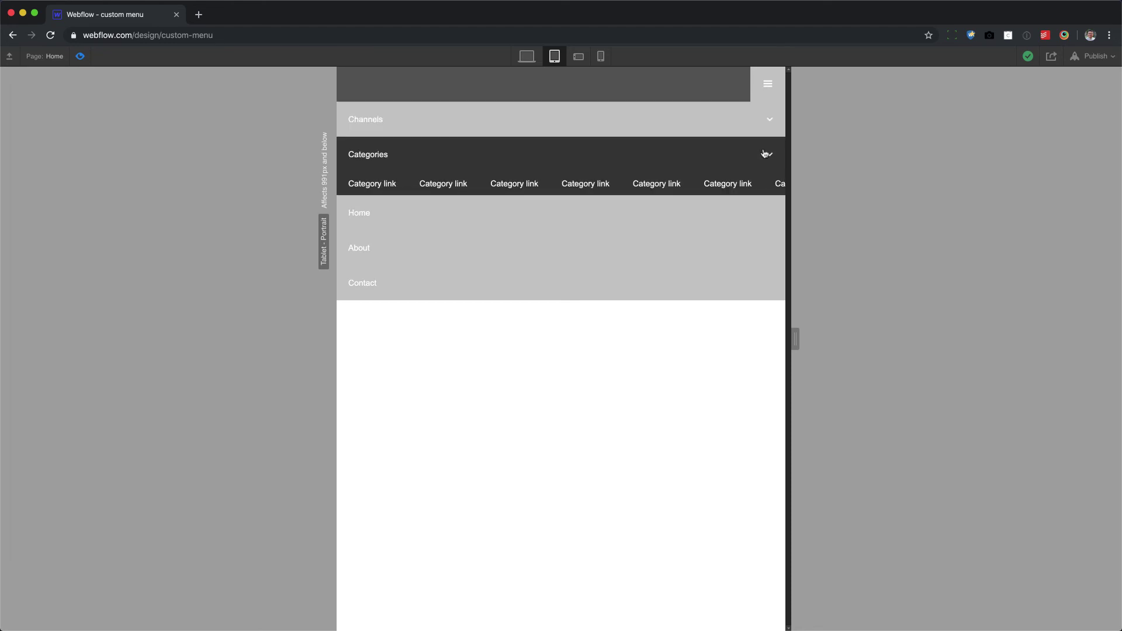
left_click(763, 153)
left_click(761, 128)
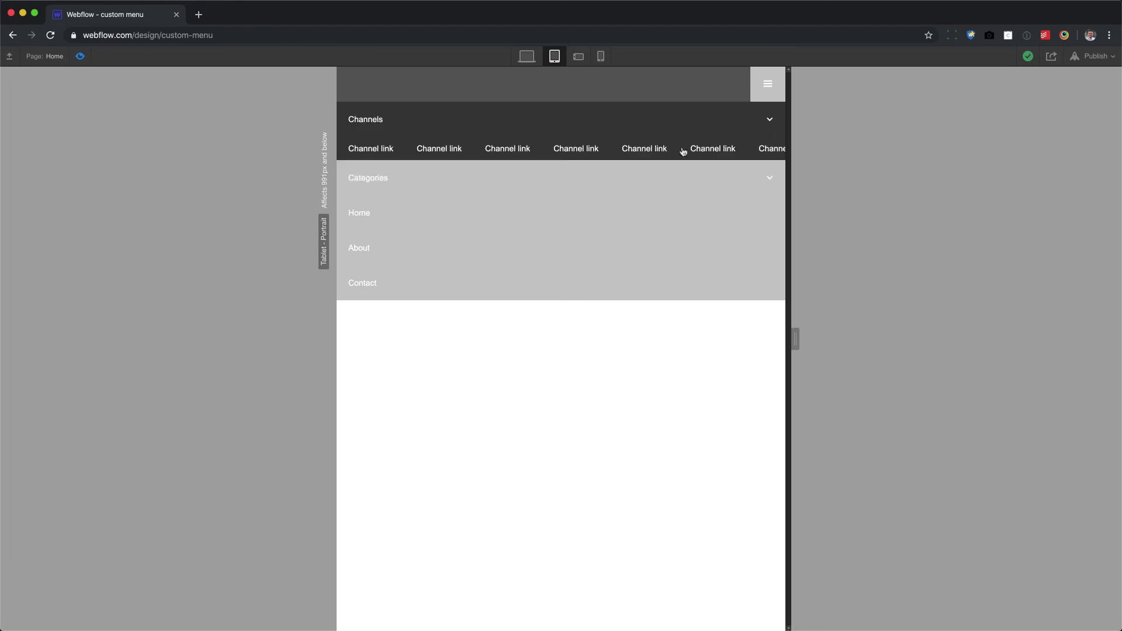
left_click(605, 120)
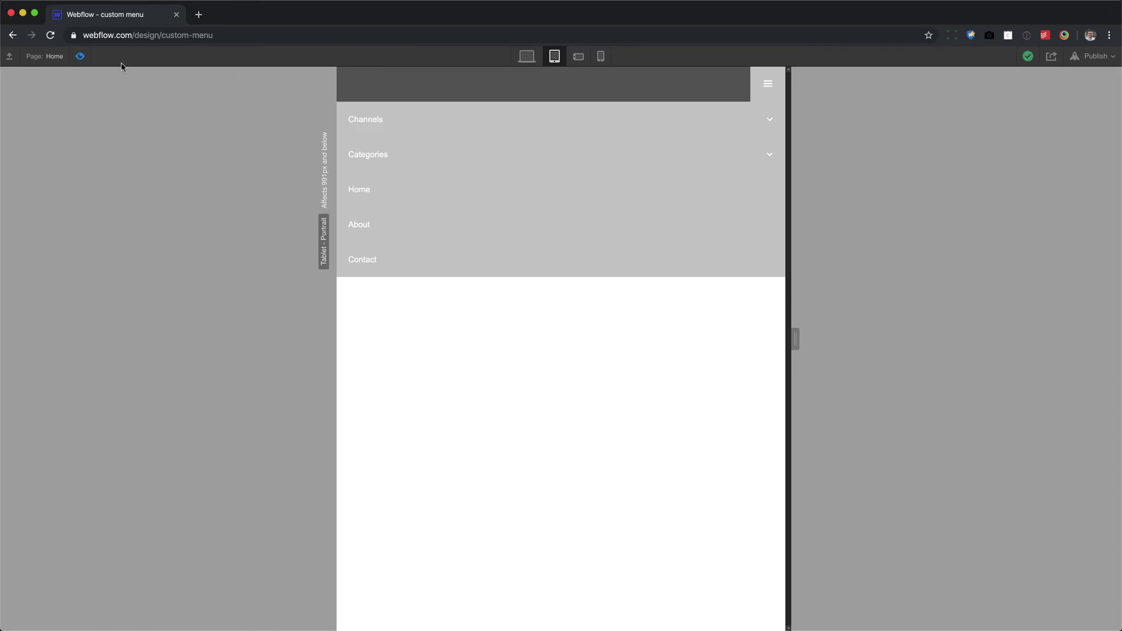
left_click(81, 56)
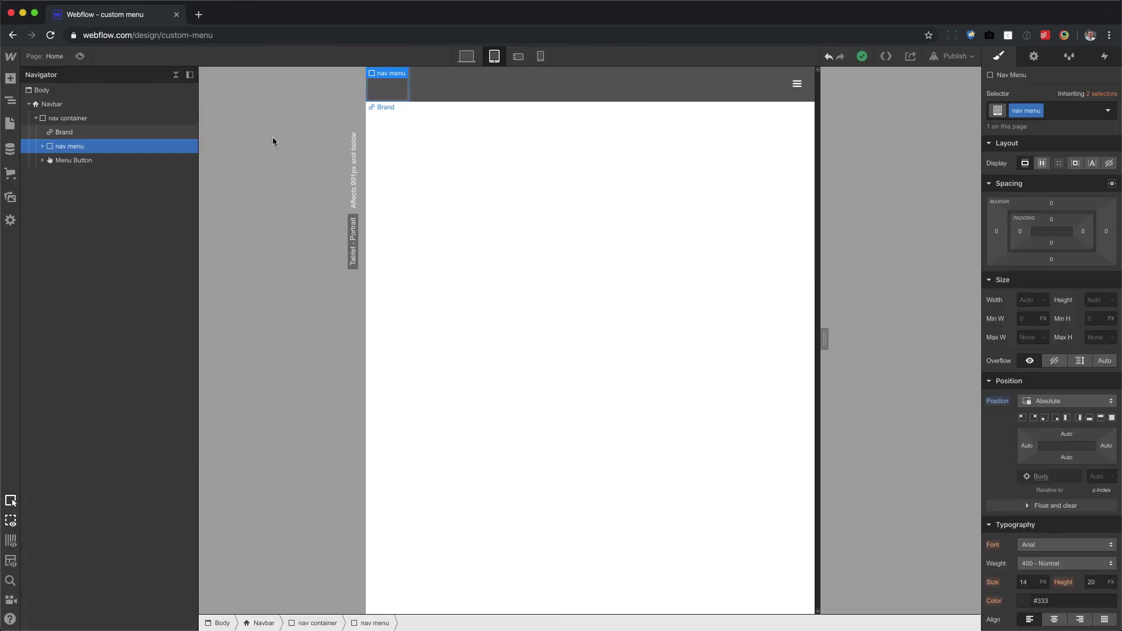
Step: Open the hamburger menu and the Channels dropdown on the tablet canvas
left_click(795, 101)
left_click(1034, 56)
left_click(1014, 247)
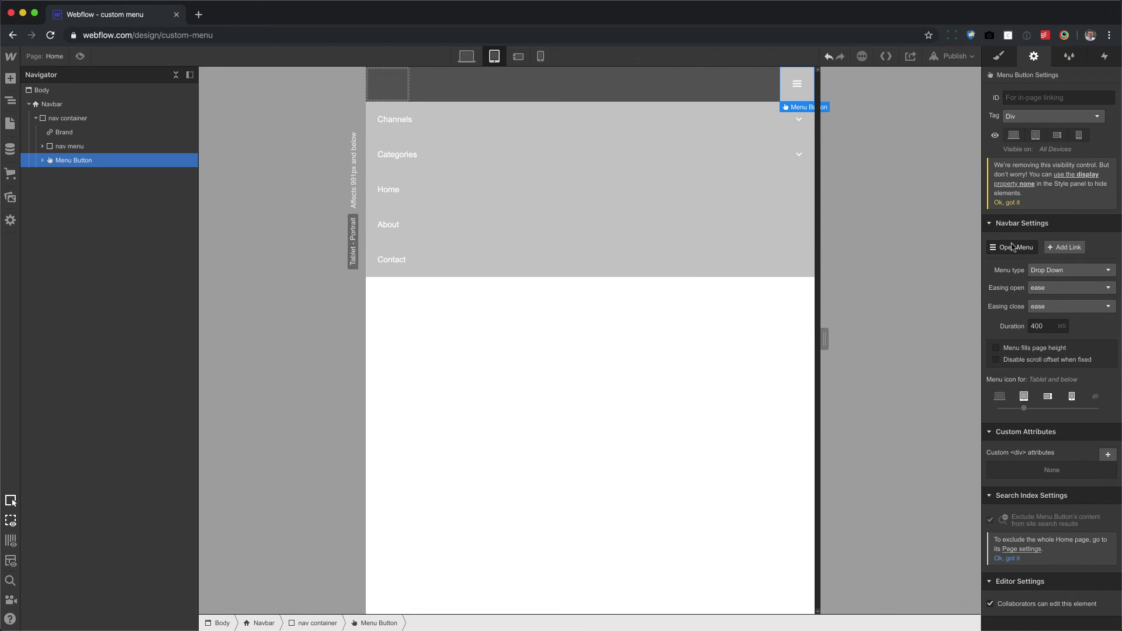
left_click(426, 133)
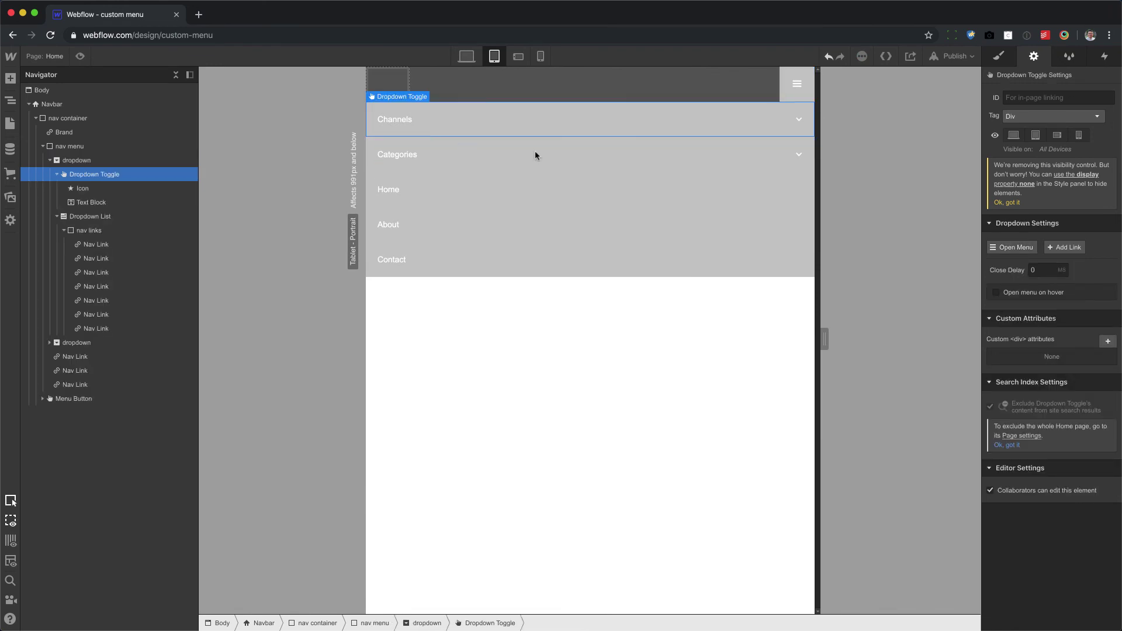
left_click(1033, 252)
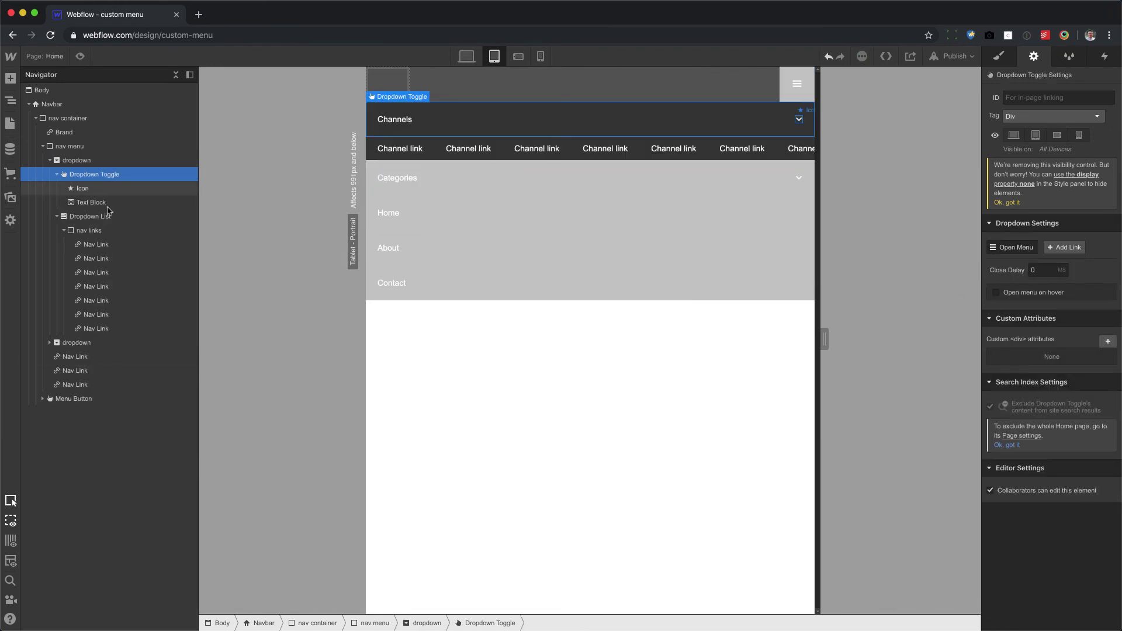
Step: Set Display to Block on the Channels Dropdown List and its nav links div
left_click(91, 216)
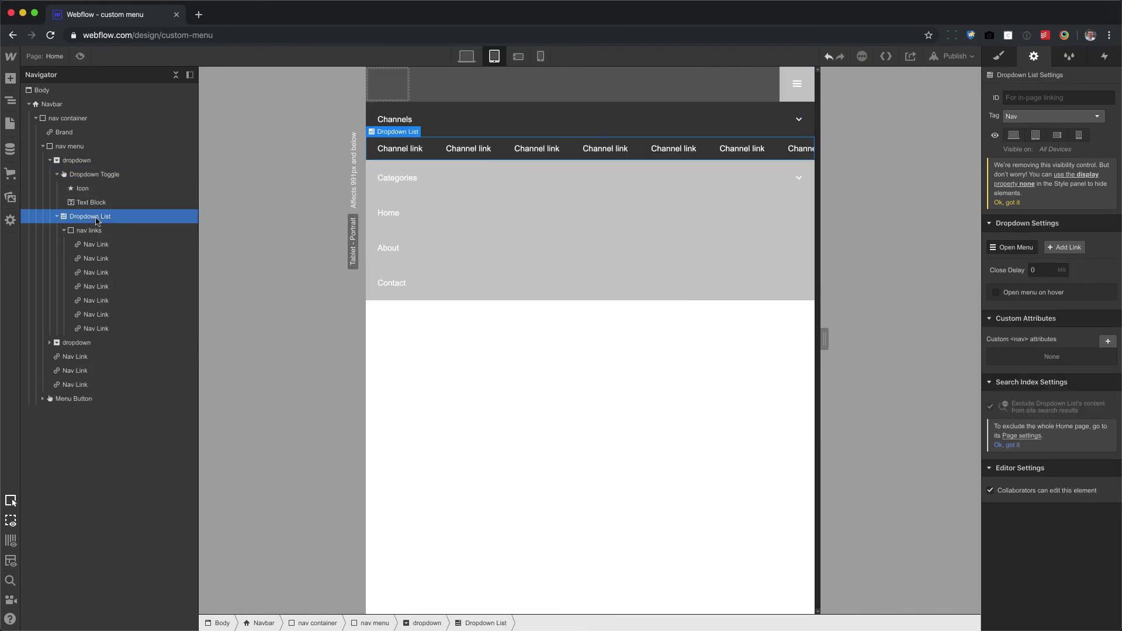
left_click(999, 64)
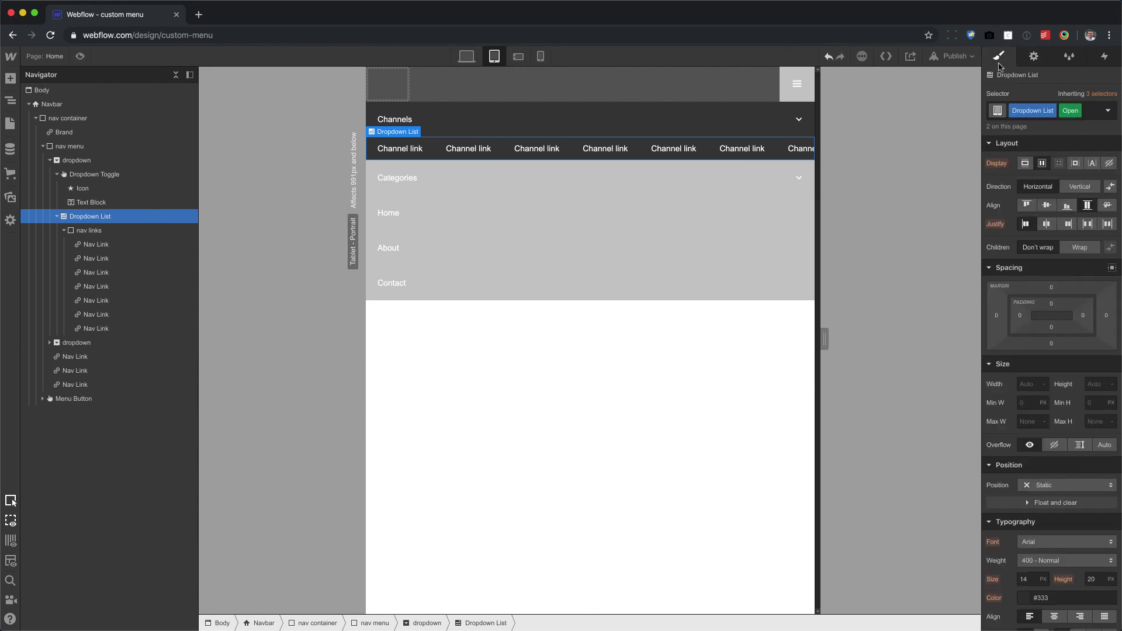
left_click(1025, 165)
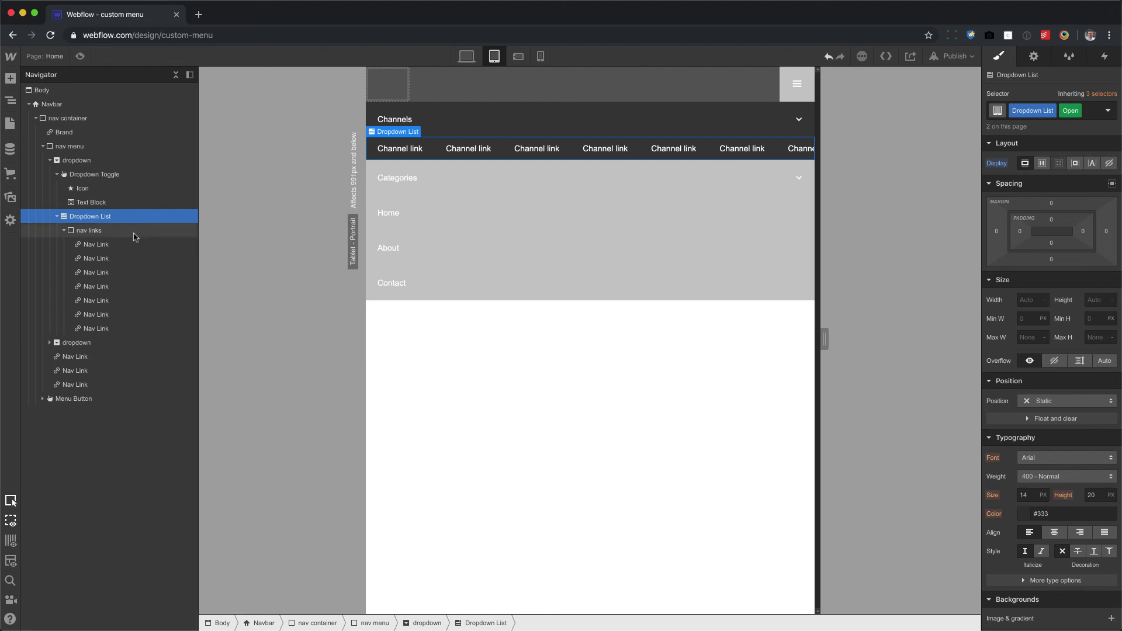
left_click(83, 233)
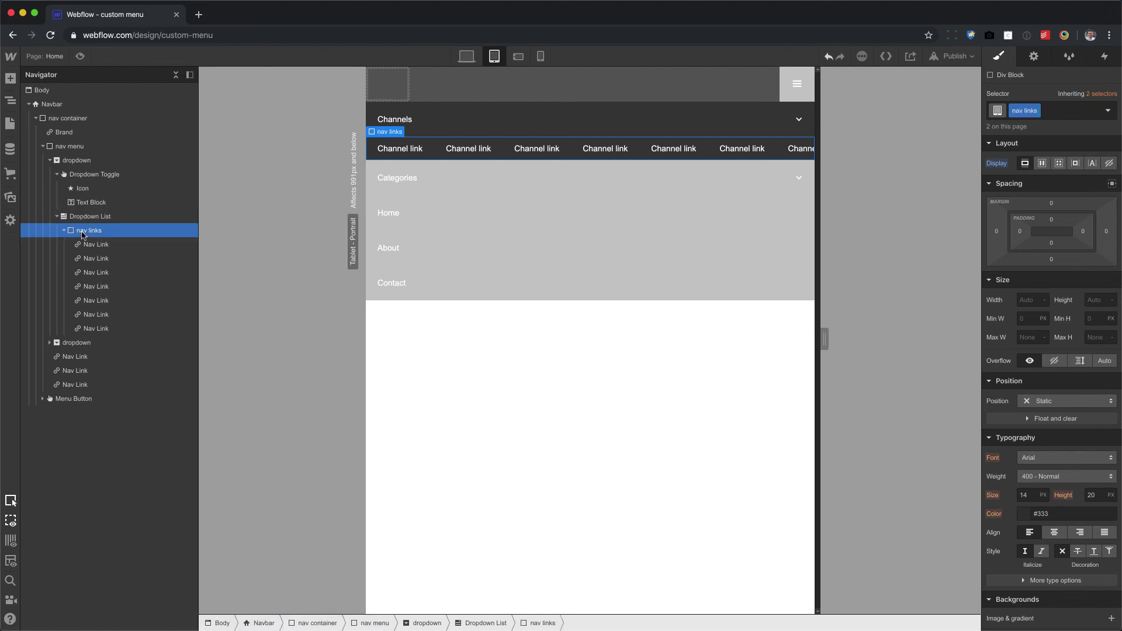
left_click(1024, 164)
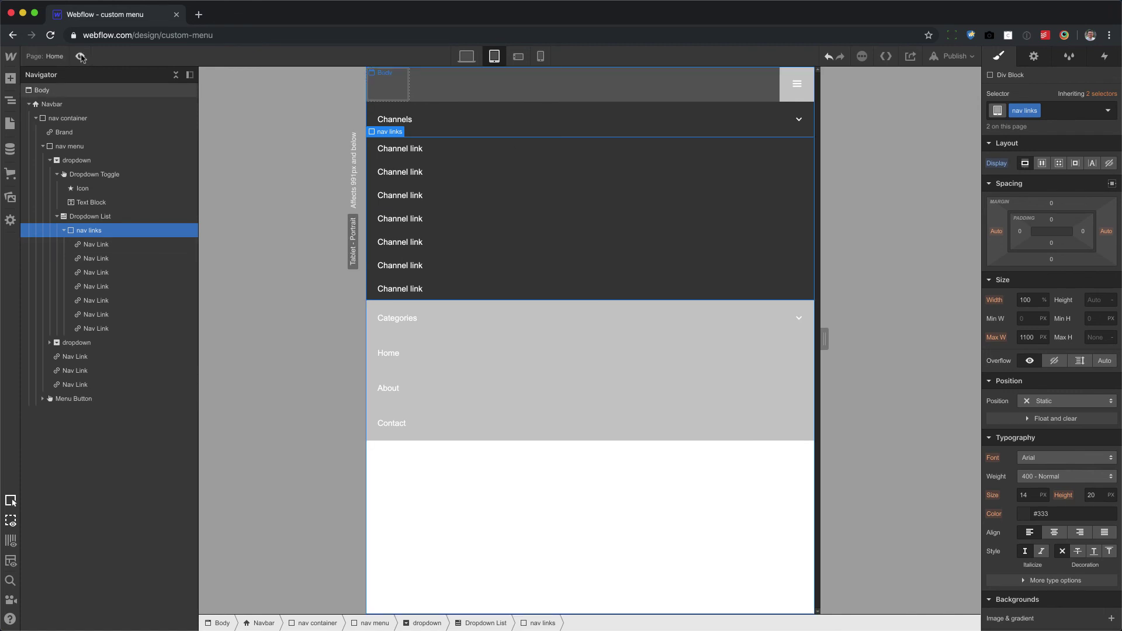
Step: In tablet preview, open the hamburger menu and toggle the Channels and Categories dropdowns
key("super+shift+p")
left_click(767, 84)
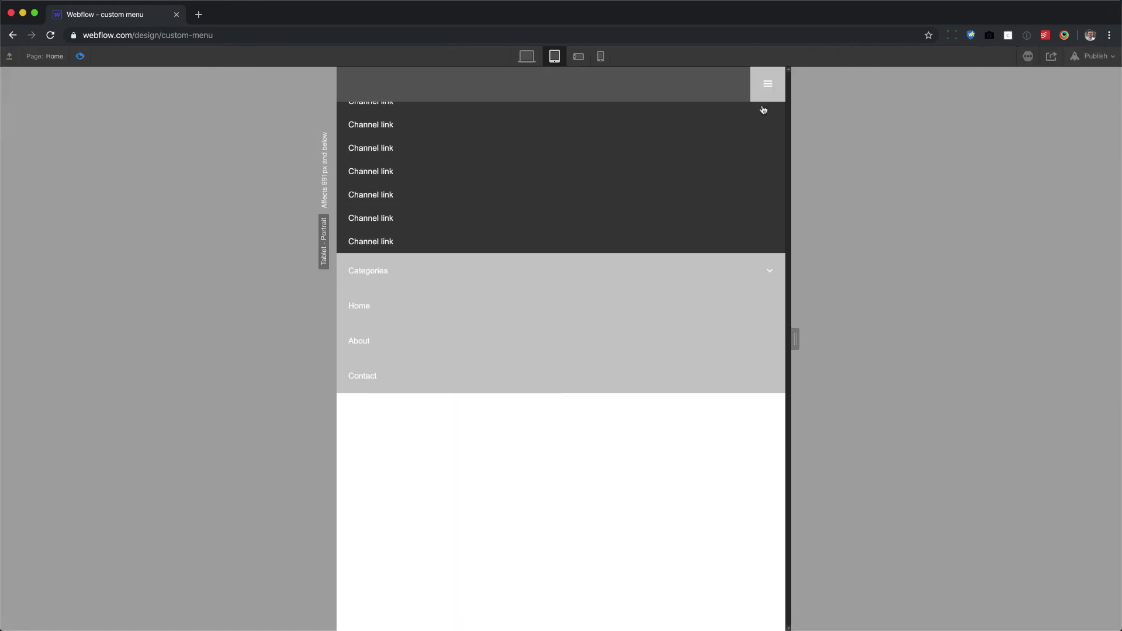
left_click(764, 120)
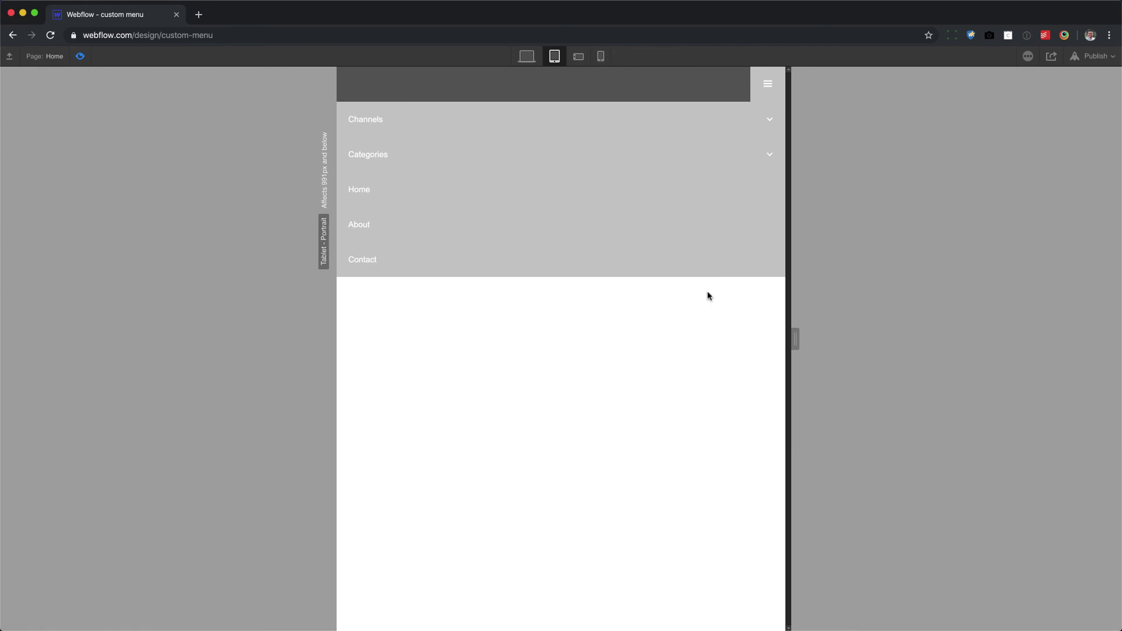
left_click(732, 155)
left_click(733, 154)
left_click(741, 122)
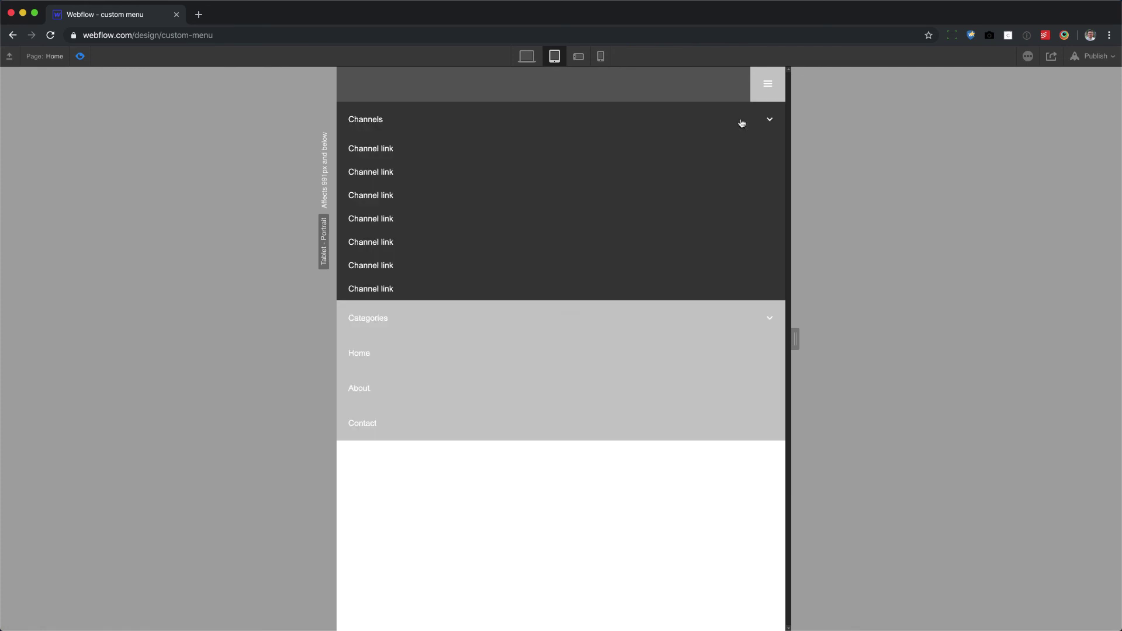
left_click(740, 122)
left_click(614, 152)
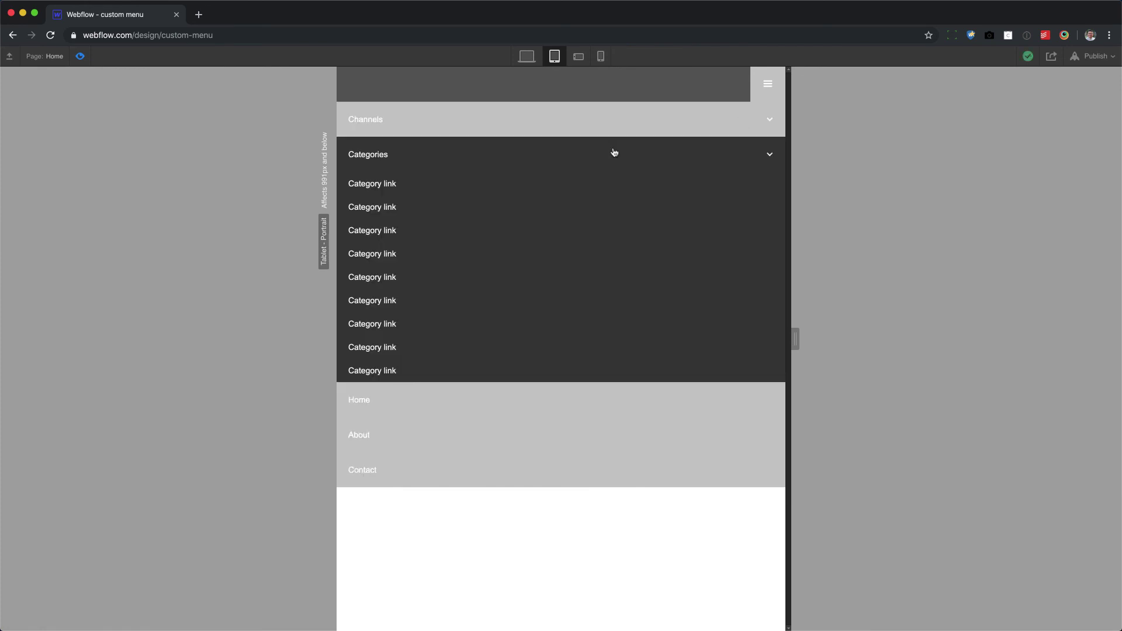
left_click(614, 153)
Step: Switch the preview to Phone Portrait and toggle the Channels and Categories dropdowns again
left_click(578, 60)
left_click(599, 59)
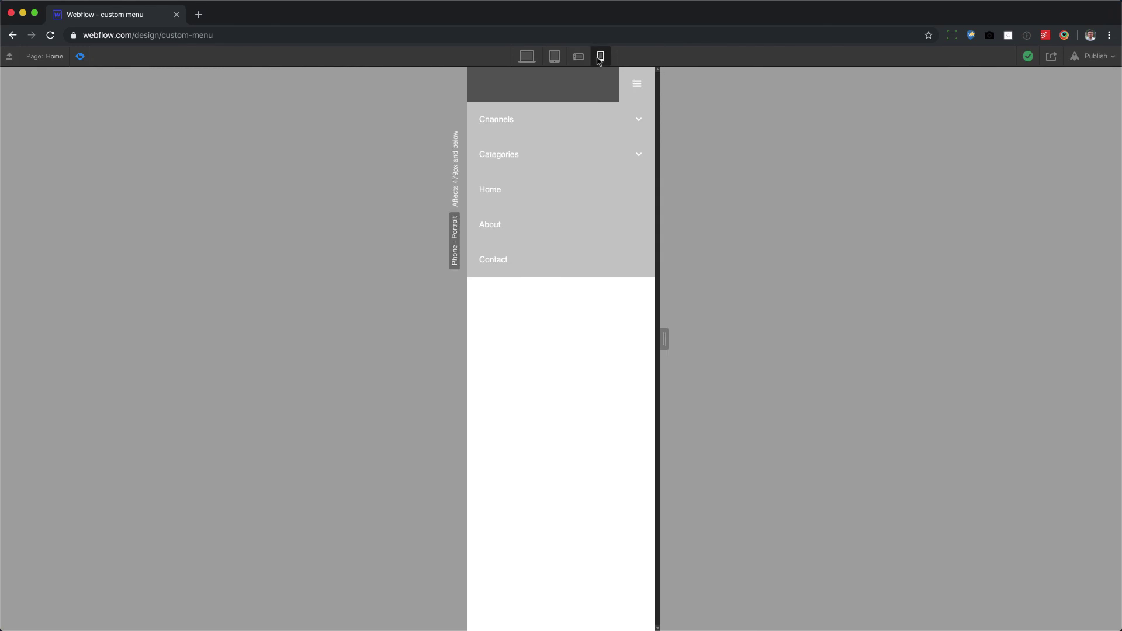
left_click(633, 120)
left_click(633, 119)
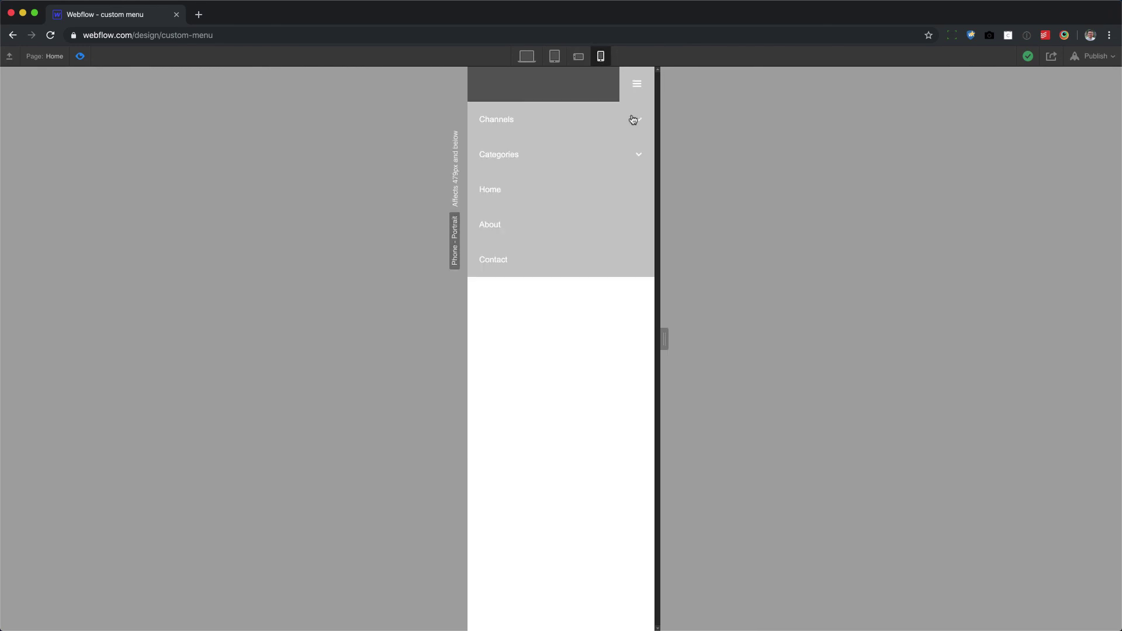
left_click(554, 163)
left_click(554, 163)
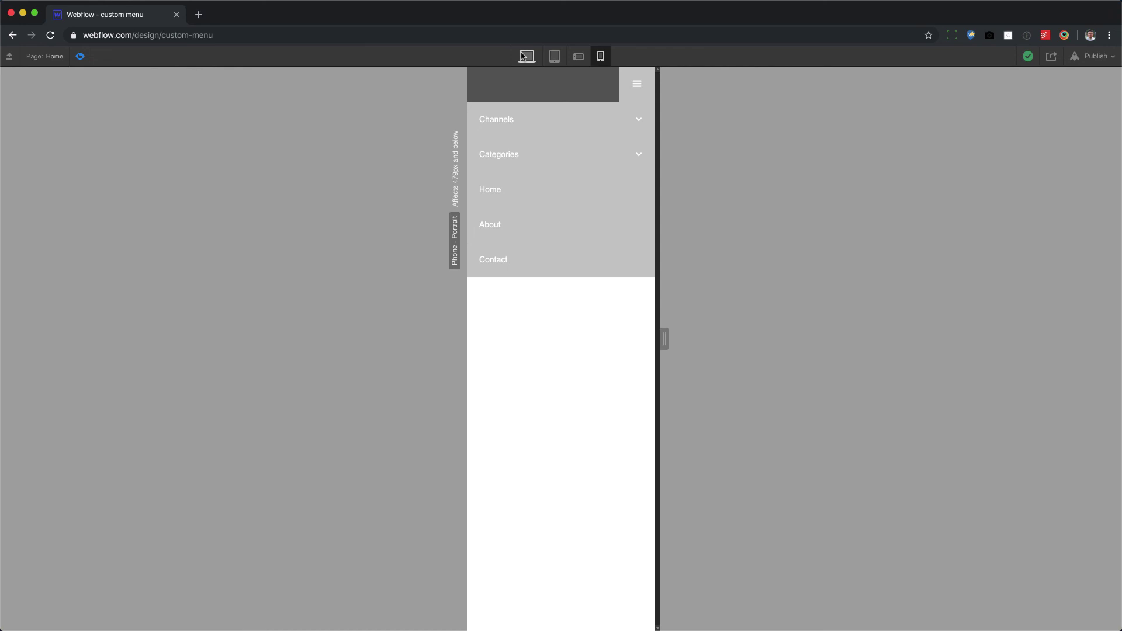